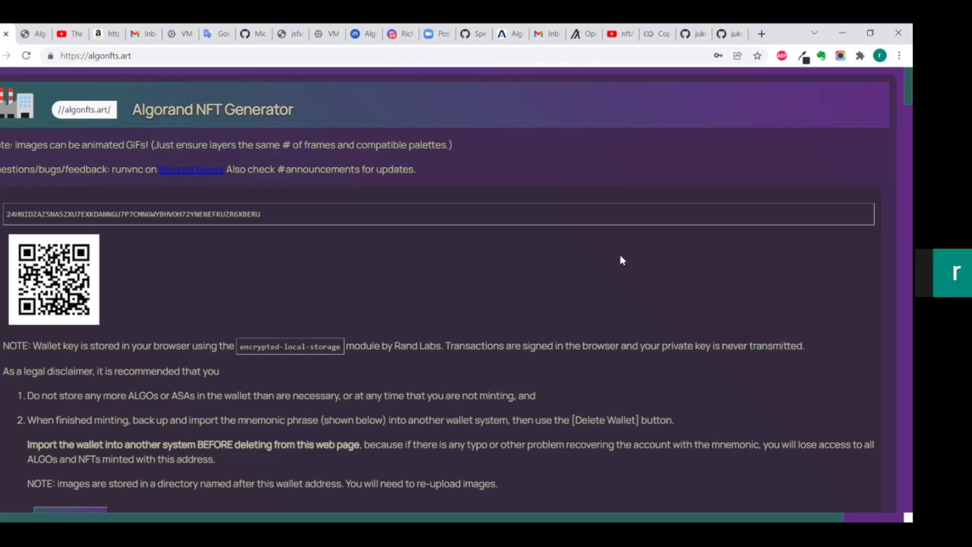
- Look over the NFT generator page, from the wallet notes and collection settings through the trait layers to the minting cost summary
scroll(620, 260, "down", 2)
scroll(620, 260, "down", 10)
scroll(575, 189, "down", 5)
scroll(575, 189, "up", 18)
scroll(574, 189, "down", 4)
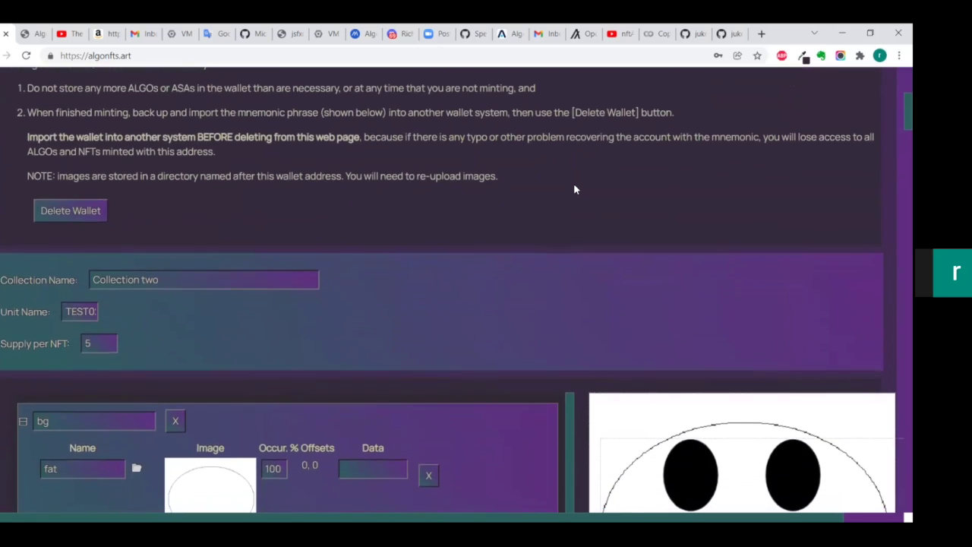
scroll(574, 189, "up", 4)
scroll(574, 189, "up", 1)
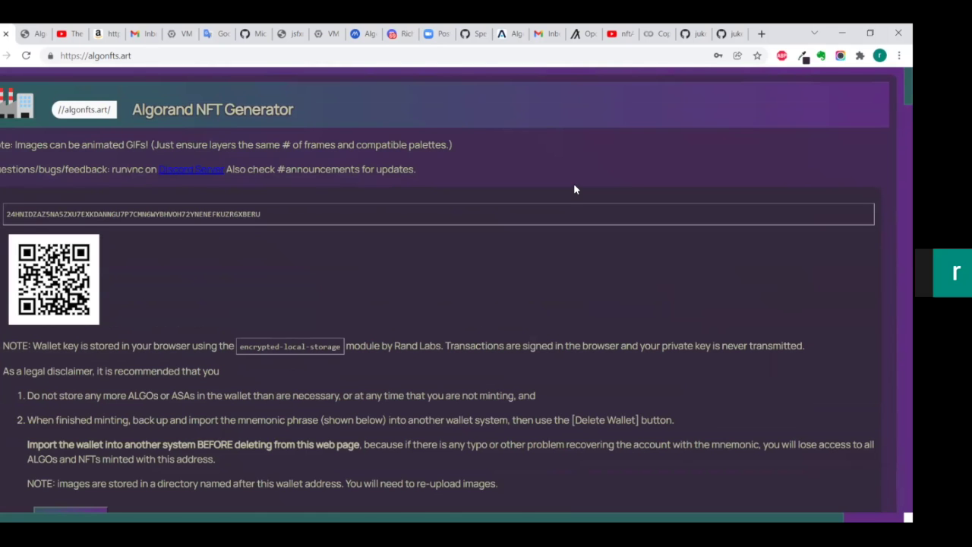
scroll(574, 189, "down", 4)
scroll(573, 189, "up", 3)
scroll(574, 189, "down", 1)
scroll(574, 189, "down", 6)
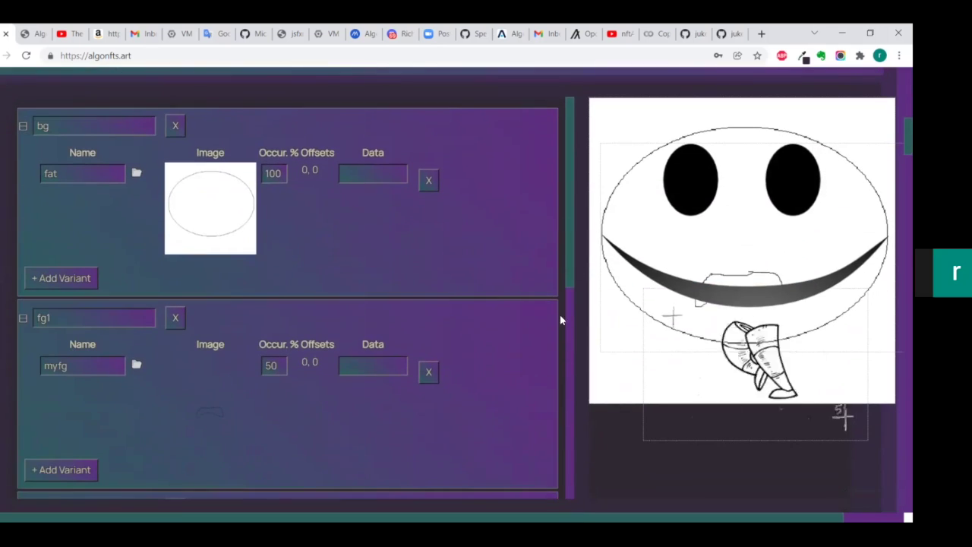
scroll(561, 320, "down", 10)
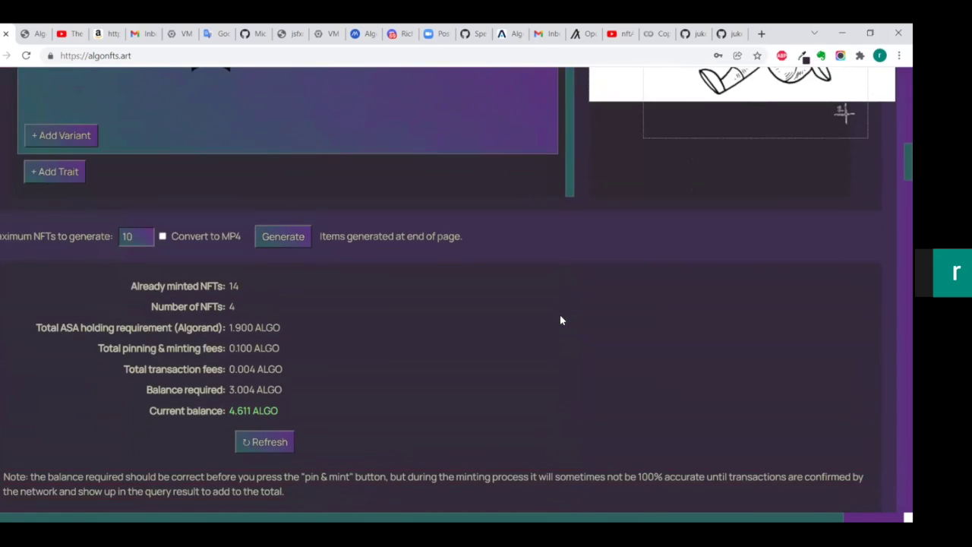
scroll(560, 320, "down", 1)
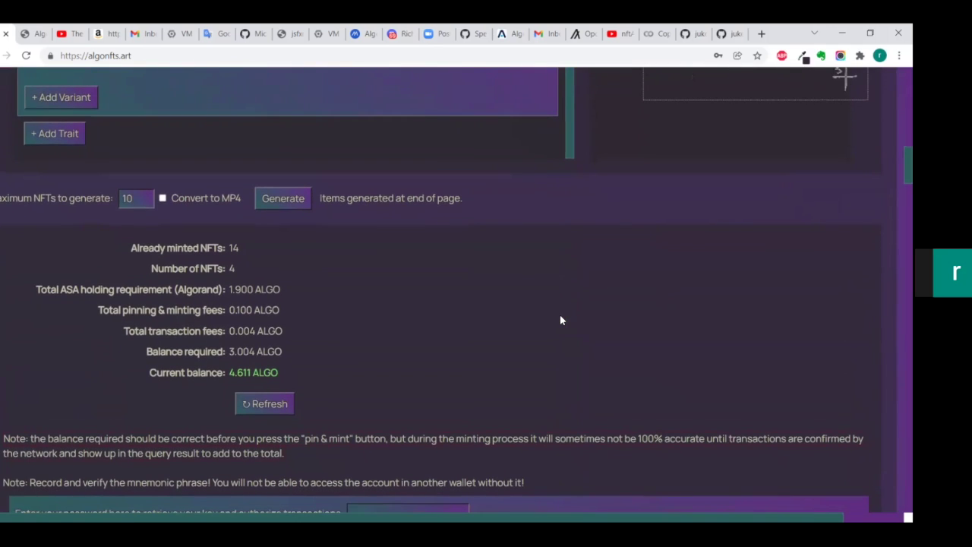
- Review the wallet disclaimer, collection name, unit name and supply fields, along with the minting fees and transaction authorization section
scroll(561, 319, "up", 7)
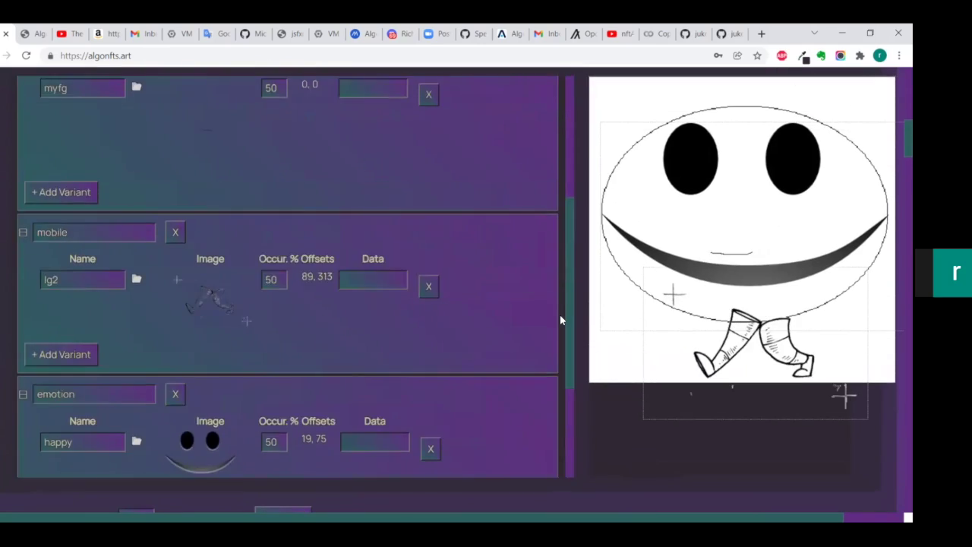
scroll(560, 319, "up", 8)
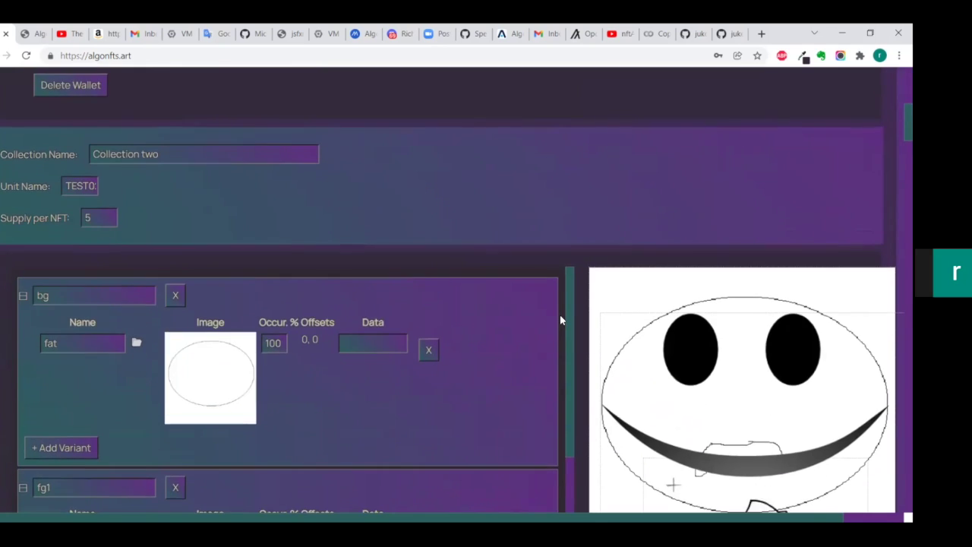
scroll(560, 319, "up", 4)
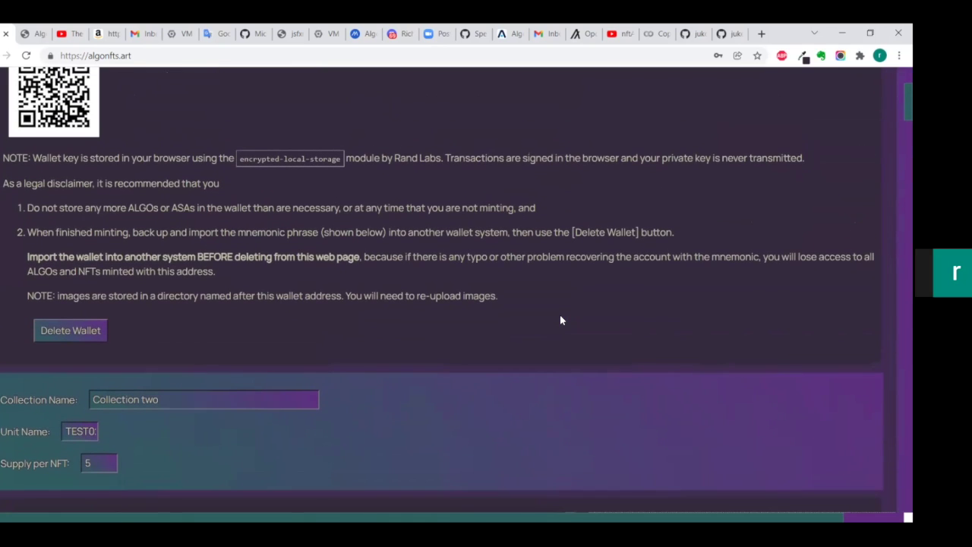
scroll(560, 319, "down", 4)
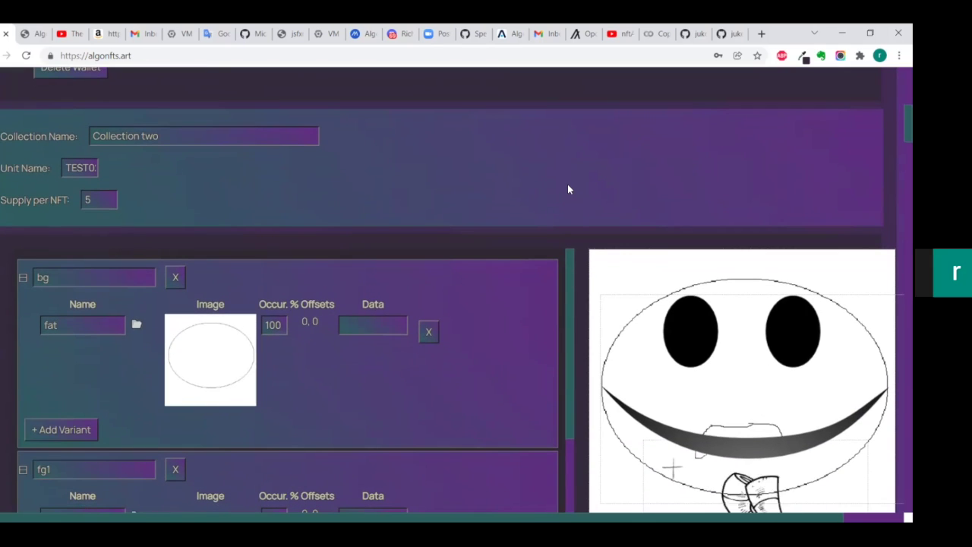
scroll(567, 189, "down", 3)
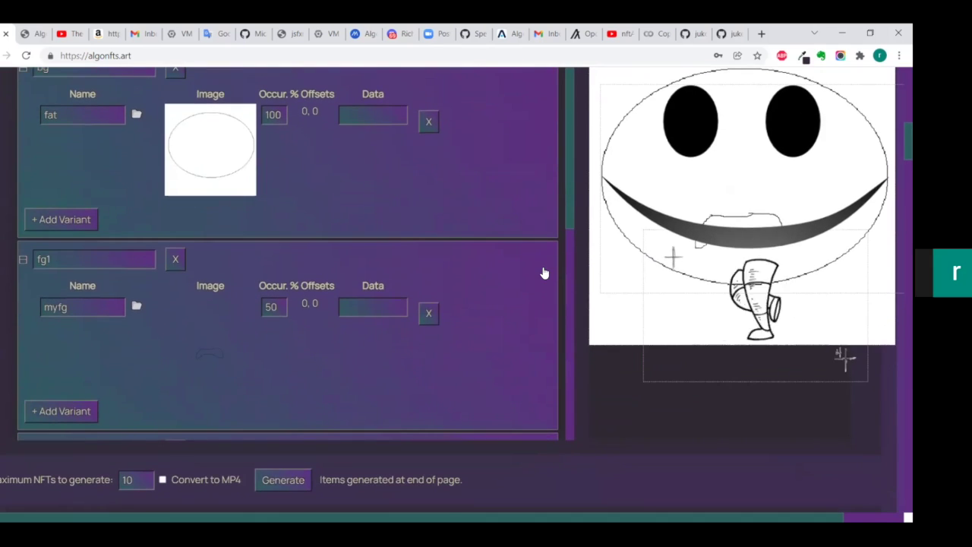
scroll(544, 273, "up", 8)
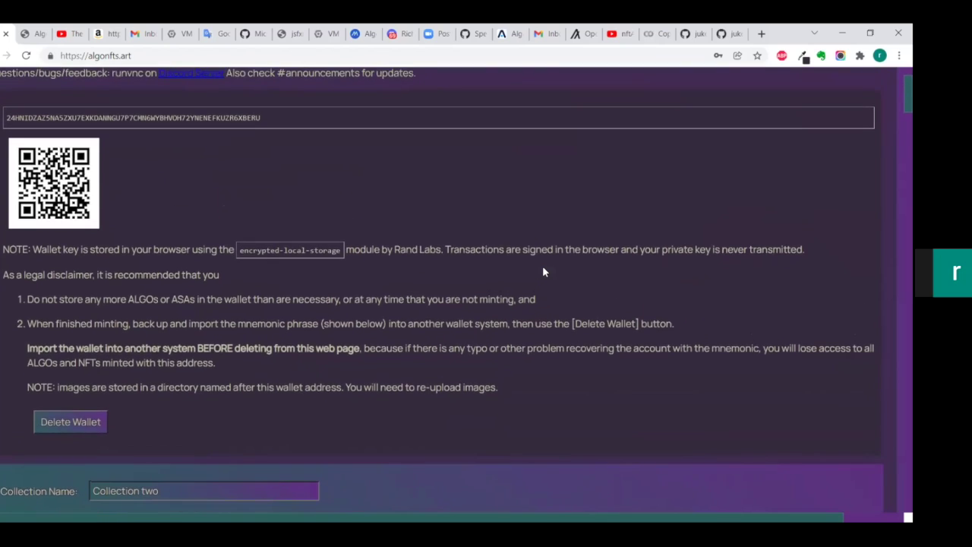
scroll(542, 271, "down", 5)
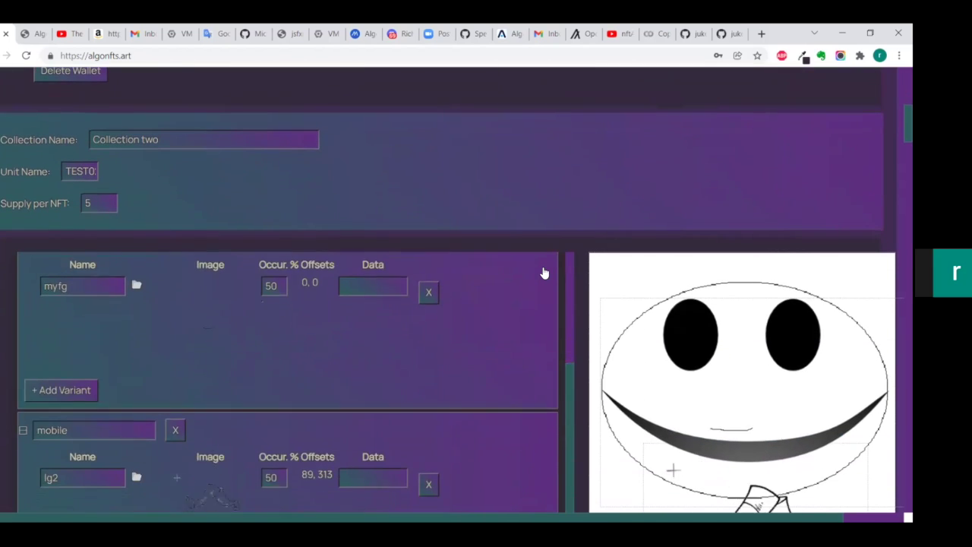
scroll(543, 273, "down", 8)
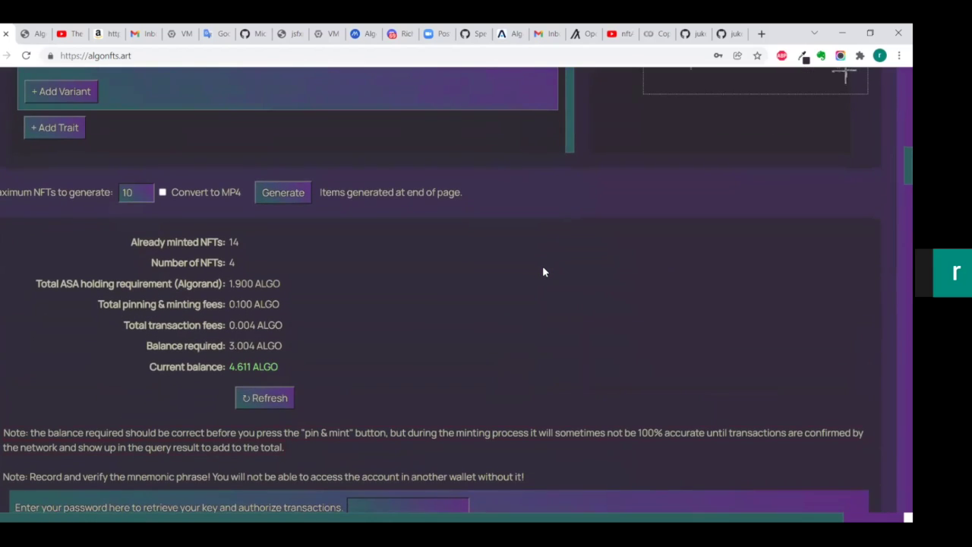
scroll(543, 271, "up", 5)
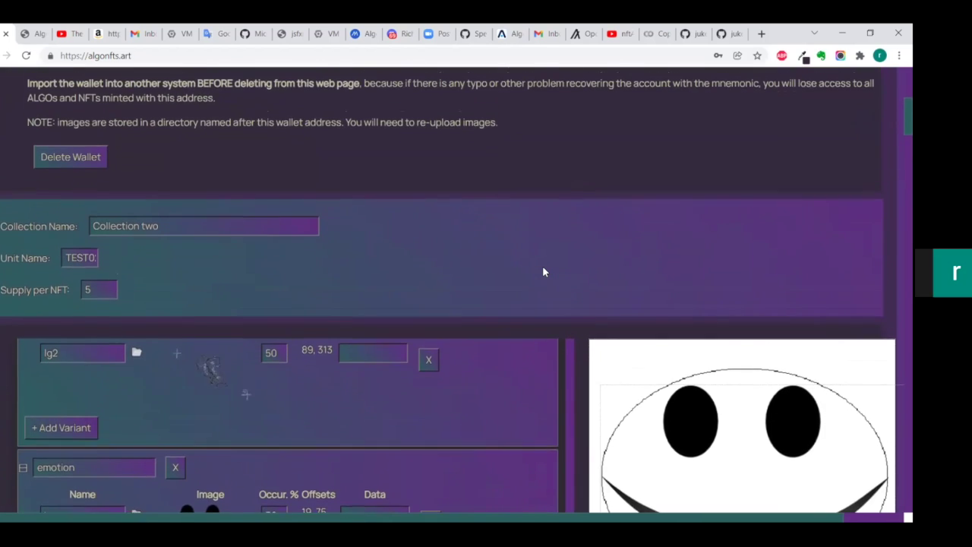
scroll(542, 265, "down", 3)
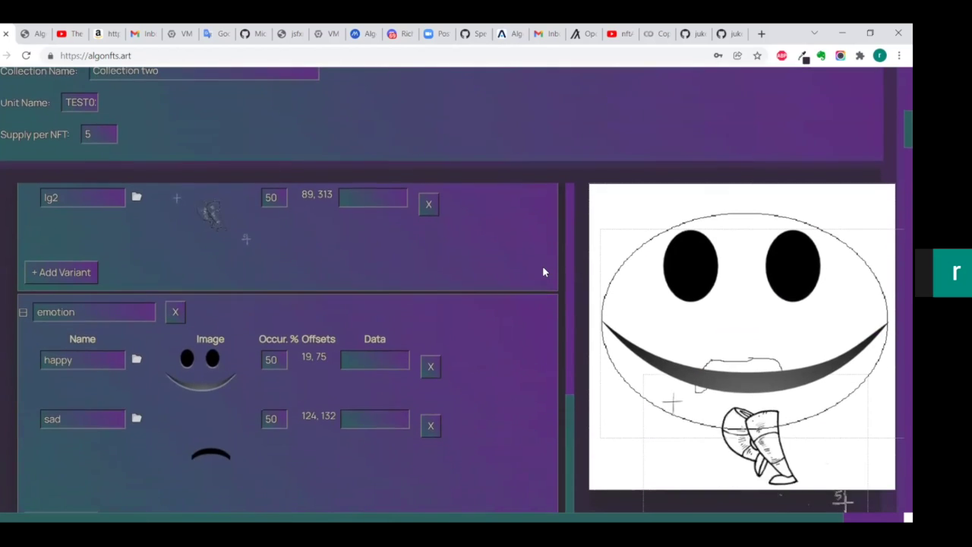
scroll(541, 147, "up", 4)
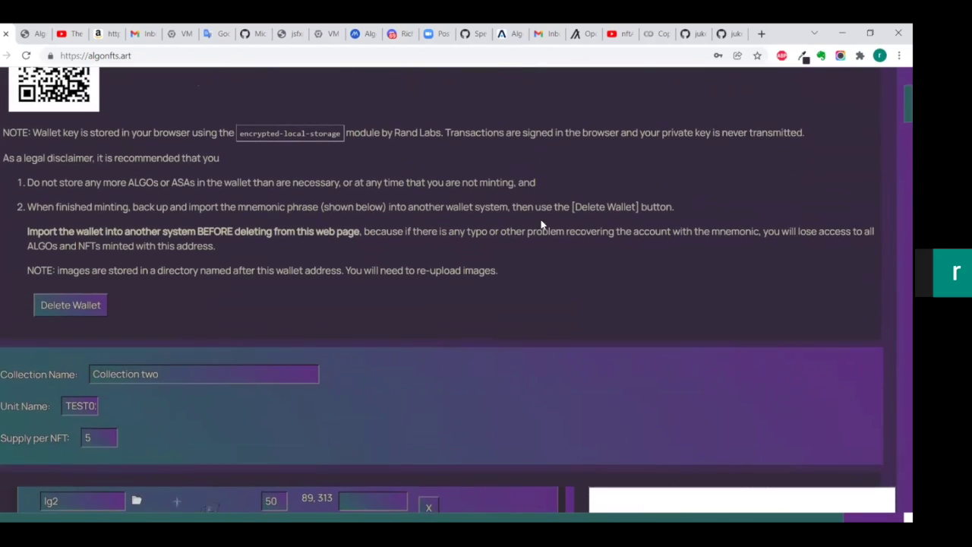
scroll(541, 224, "down", 4)
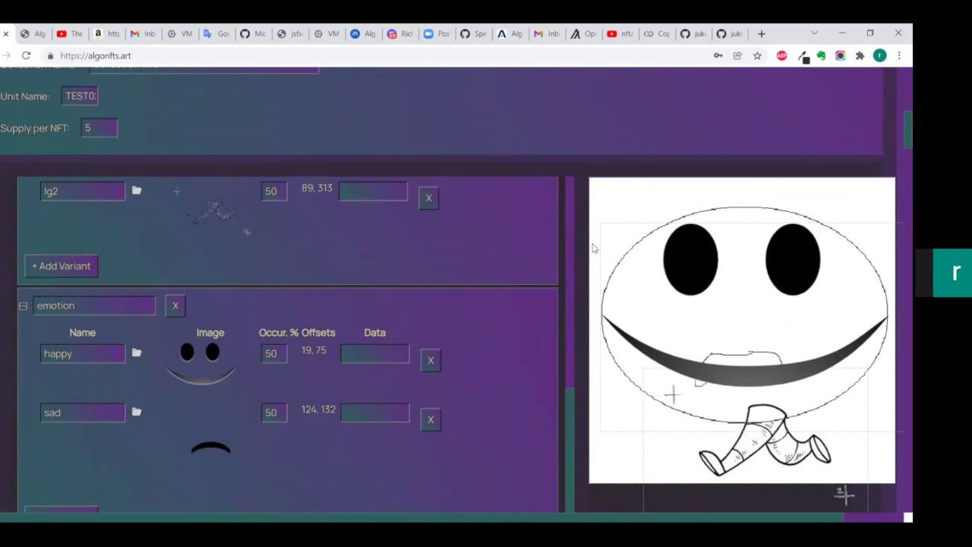
scroll(560, 122, "up", 7)
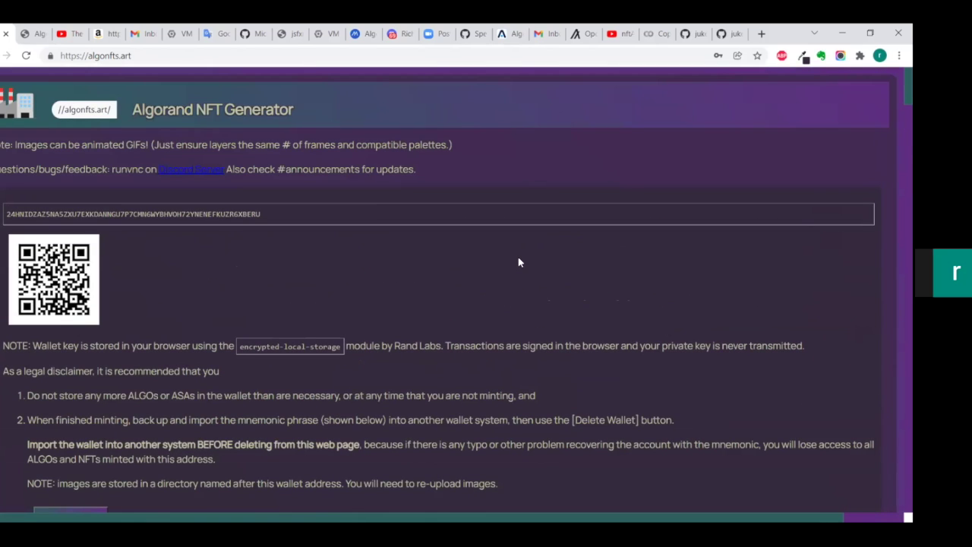
scroll(518, 262, "down", 7)
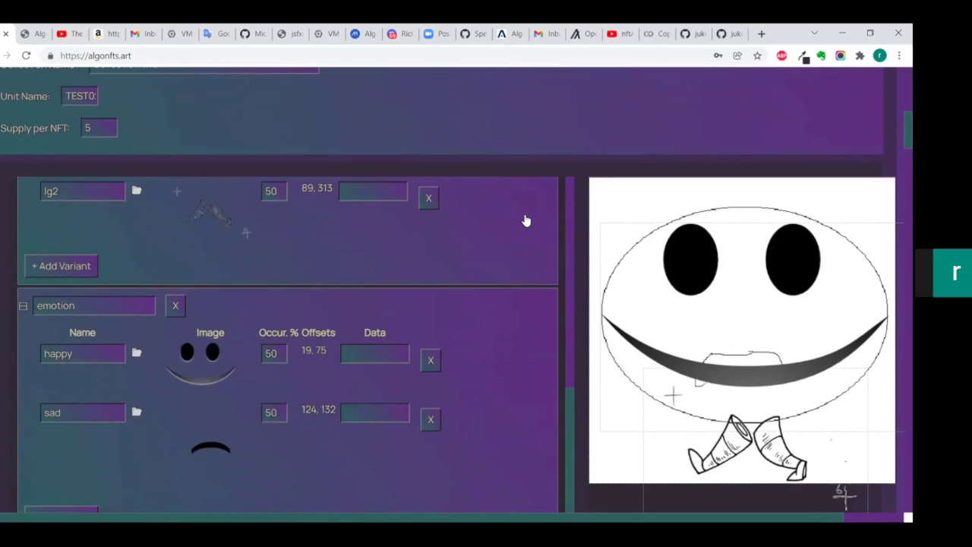
scroll(525, 220, "down", 10)
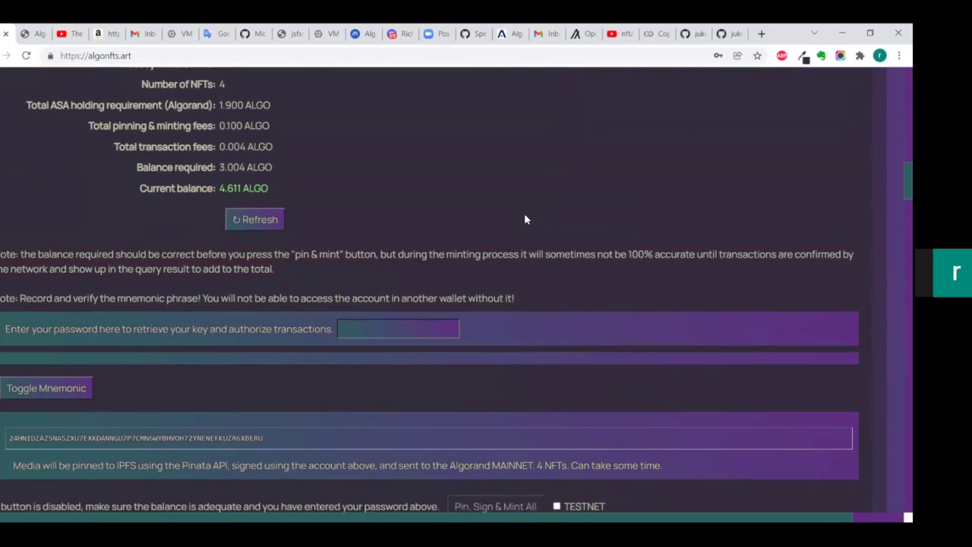
scroll(524, 219, "up", 10)
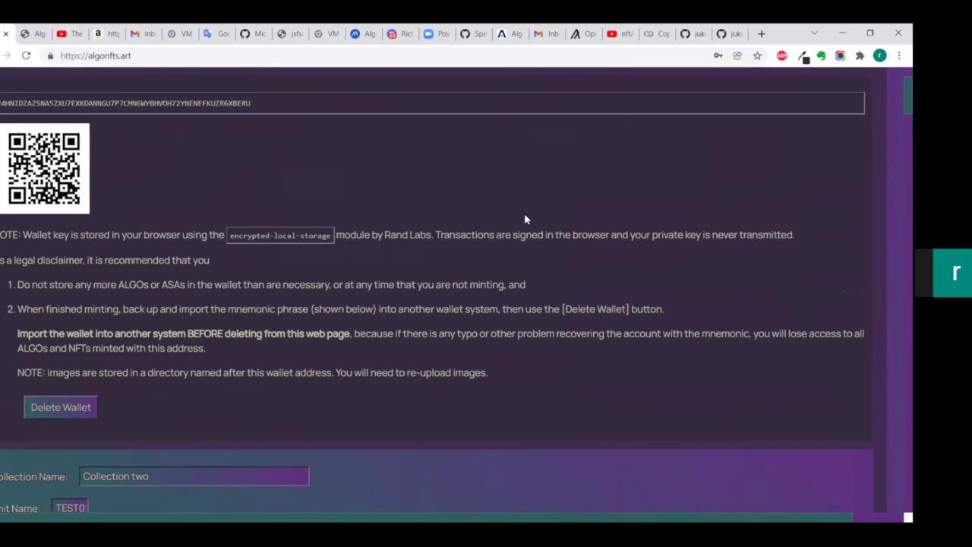
scroll(523, 219, "up", 2)
scroll(524, 219, "up", 1)
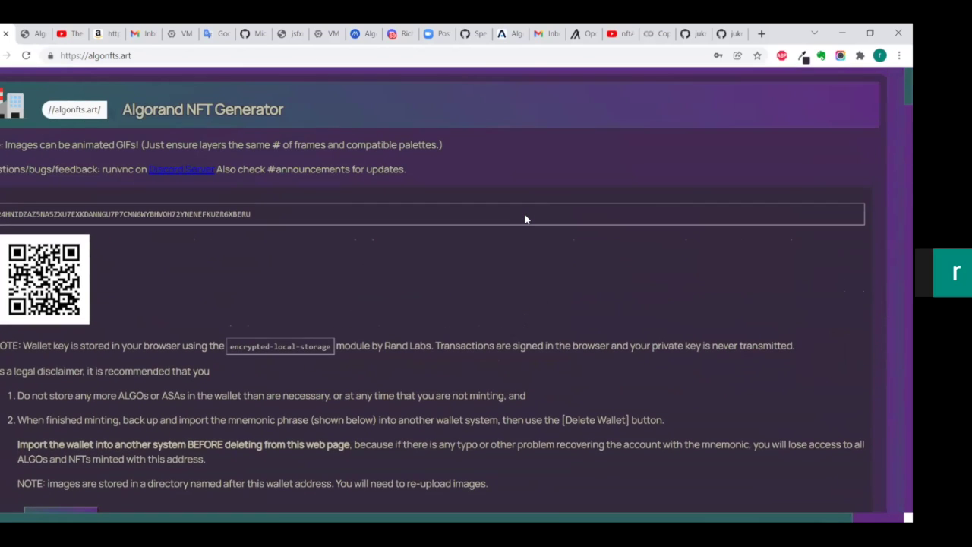
- Examine the bg, fg1, mobile and emotion traits, including their variants, occurrence percentages and offsets, alongside the layered character preview
scroll(524, 219, "down", 1)
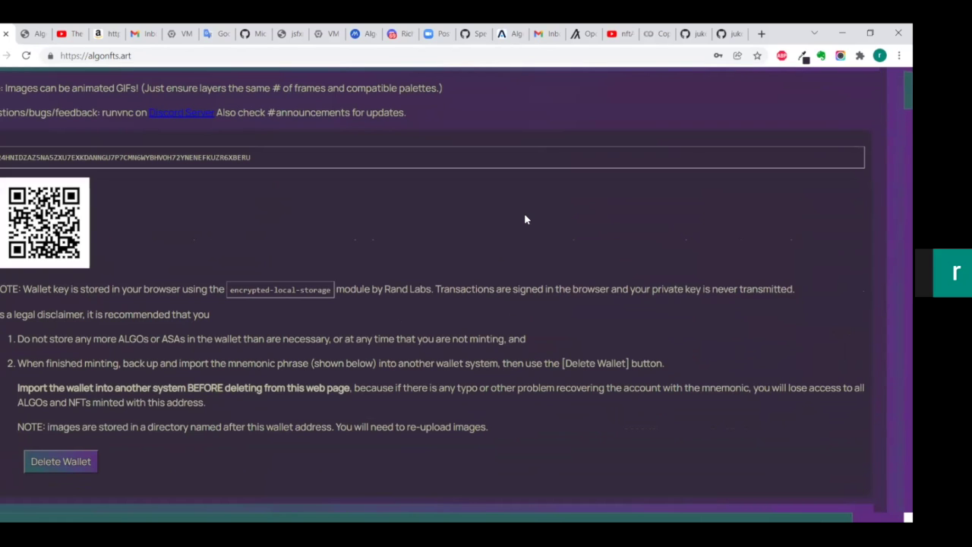
scroll(524, 219, "down", 3)
scroll(524, 219, "down", 3)
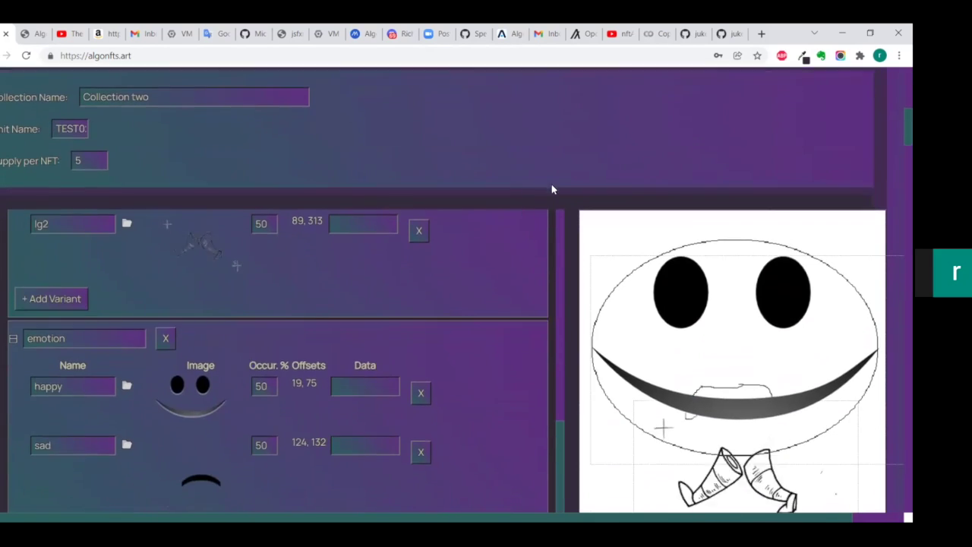
scroll(552, 185, "down", 2)
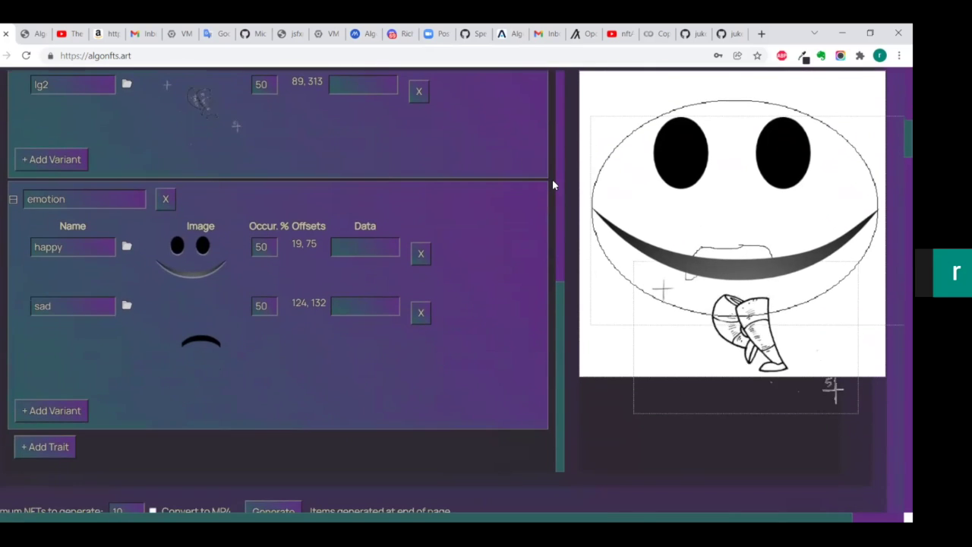
scroll(553, 184, "down", 1)
scroll(495, 264, "up", 3)
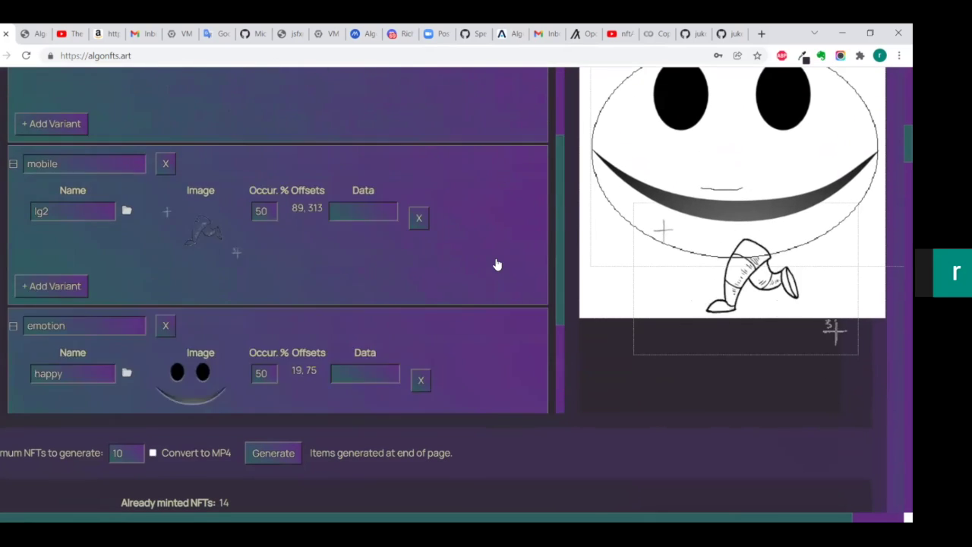
scroll(494, 264, "up", 10)
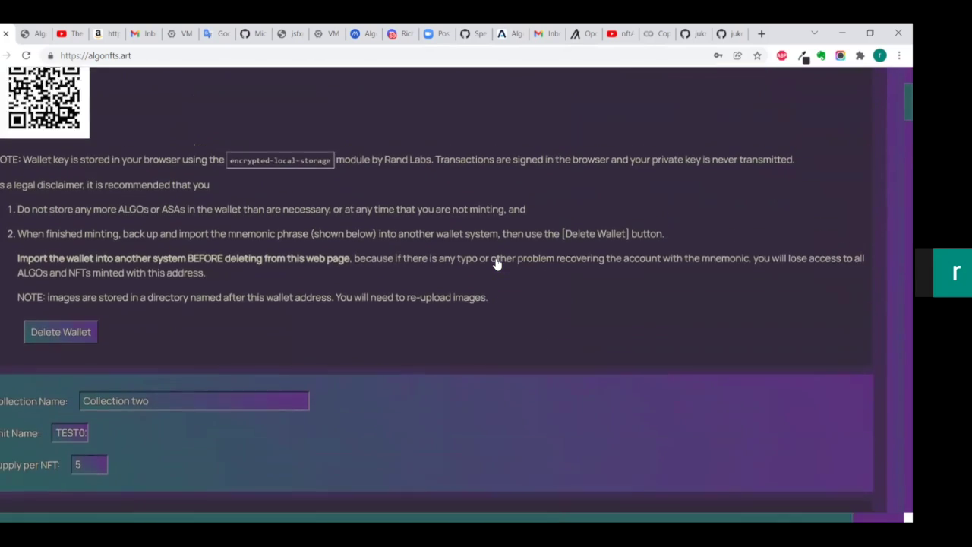
scroll(495, 265, "down", 5)
scroll(540, 382, "down", 2)
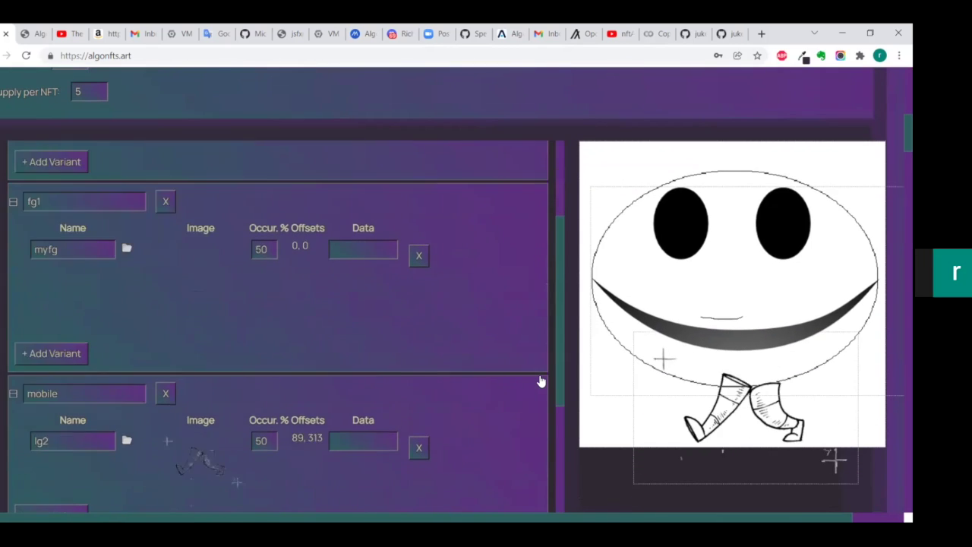
scroll(539, 382, "down", 2)
scroll(540, 382, "up", 4)
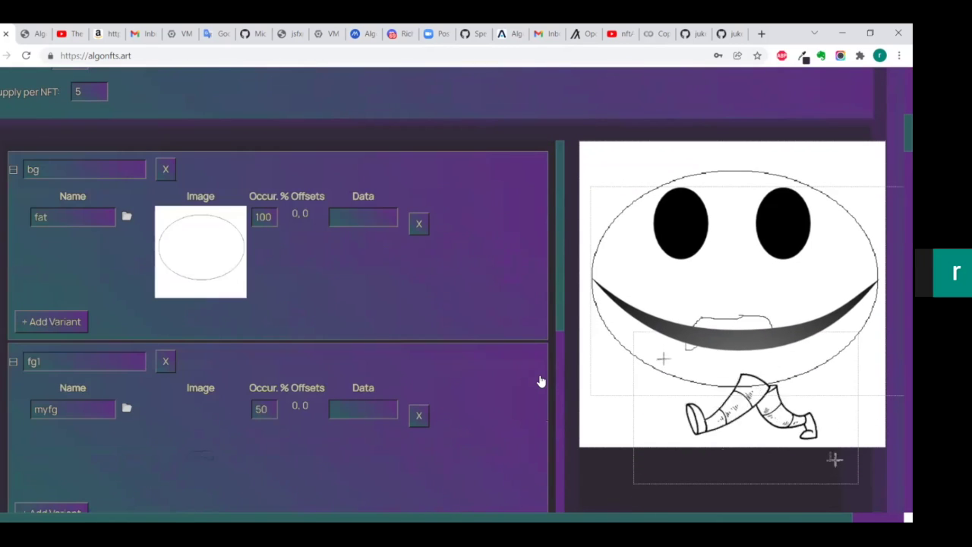
scroll(551, 128, "up", 3)
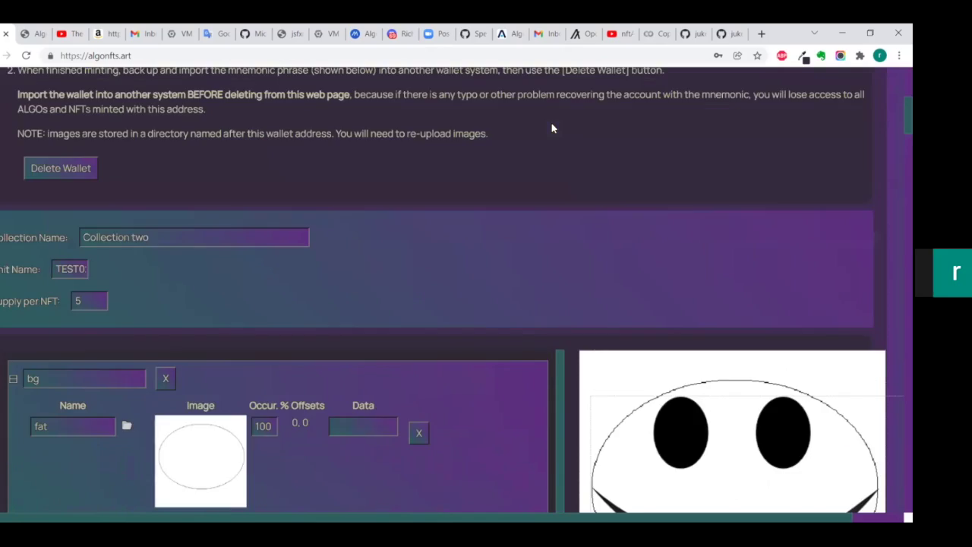
scroll(552, 129, "up", 4)
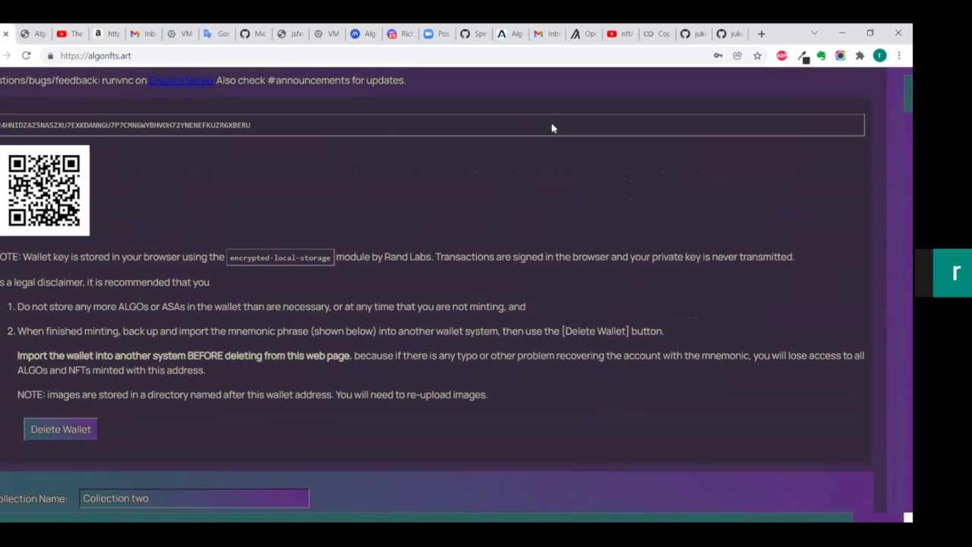
scroll(552, 127, "down", 7)
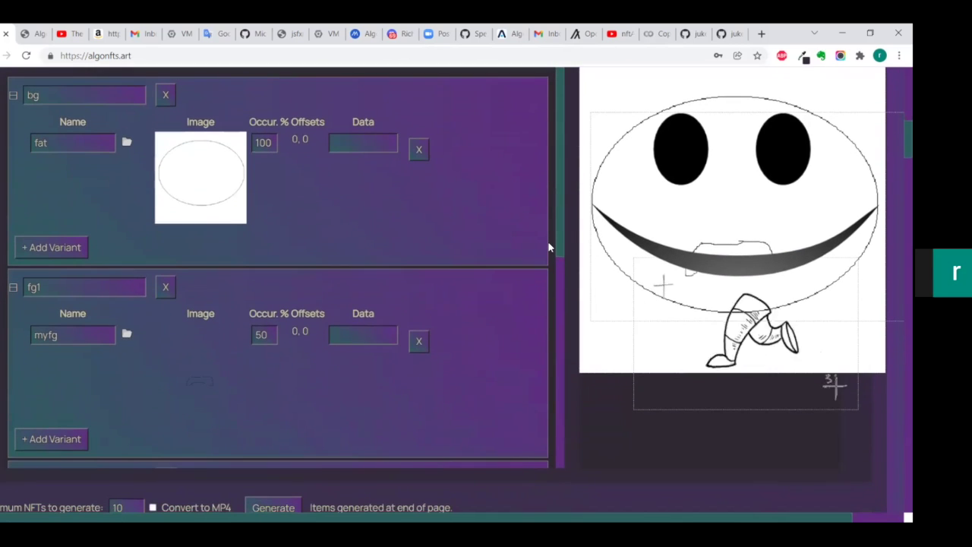
scroll(550, 247, "down", 6)
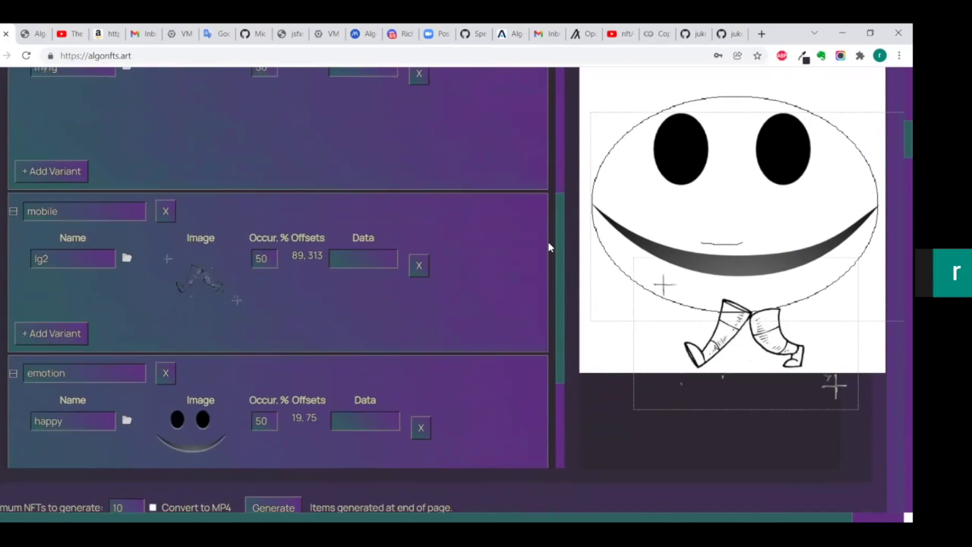
scroll(550, 247, "down", 4)
scroll(550, 247, "up", 6)
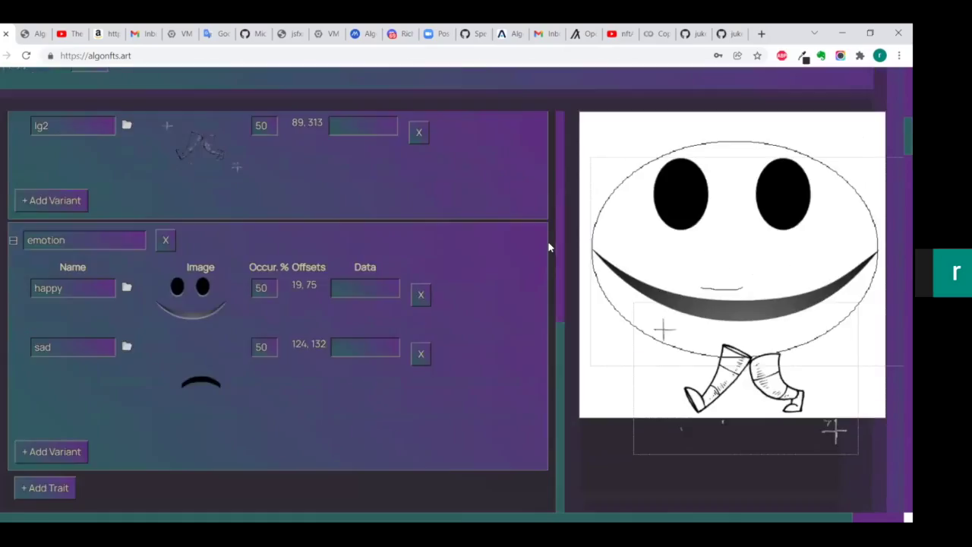
scroll(550, 247, "up", 1)
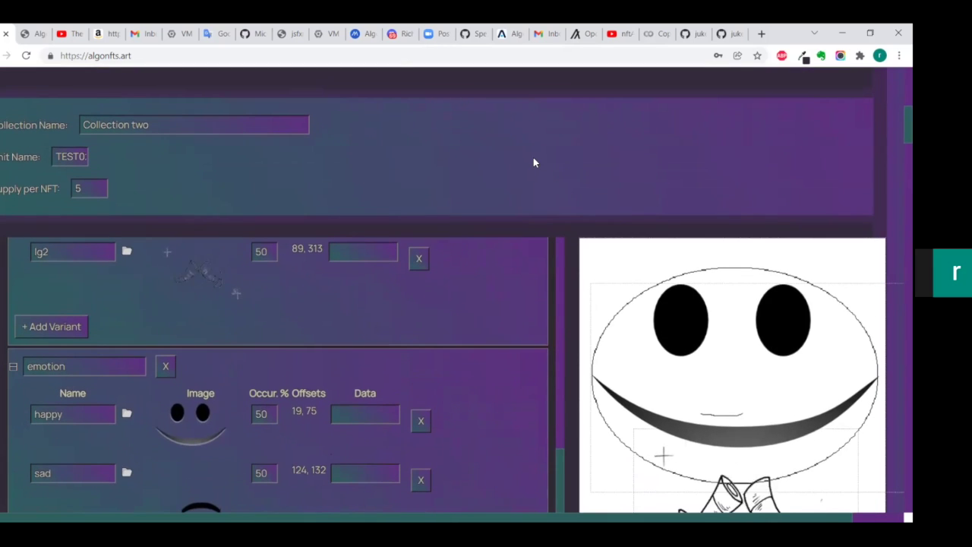
- Examine the emotion trait's happy and sad variants with their occurrence percentages and offsets, alongside the fg1 trait and the layered preview
scroll(533, 161, "down", 1)
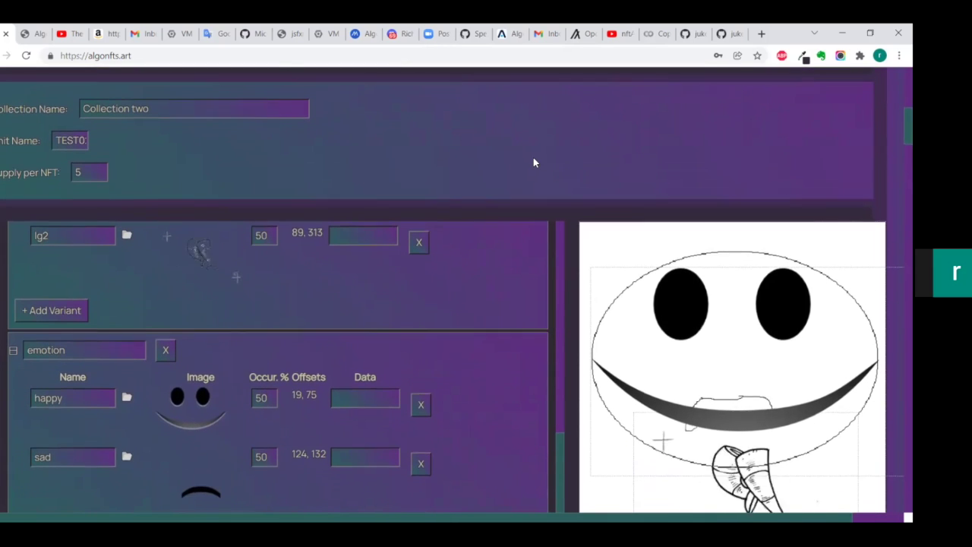
scroll(533, 162, "down", 1)
scroll(533, 158, "up", 3)
scroll(533, 158, "down", 3)
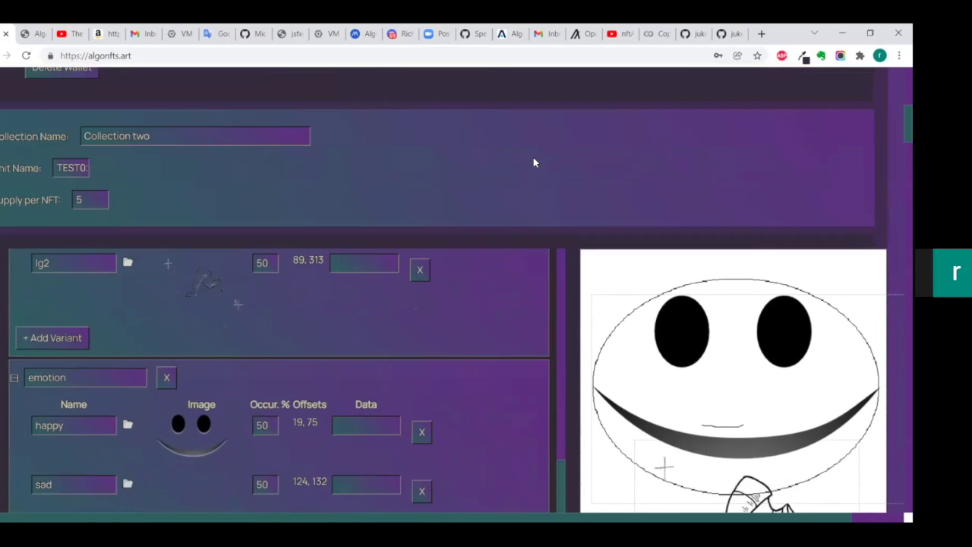
scroll(532, 162, "up", 5)
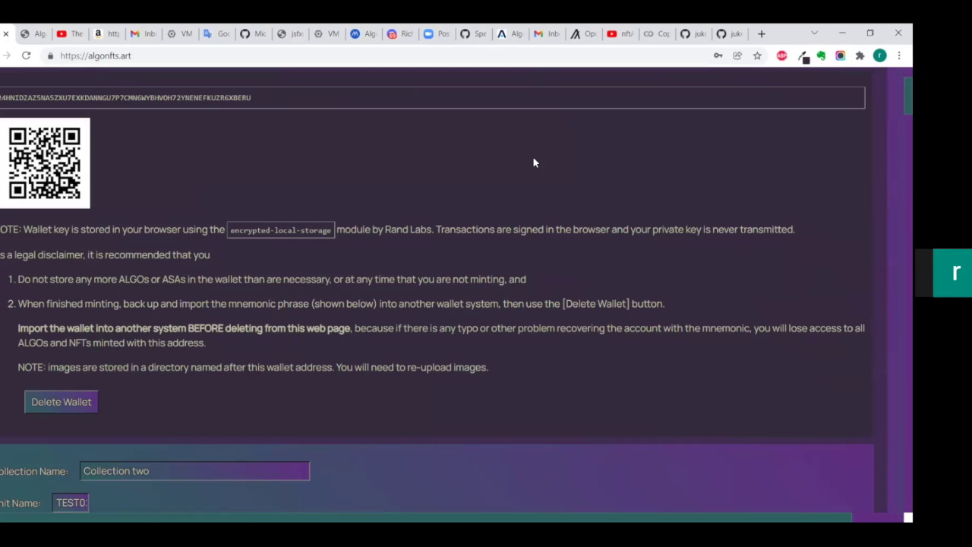
scroll(533, 163, "down", 7)
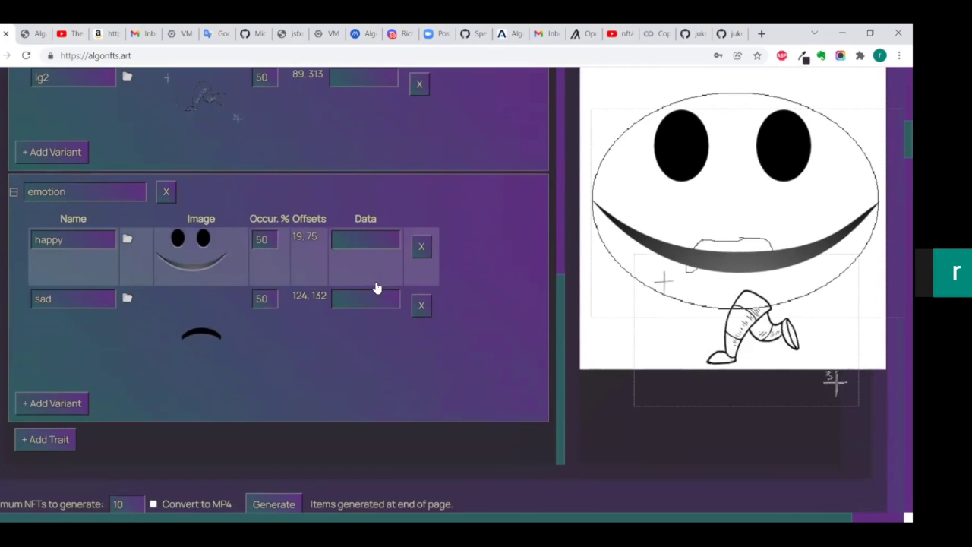
scroll(342, 288, "down", 1)
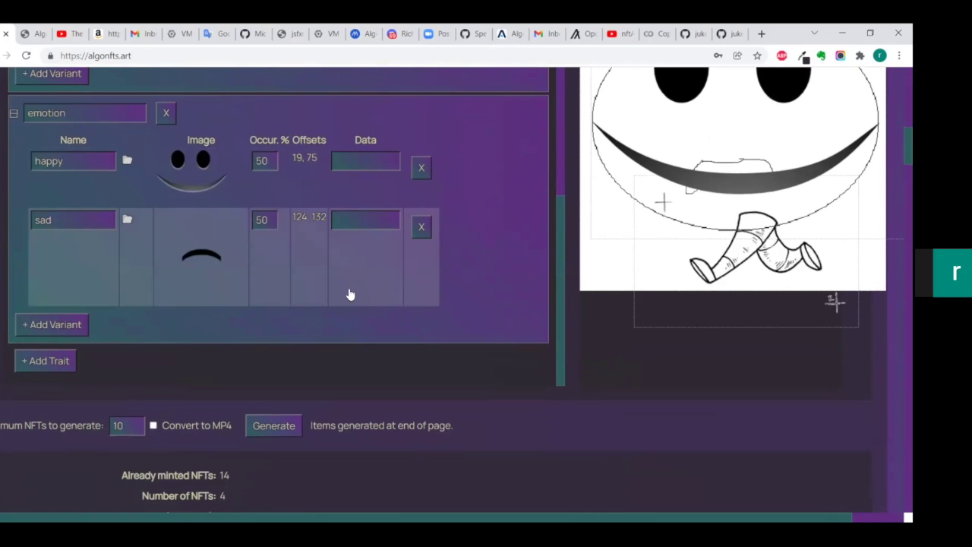
scroll(518, 403, "up", 3)
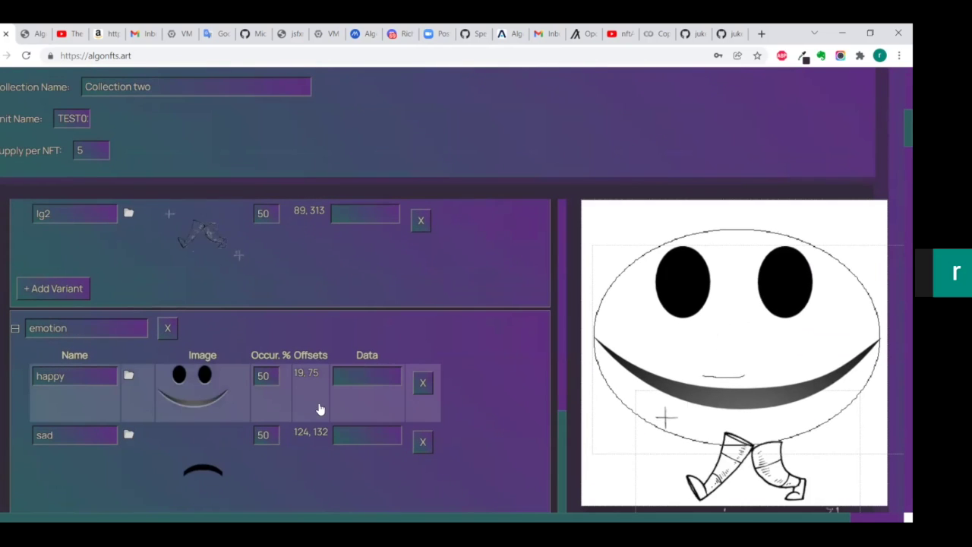
scroll(319, 373, "up", 3)
scroll(318, 373, "up", 3)
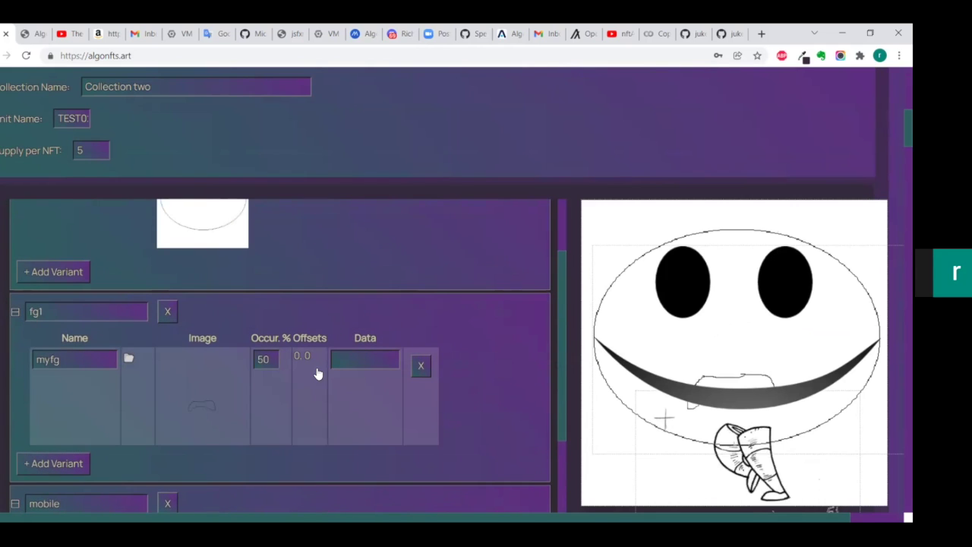
scroll(319, 372, "down", 5)
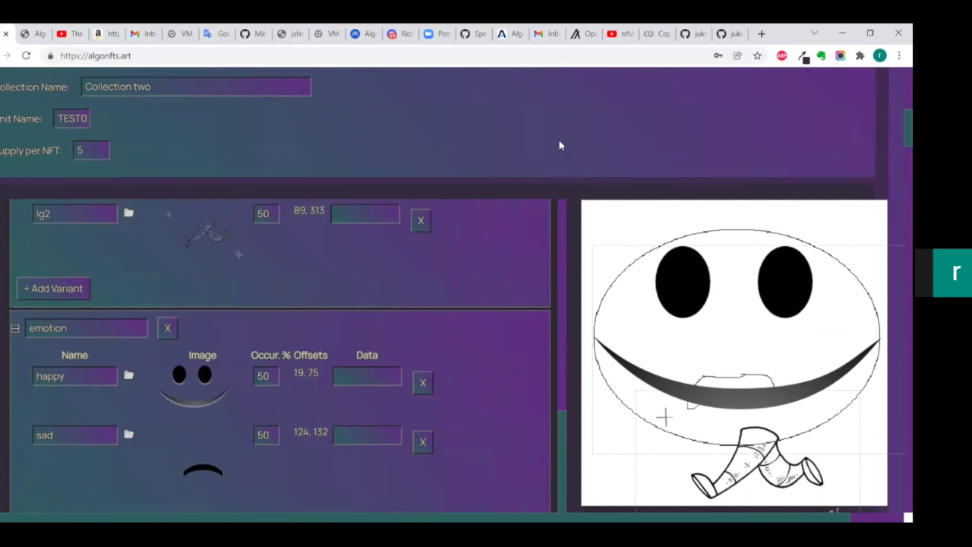
- Review the wallet notes and collection fields, as well as the bg, fg1 and mobile traits beside the animated character preview
scroll(559, 143, "up", 5)
scroll(559, 145, "up", 2)
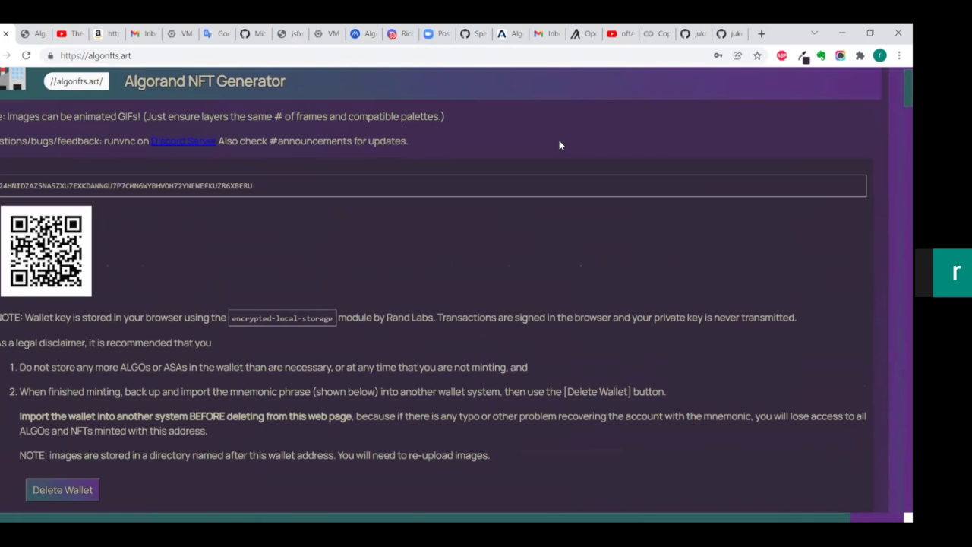
scroll(559, 145, "down", 4)
scroll(552, 189, "down", 3)
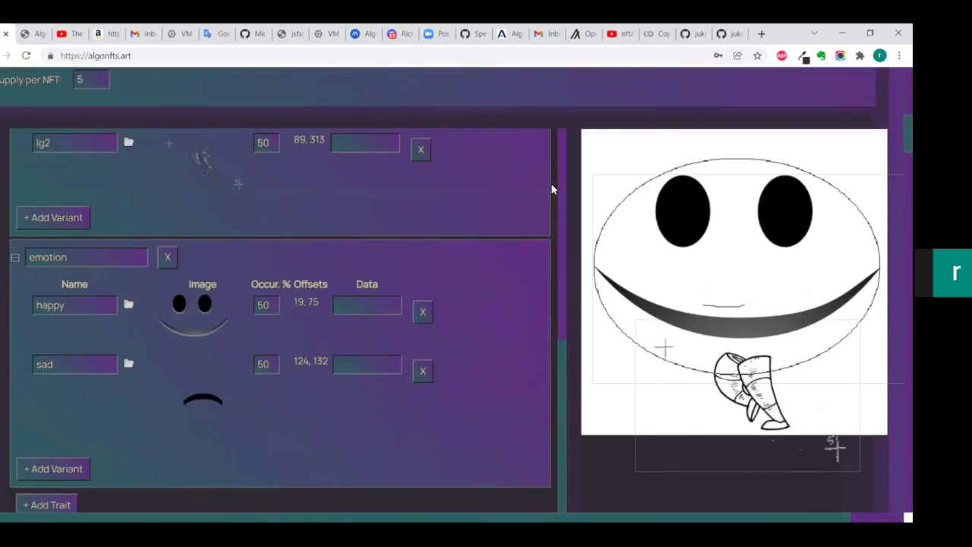
scroll(463, 267, "up", 4)
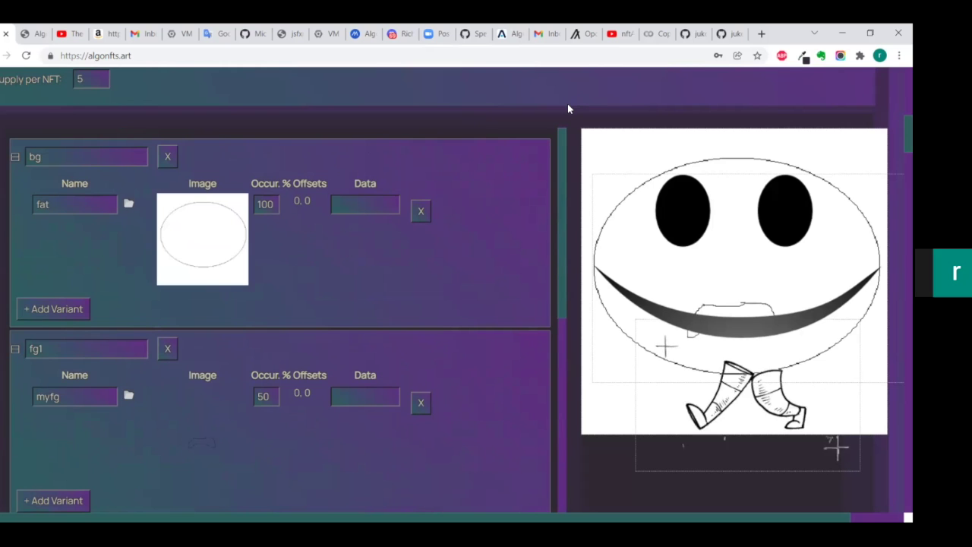
scroll(567, 109, "down", 2)
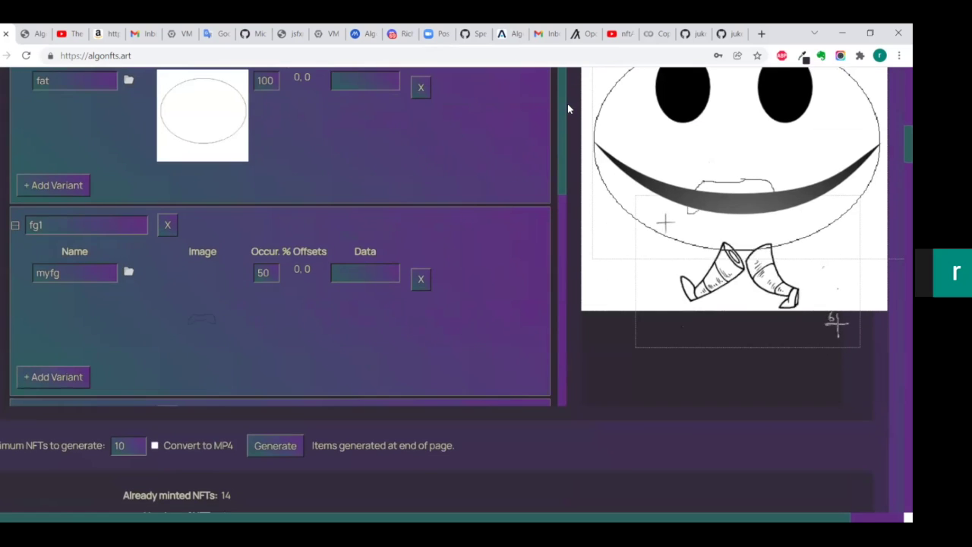
scroll(329, 163, "up", 2)
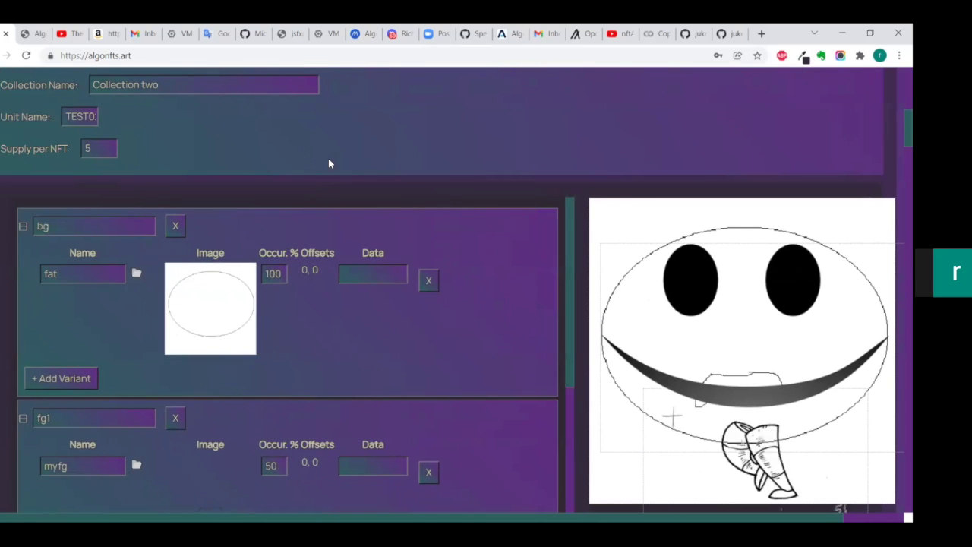
scroll(328, 162, "down", 1)
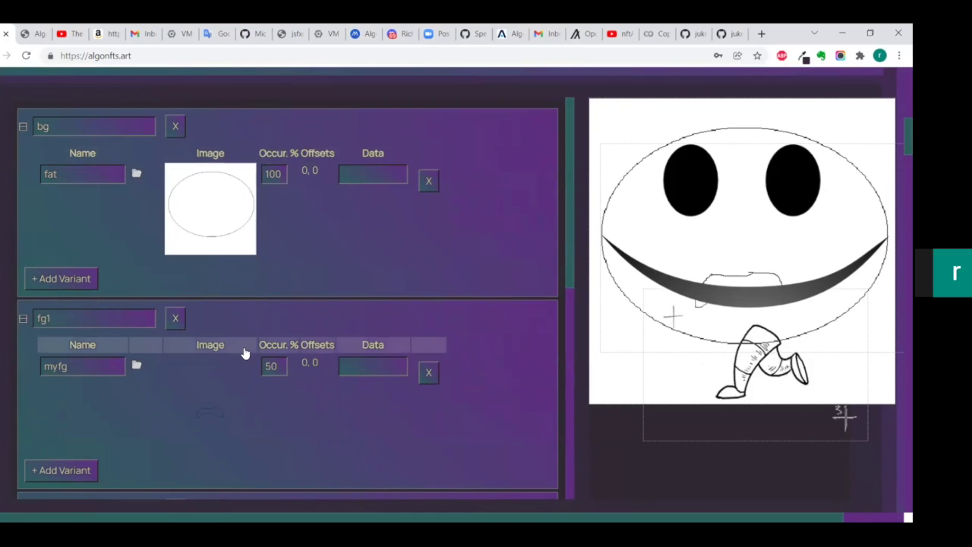
scroll(245, 353, "down", 1)
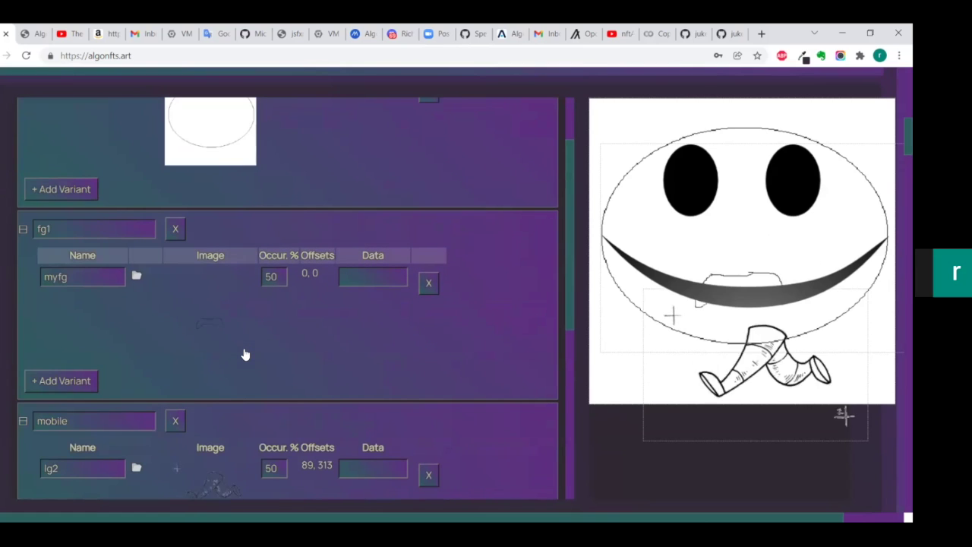
scroll(244, 354, "down", 1)
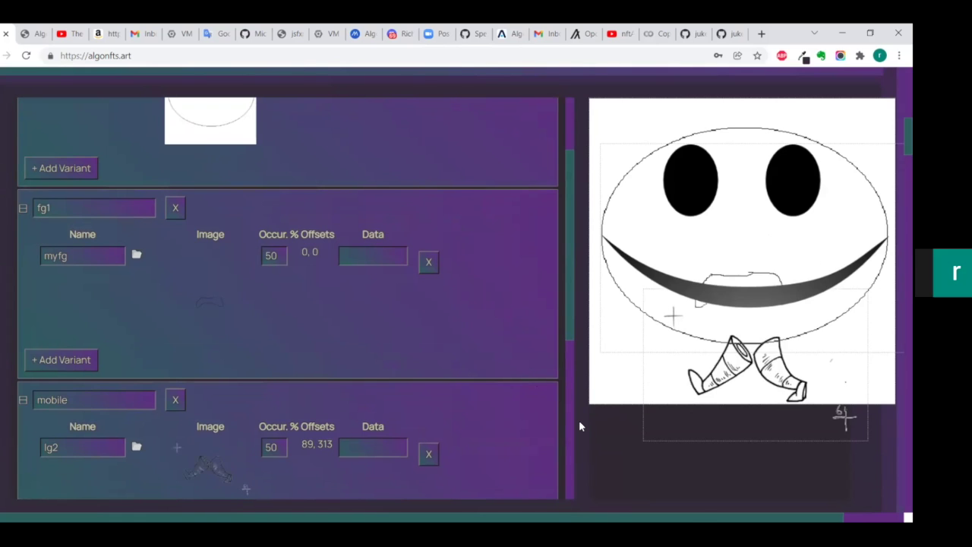
- Inspect the minting cost summary, password authorization field, mnemonic option, Pin, Sign & Mint All section and console log
scroll(579, 425, "down", 5)
scroll(580, 425, "down", 3)
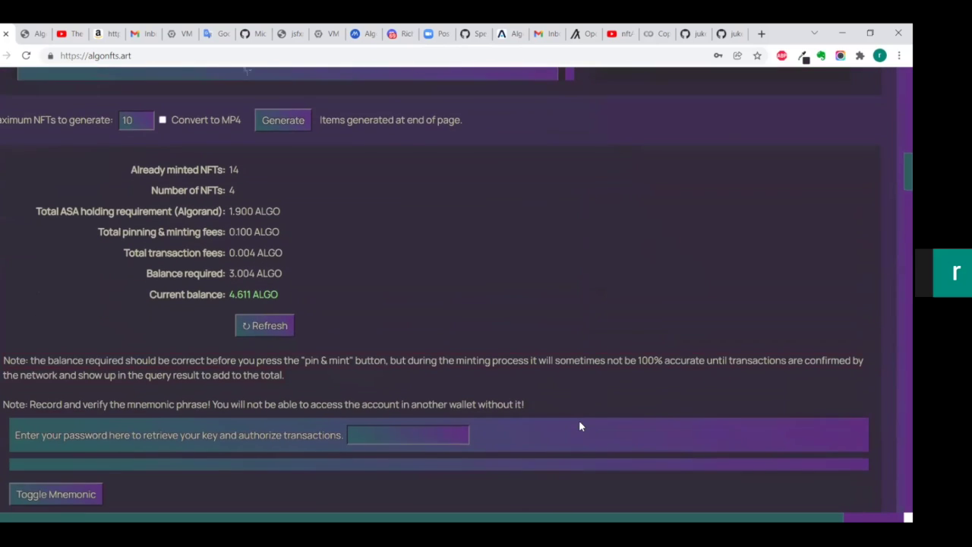
scroll(433, 342, "down", 1)
scroll(434, 341, "down", 1)
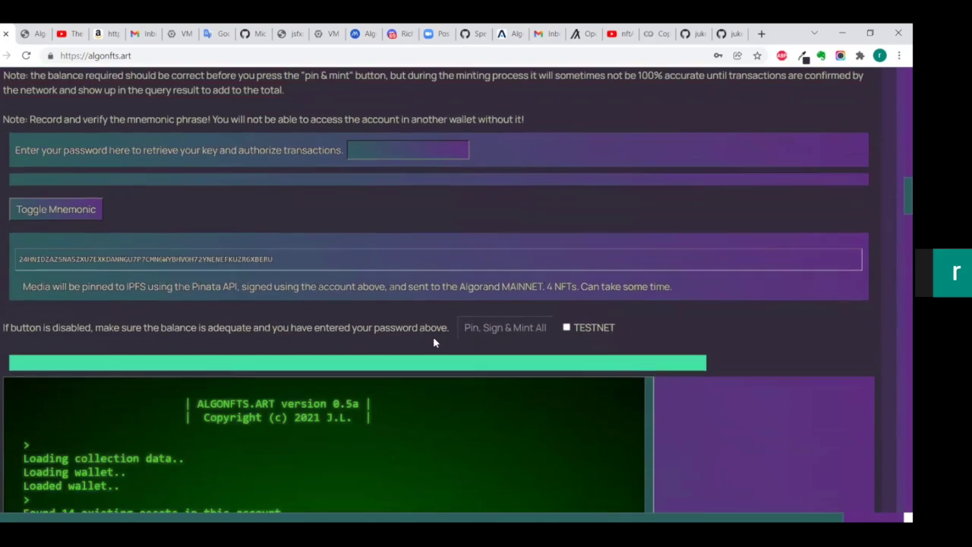
scroll(434, 342, "up", 5)
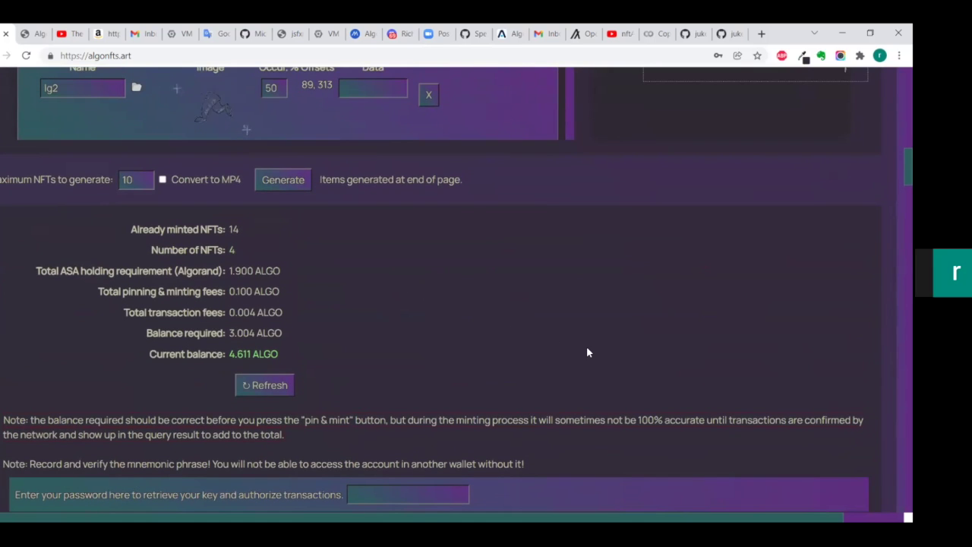
scroll(587, 352, "down", 8)
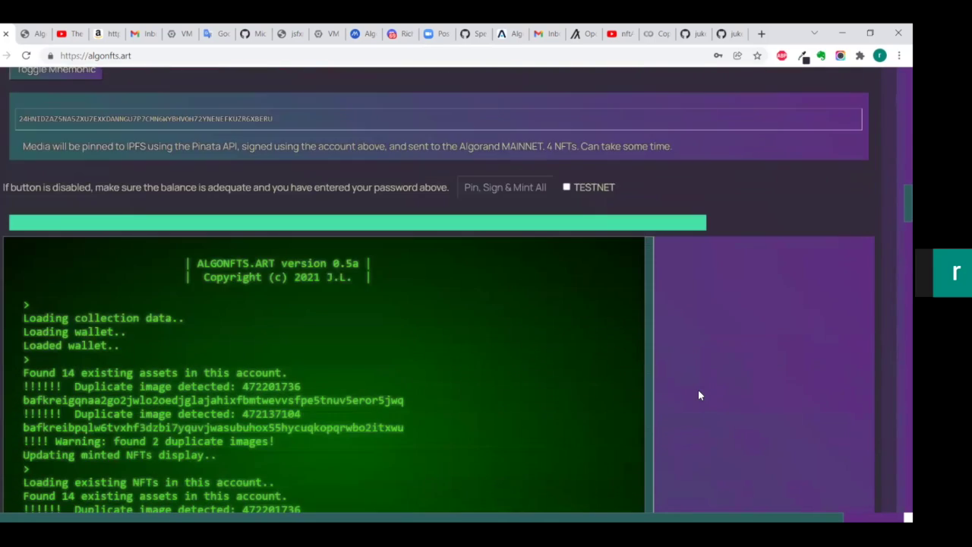
scroll(698, 393, "up", 3)
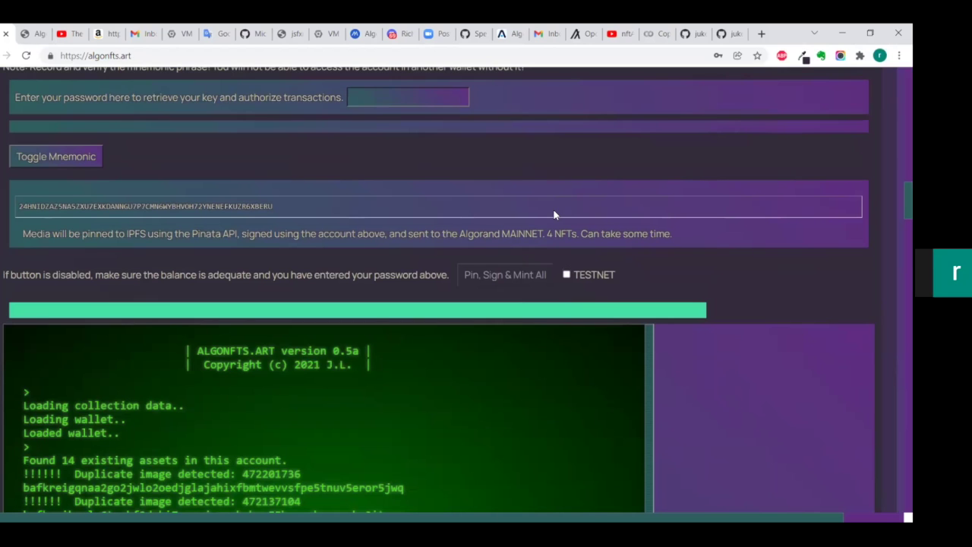
- Look back over the page from the collection settings and trait layers to the minting section and the wallet disclaimer
scroll(553, 215, "up", 15)
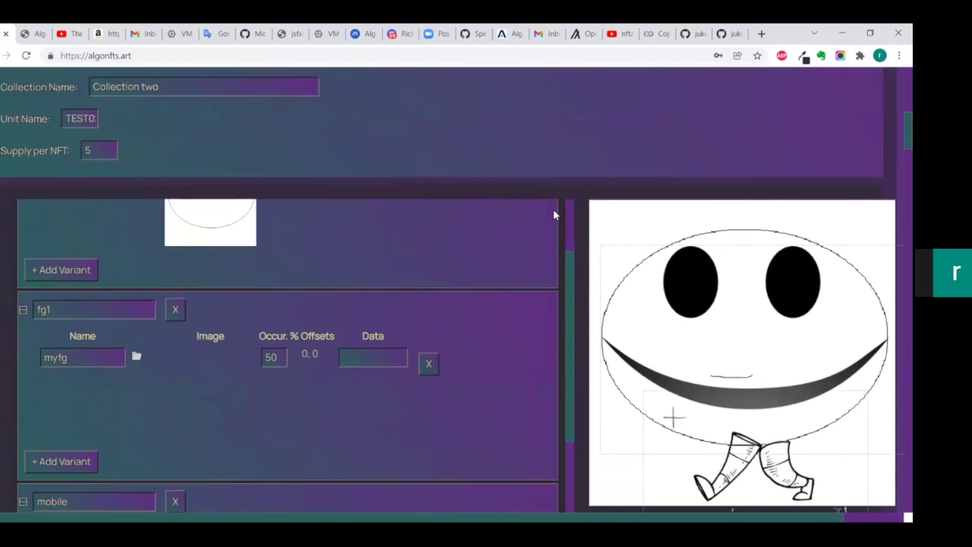
scroll(525, 375, "up", 2)
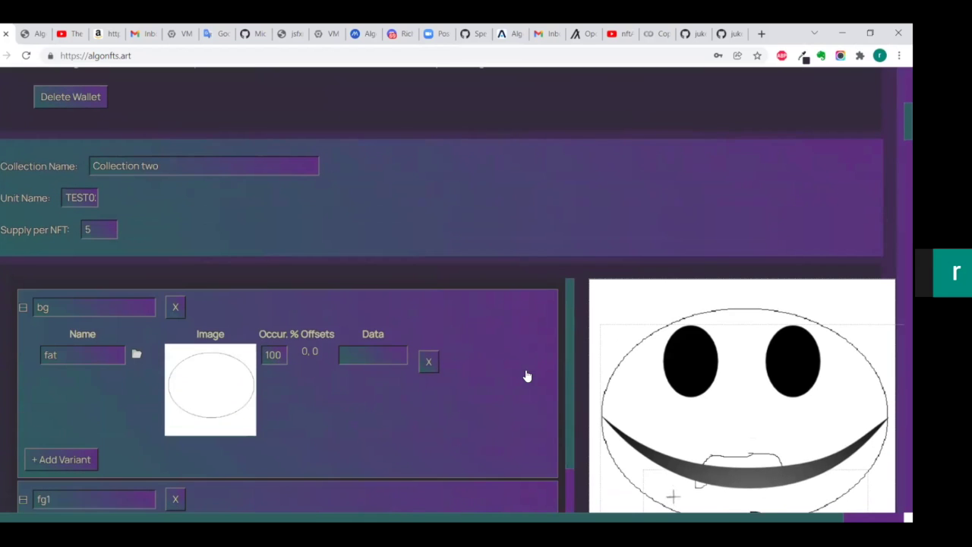
scroll(568, 223, "down", 4)
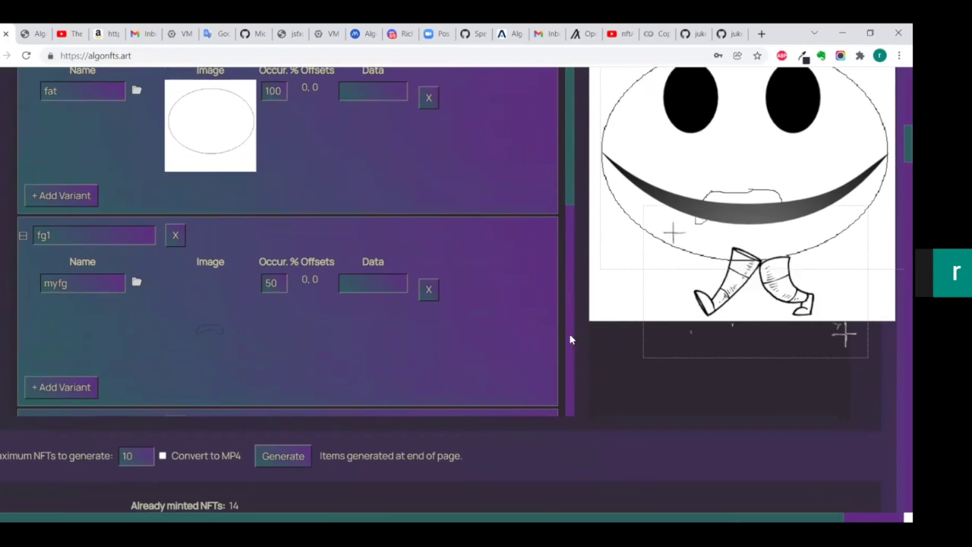
scroll(585, 451, "down", 8)
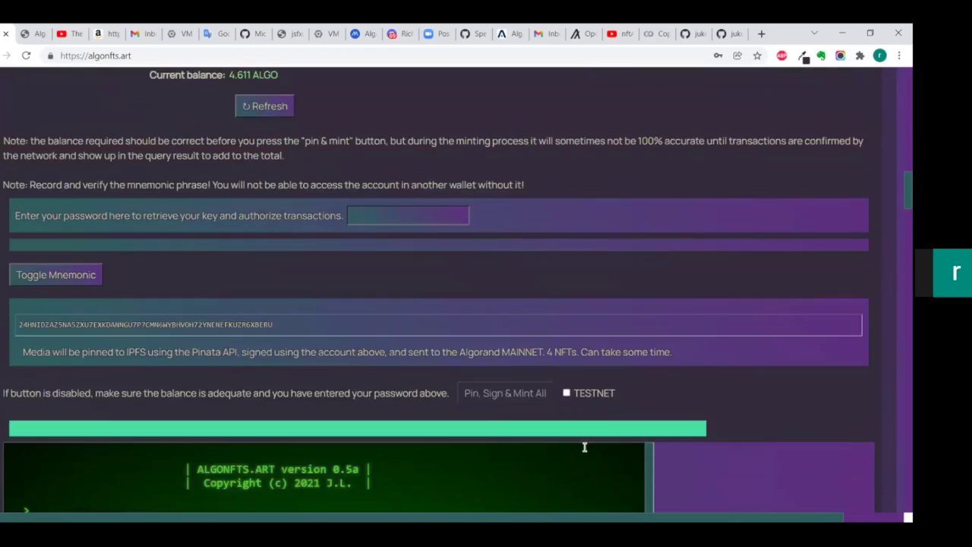
scroll(640, 422, "up", 15)
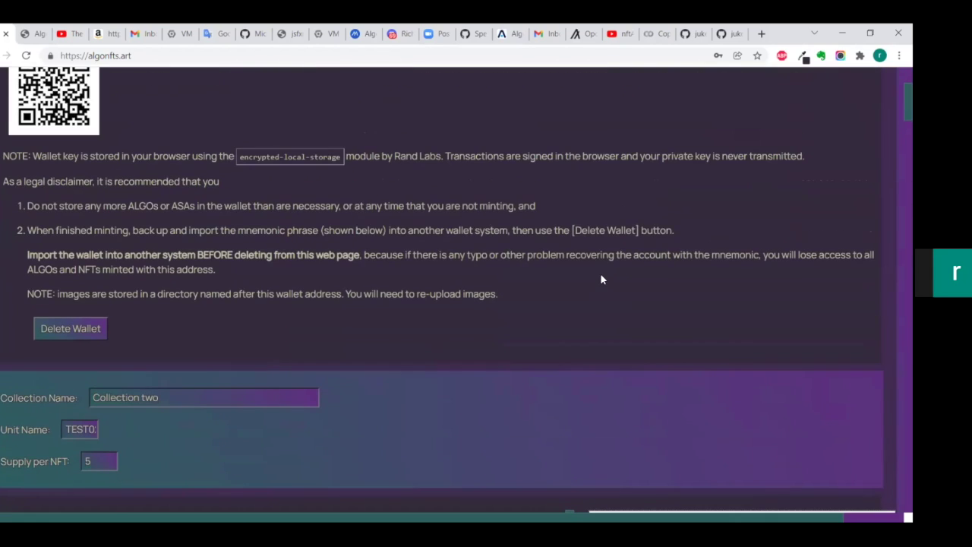
scroll(600, 279, "up", 1)
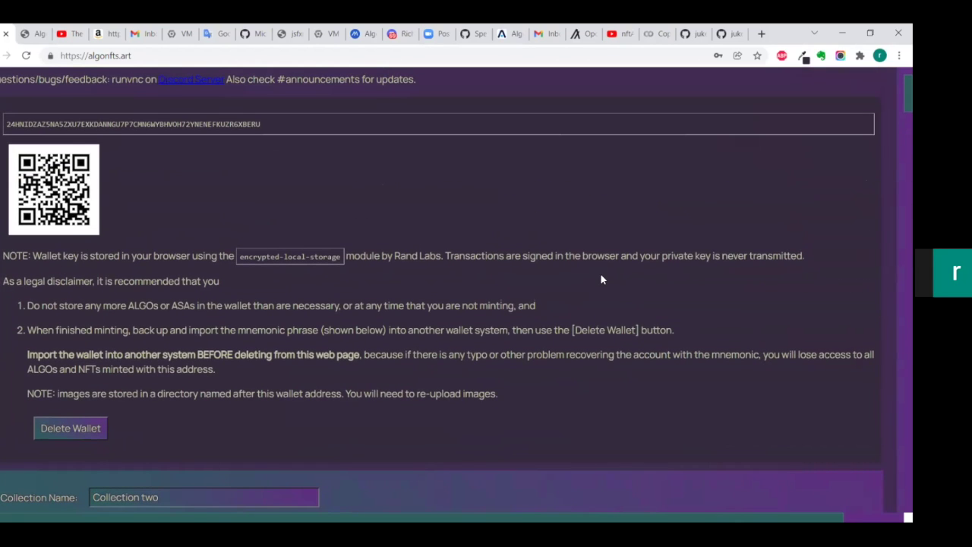
scroll(602, 278, "down", 6)
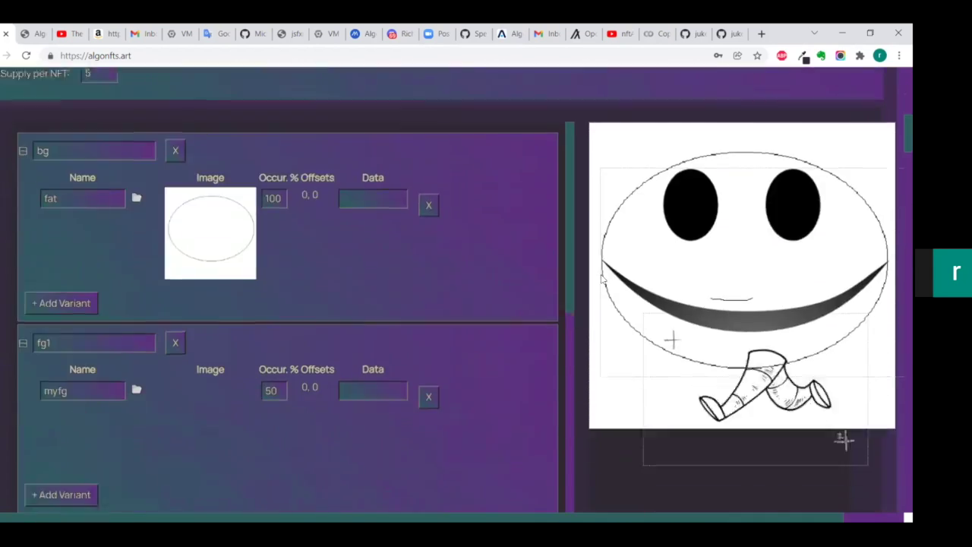
- Generate the NFTs from the current trait layers, with a maximum of 10 and without MP4 conversion
scroll(536, 330, "down", 2)
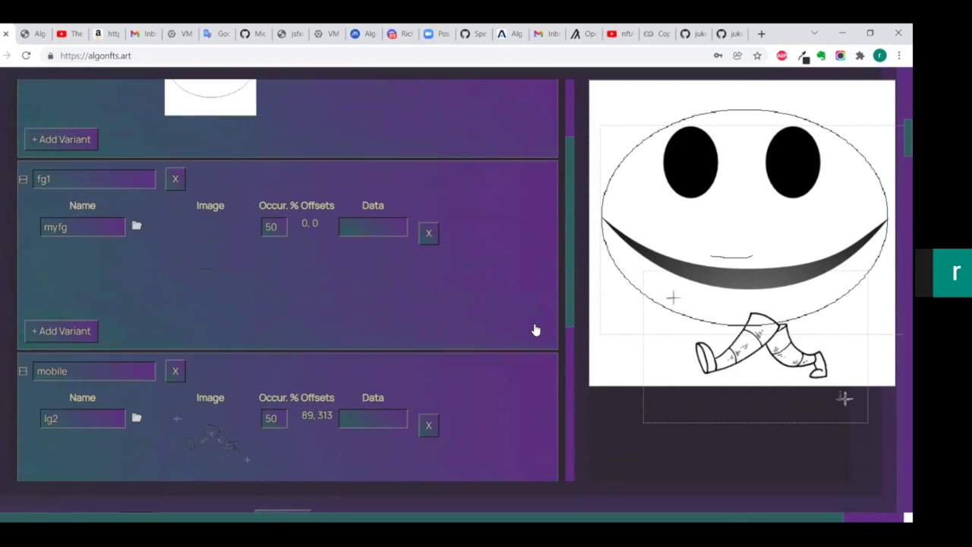
scroll(535, 330, "down", 4)
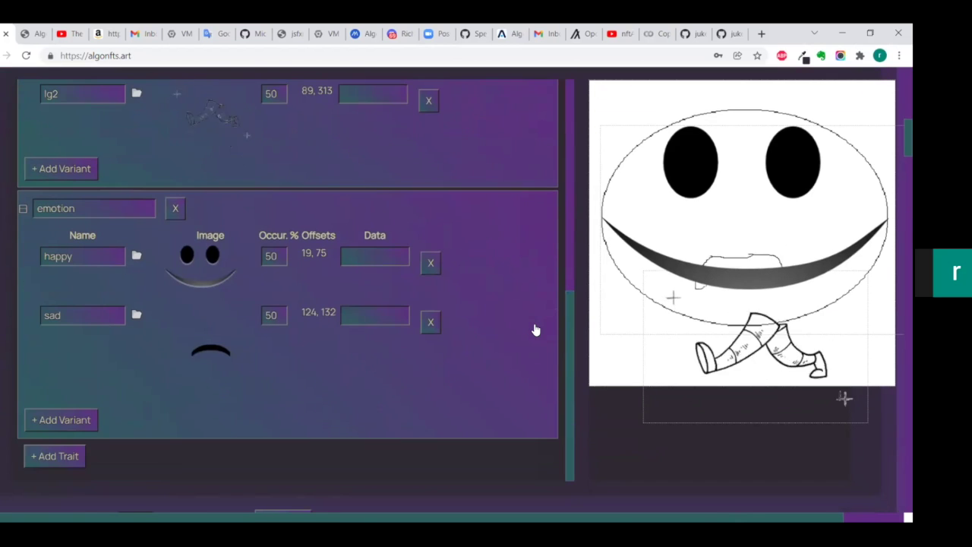
scroll(533, 330, "down", 1)
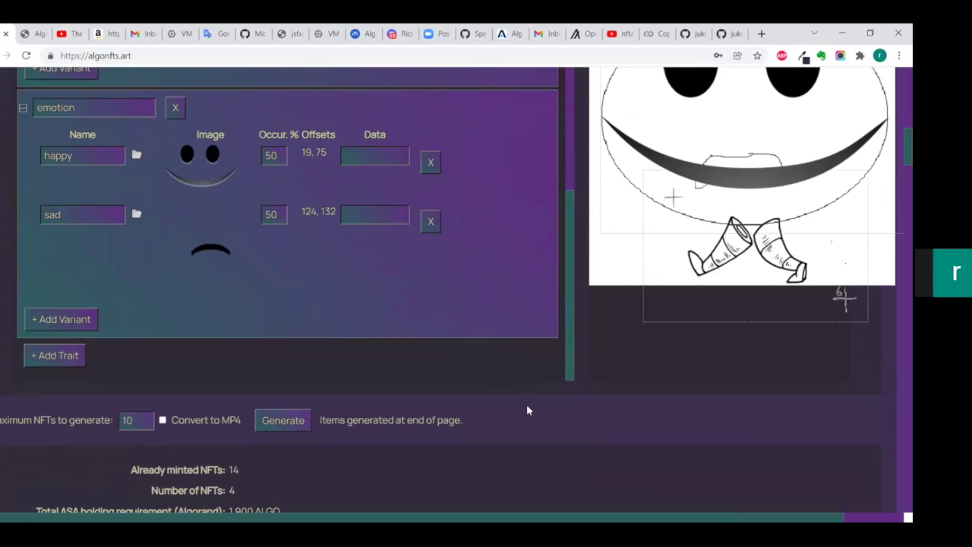
scroll(526, 404, "down", 2)
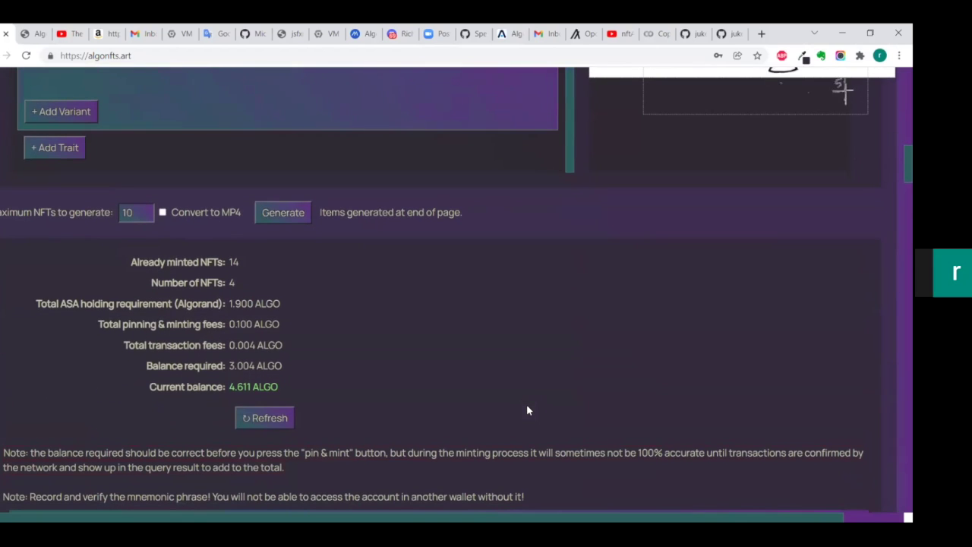
left_click(297, 214)
- Check the generation progress in the console log and examine the generated Collection two NFTs with their listed traits
scroll(637, 246, "down", 3)
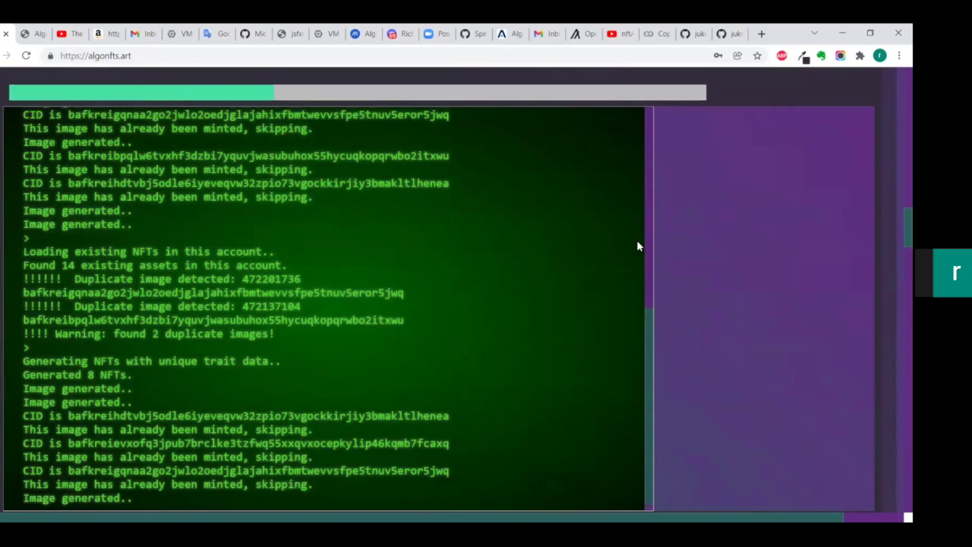
scroll(732, 289, "down", 3)
scroll(731, 288, "up", 1)
scroll(732, 290, "down", 8)
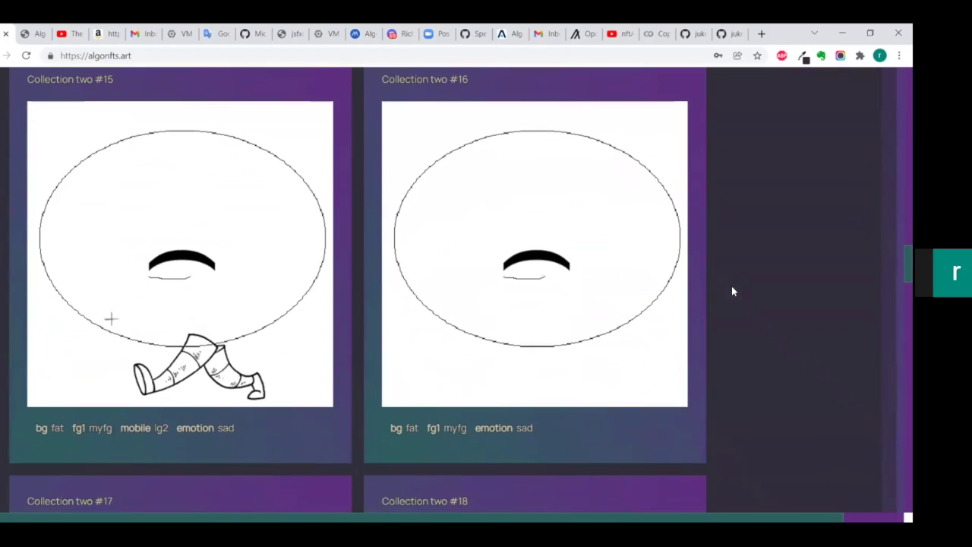
scroll(733, 290, "down", 3)
scroll(733, 291, "up", 10)
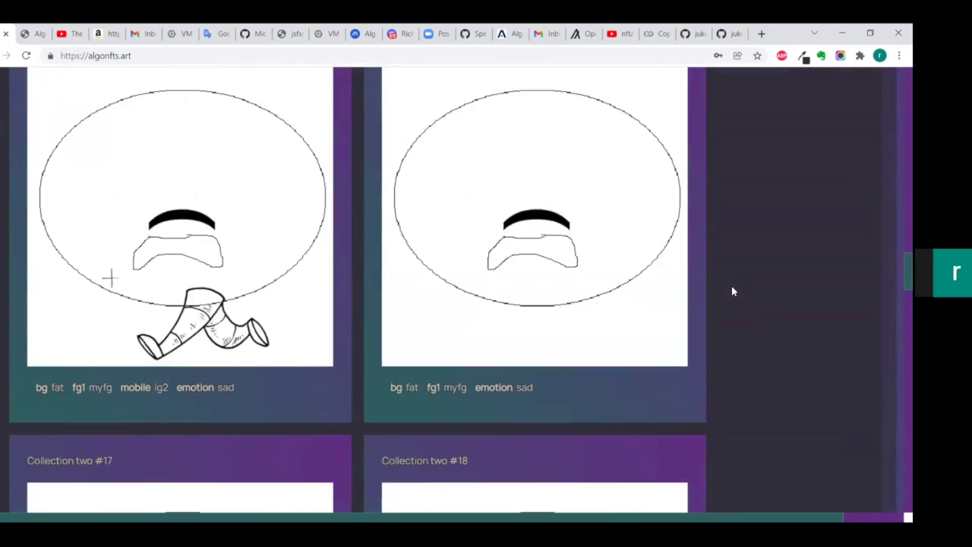
- Check the generated Collection two NFTs against the password authorization field, mainnet minting note and minting cost summary
scroll(733, 291, "down", 12)
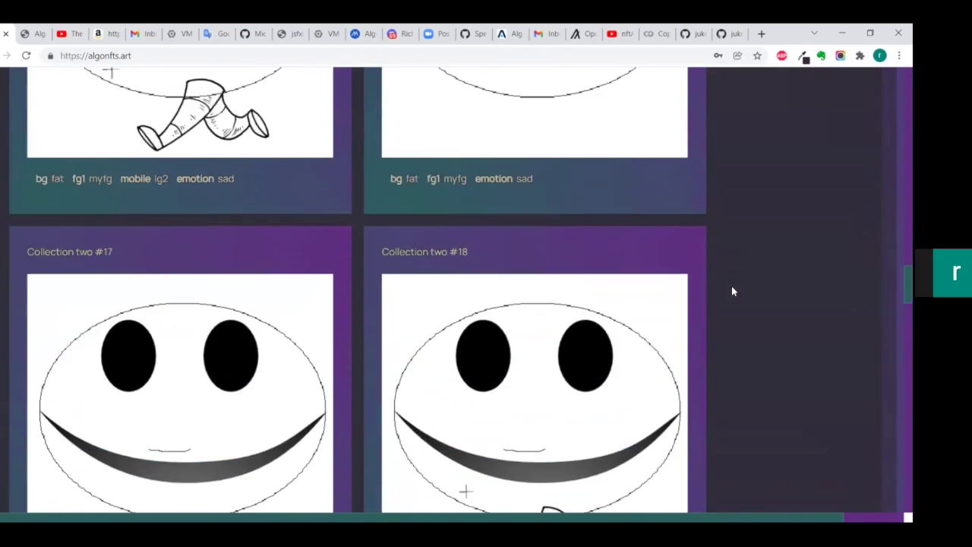
scroll(733, 291, "up", 15)
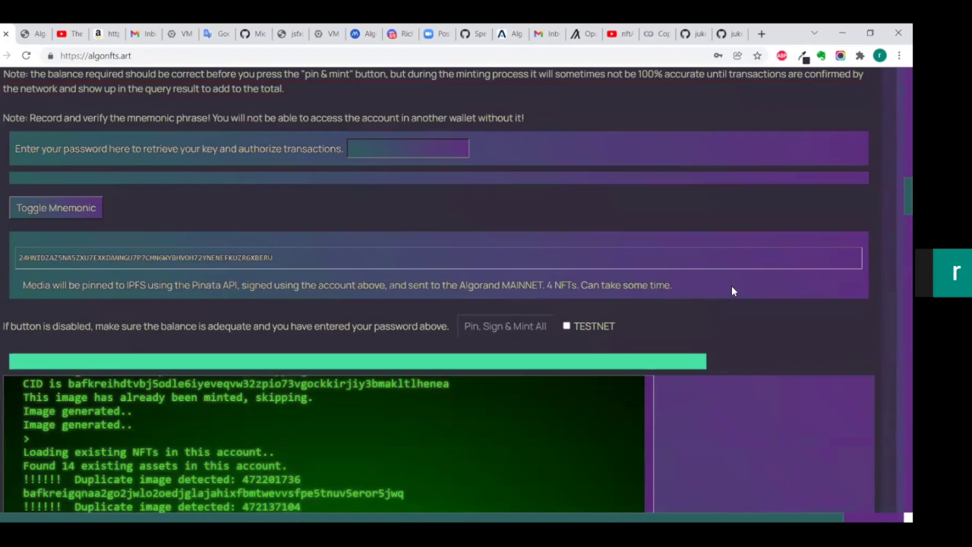
scroll(732, 291, "up", 1)
scroll(733, 291, "down", 2)
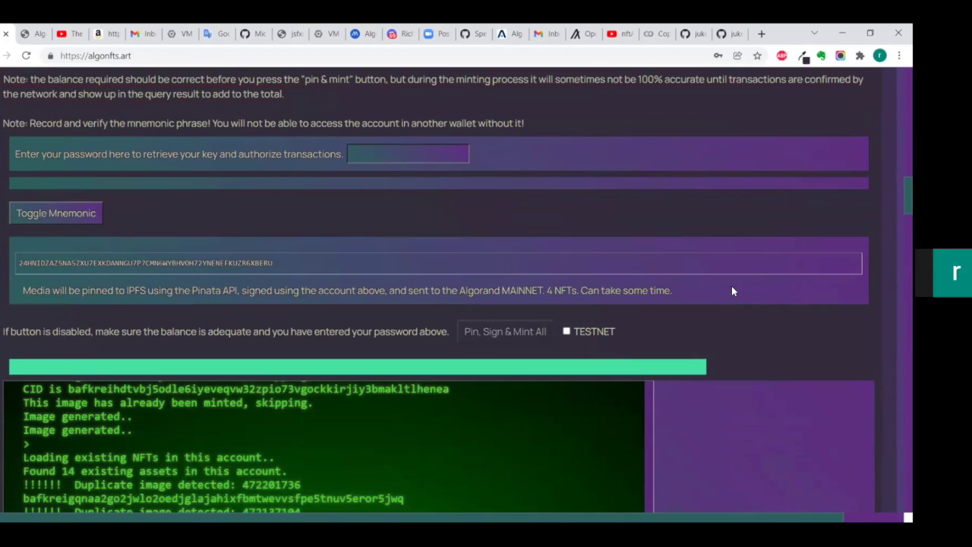
scroll(733, 290, "down", 10)
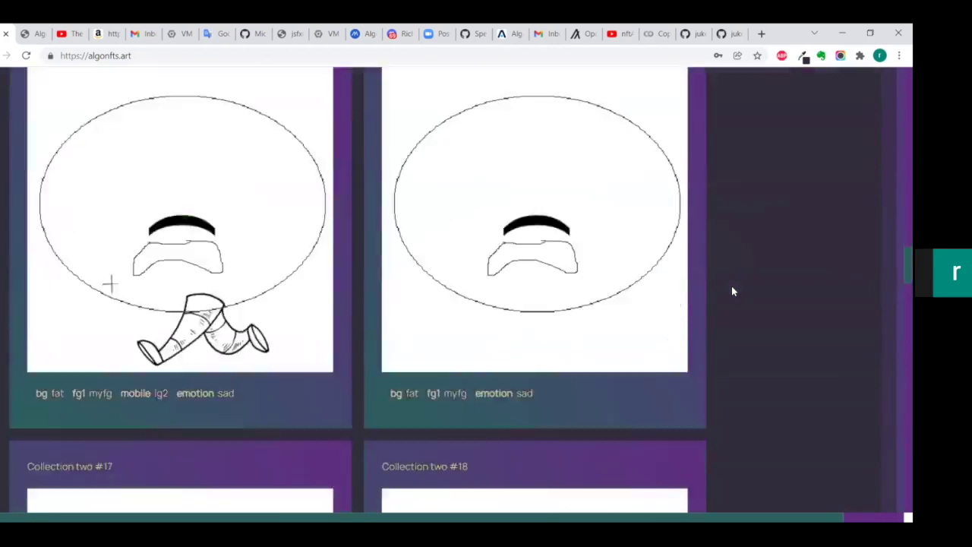
scroll(733, 291, "up", 12)
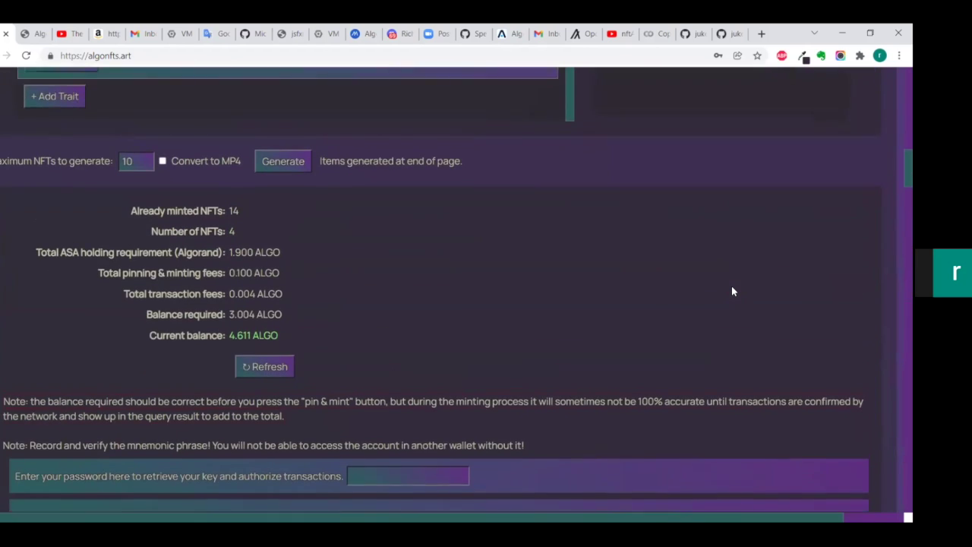
scroll(733, 291, "down", 1)
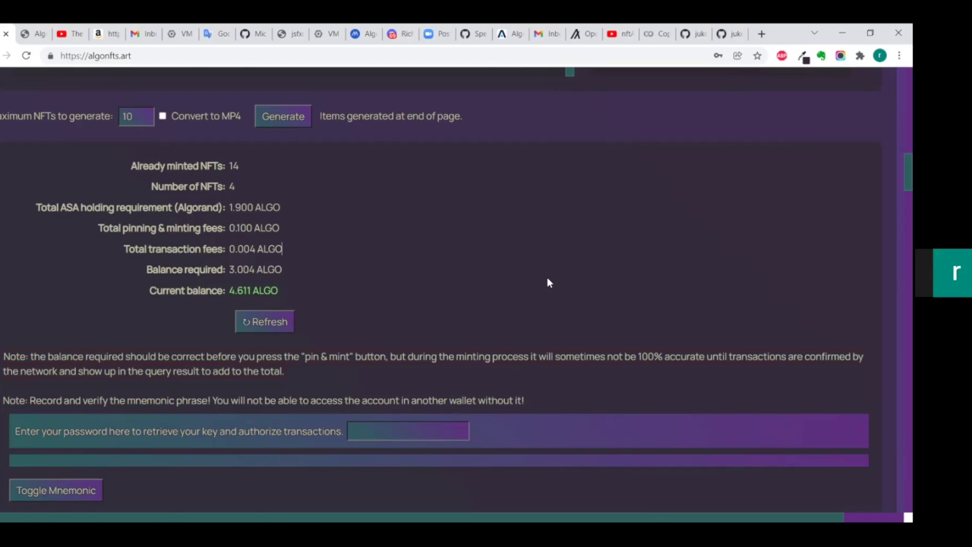
- Examine the generated Collection two NFTs #15 to #18 and the traits listed under each image
scroll(546, 282, "down", 15)
scroll(546, 282, "down", 6)
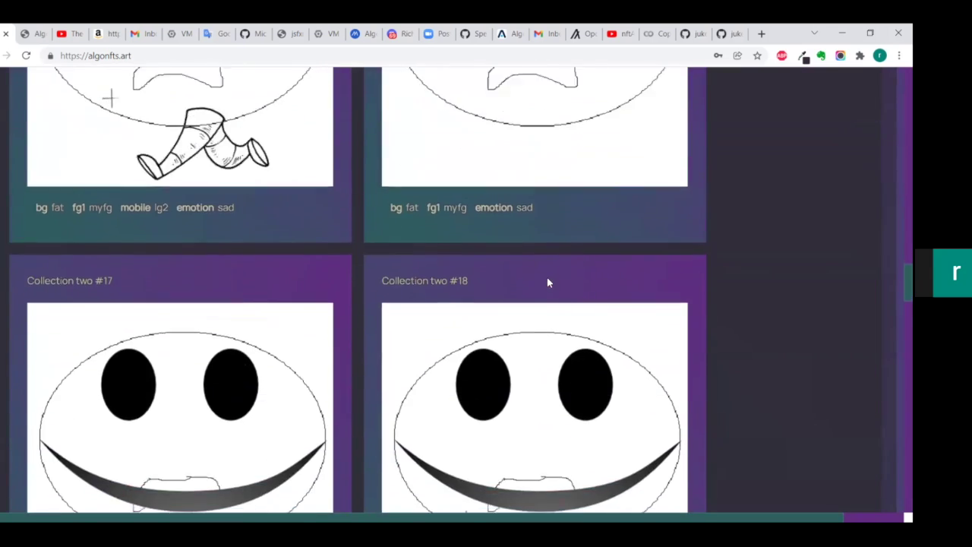
scroll(547, 281, "up", 2)
scroll(547, 283, "up", 4)
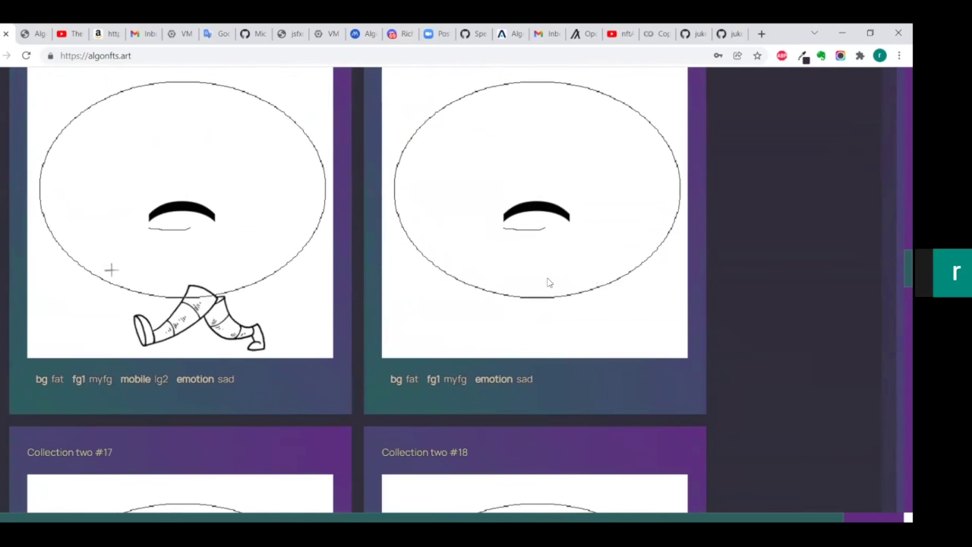
scroll(548, 282, "down", 2)
scroll(547, 282, "down", 4)
scroll(548, 282, "up", 4)
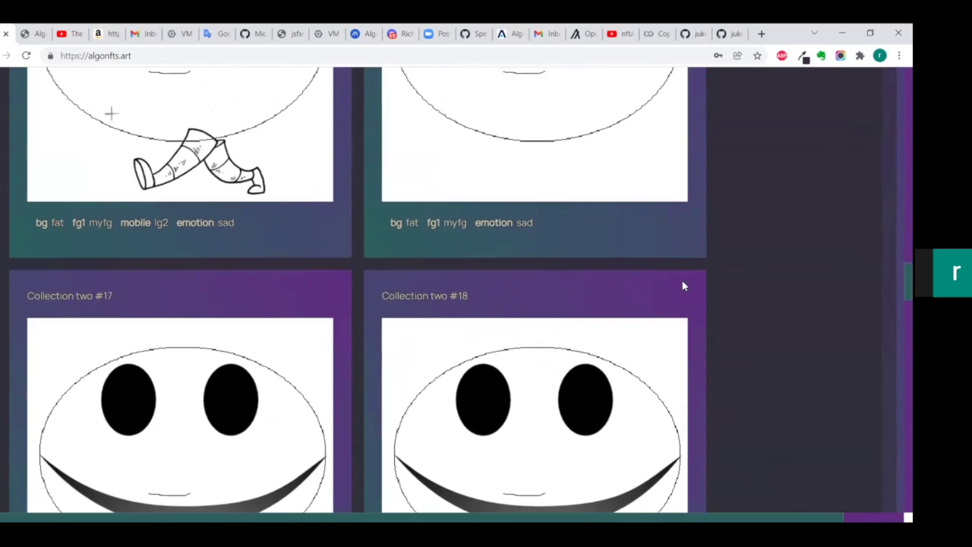
scroll(749, 288, "up", 4)
scroll(749, 293, "down", 1)
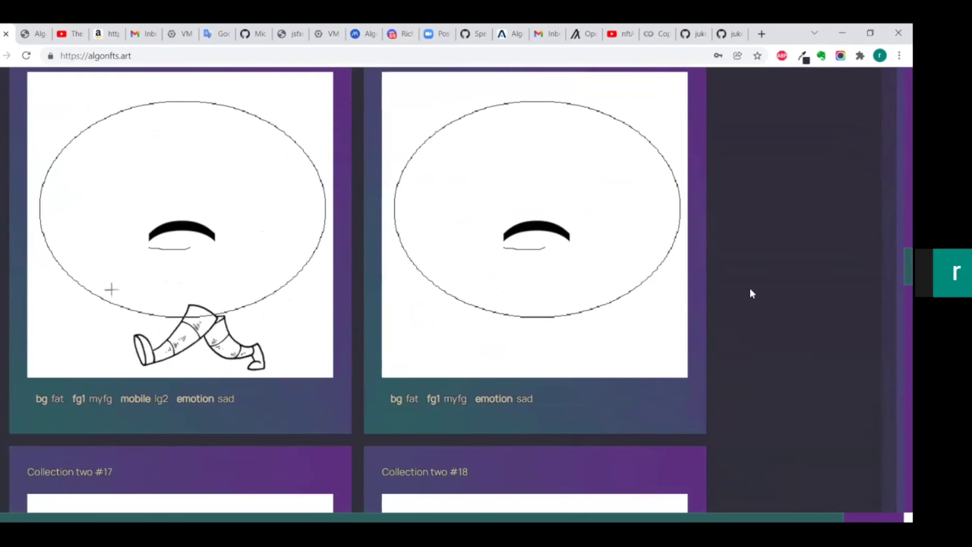
- Review the minting costs, the generated NFTs down to the Already Minted section, and the wallet storage disclaimer
scroll(749, 293, "up", 2)
scroll(750, 293, "up", 10)
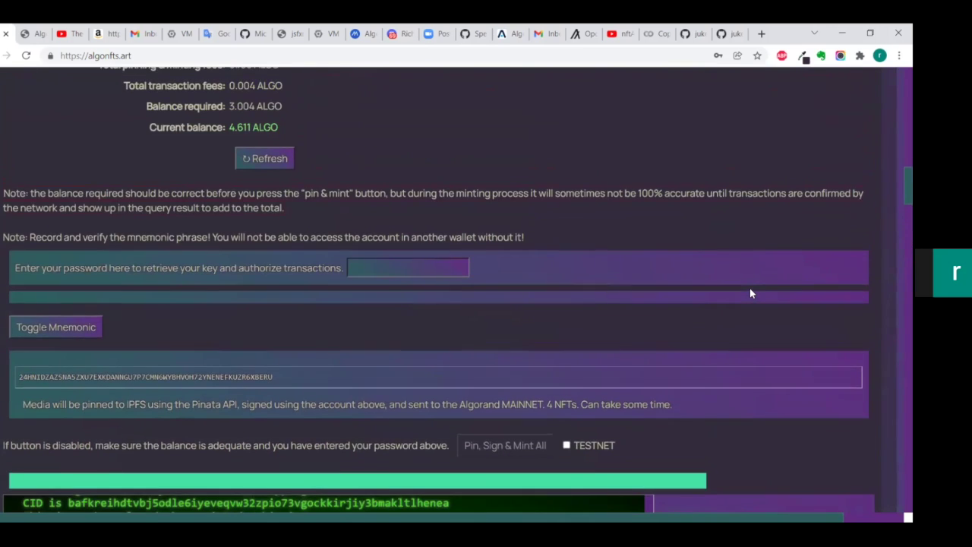
scroll(750, 293, "up", 4)
scroll(749, 293, "down", 10)
scroll(749, 293, "down", 10)
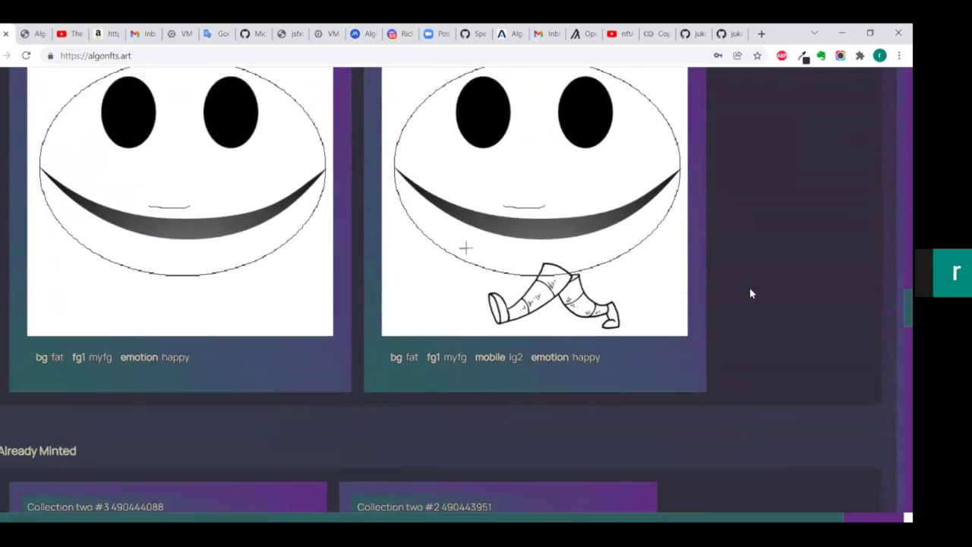
scroll(749, 293, "up", 15)
scroll(671, 259, "up", 2)
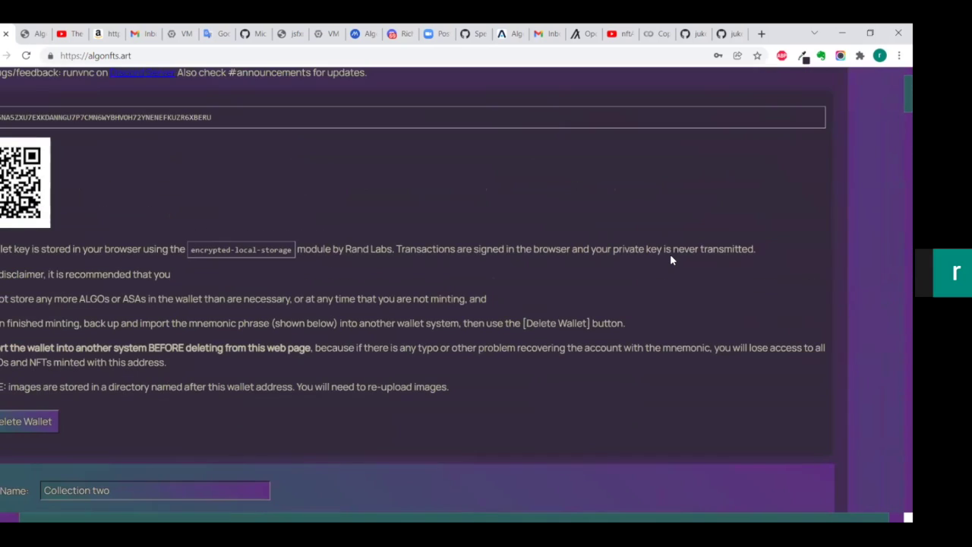
scroll(671, 259, "left", 1)
scroll(671, 260, "down", 6)
scroll(671, 324, "down", 10)
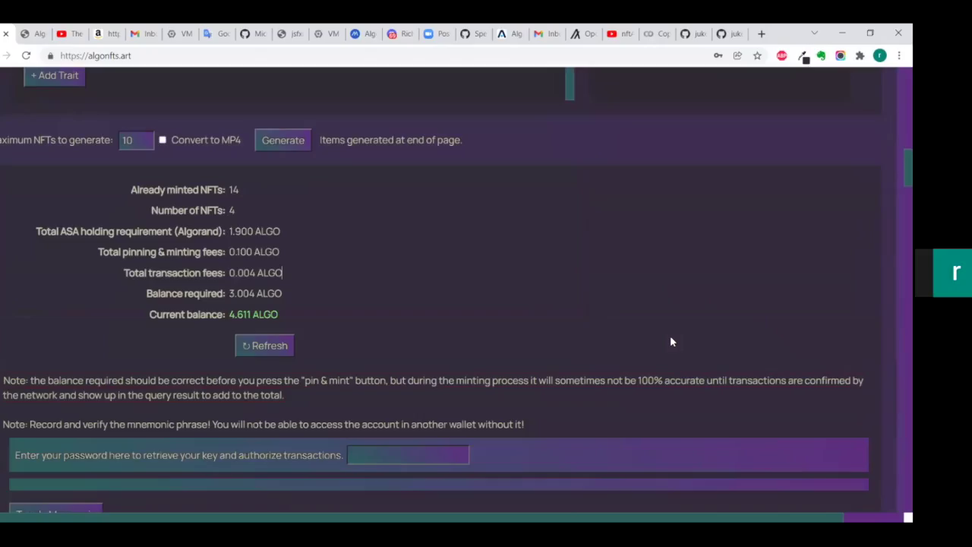
- Recheck the generated NFTs #15 and #16 and the end of the console log above them
scroll(671, 341, "down", 6)
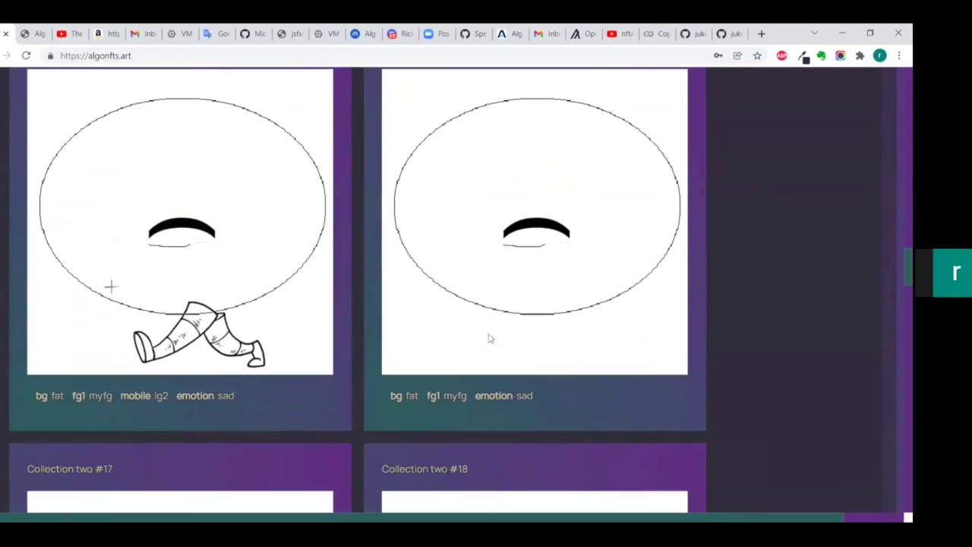
scroll(522, 353, "down", 5)
scroll(449, 356, "up", 7)
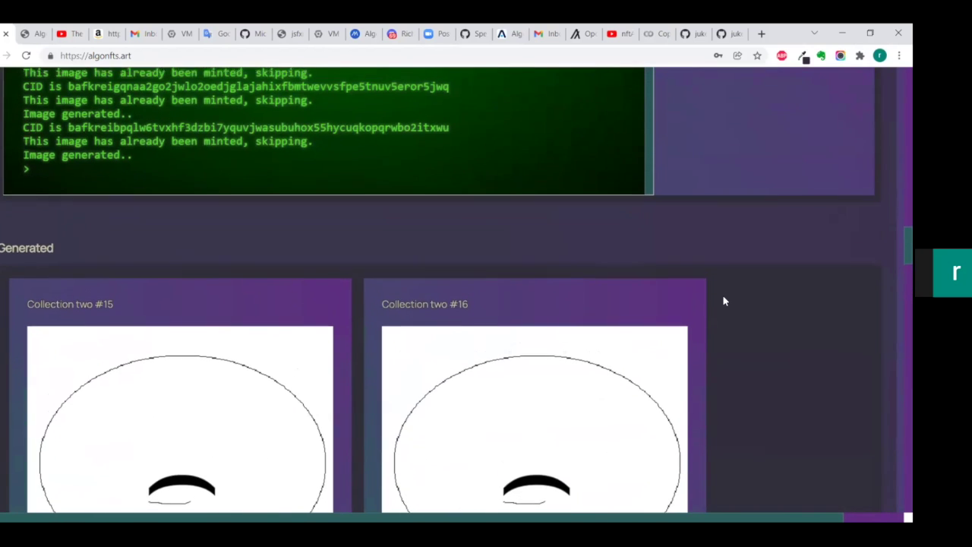
scroll(722, 299, "down", 3)
scroll(724, 301, "up", 6)
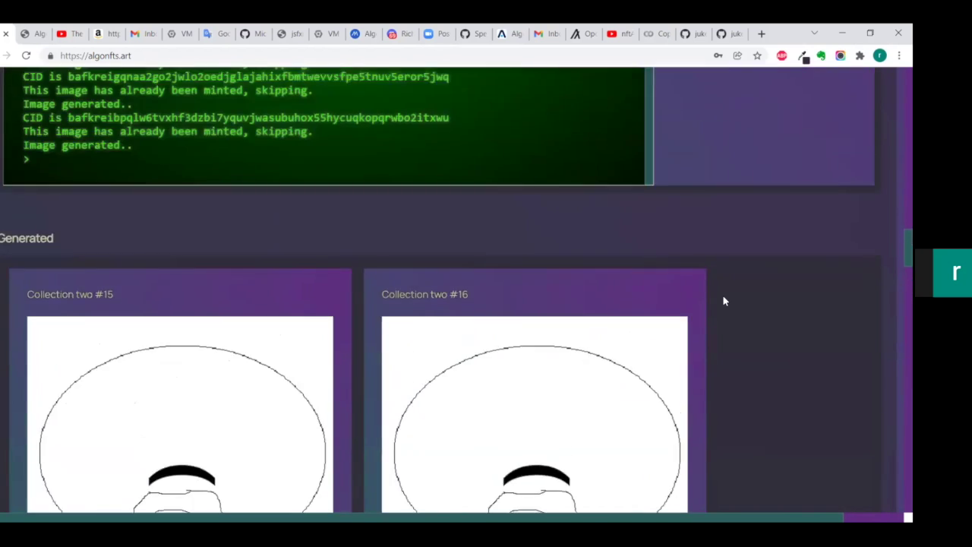
scroll(723, 301, "up", 2)
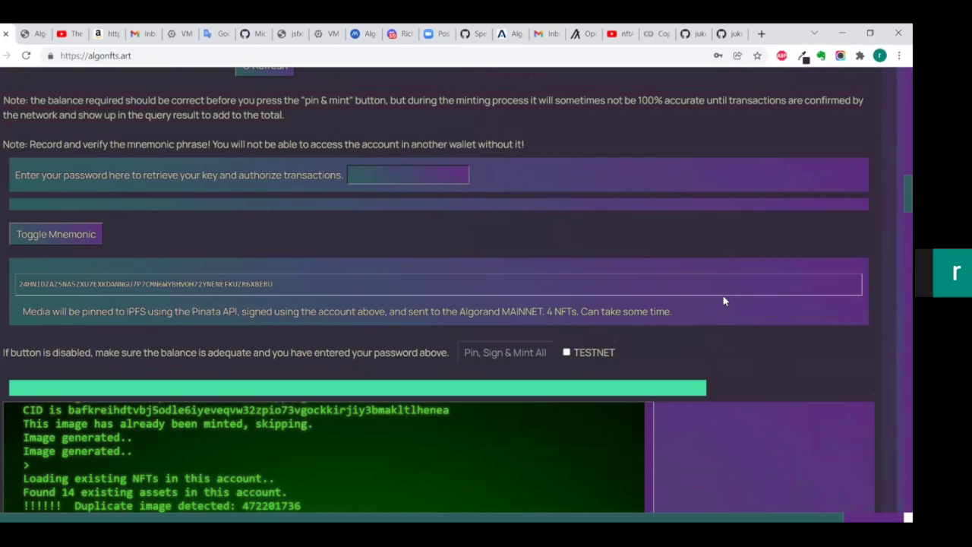
- Look over the page from the collection settings and emotion trait variants down to the Already Minted NFTs
scroll(723, 301, "up", 10)
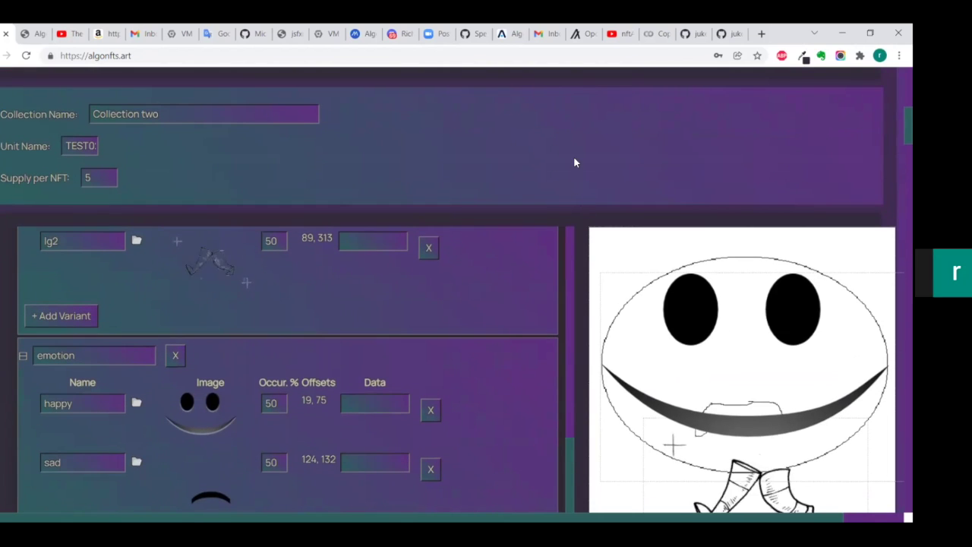
scroll(575, 161, "up", 2)
scroll(575, 162, "up", 2)
scroll(575, 162, "down", 7)
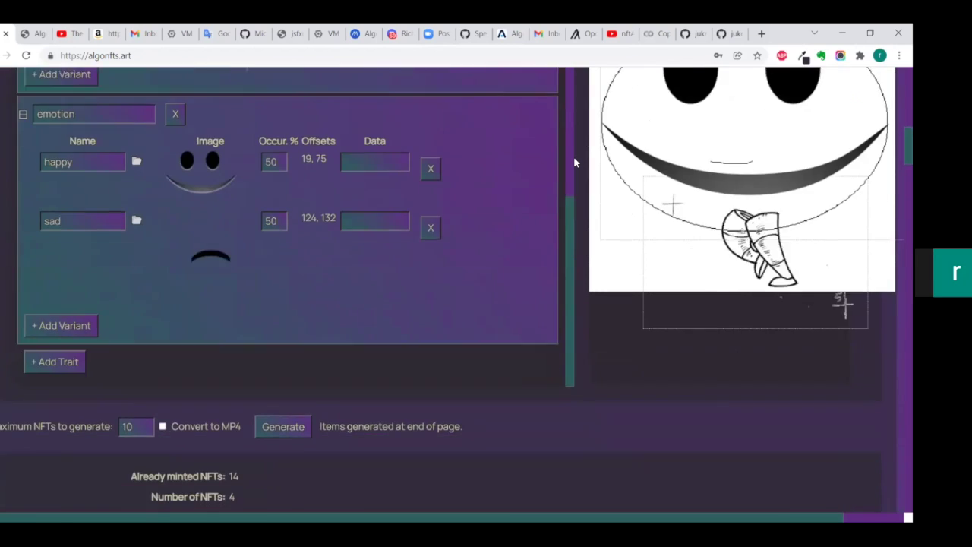
scroll(593, 245, "down", 8)
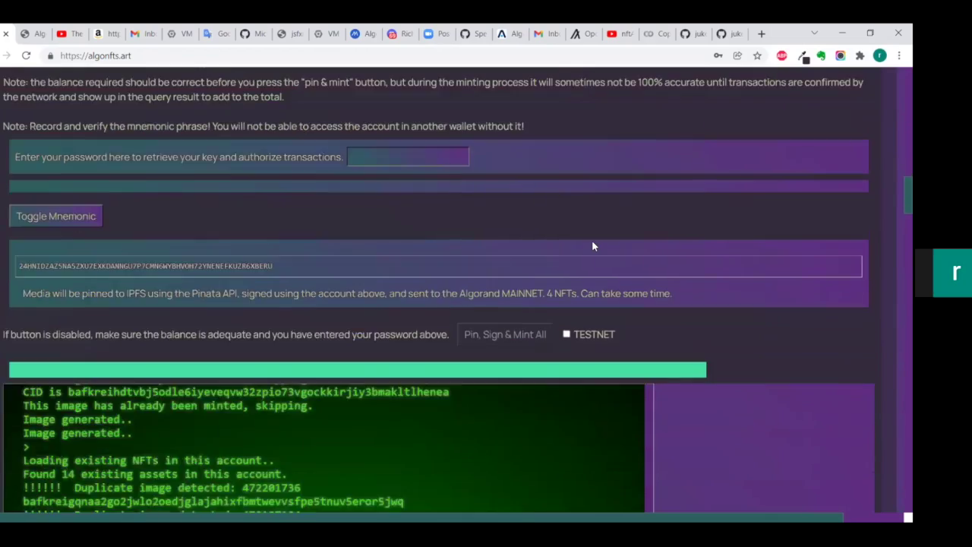
scroll(708, 321, "down", 9)
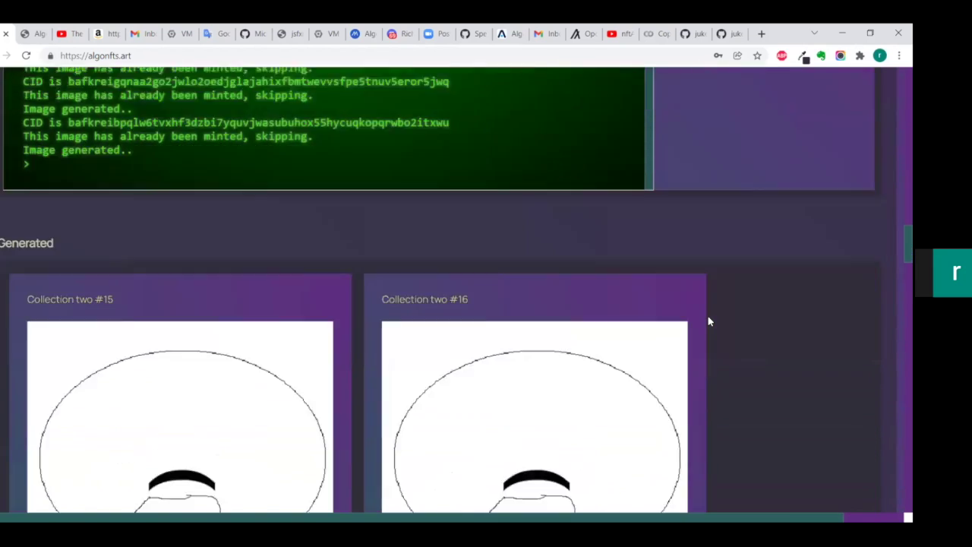
scroll(707, 321, "down", 7)
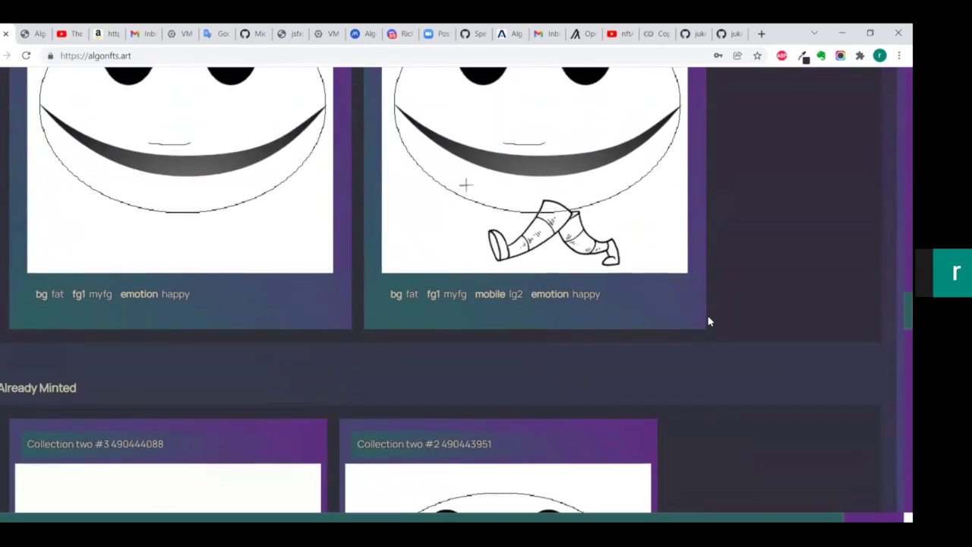
- Revisit the console log and minting cost summary, and view the generated NFTs down to the Already Minted section
scroll(708, 321, "up", 5)
scroll(708, 321, "up", 10)
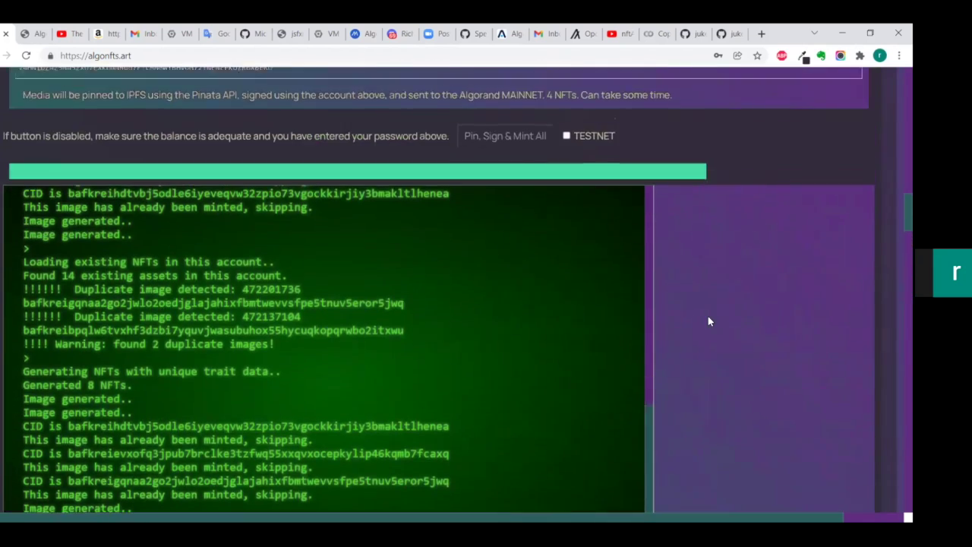
scroll(707, 316, "up", 8)
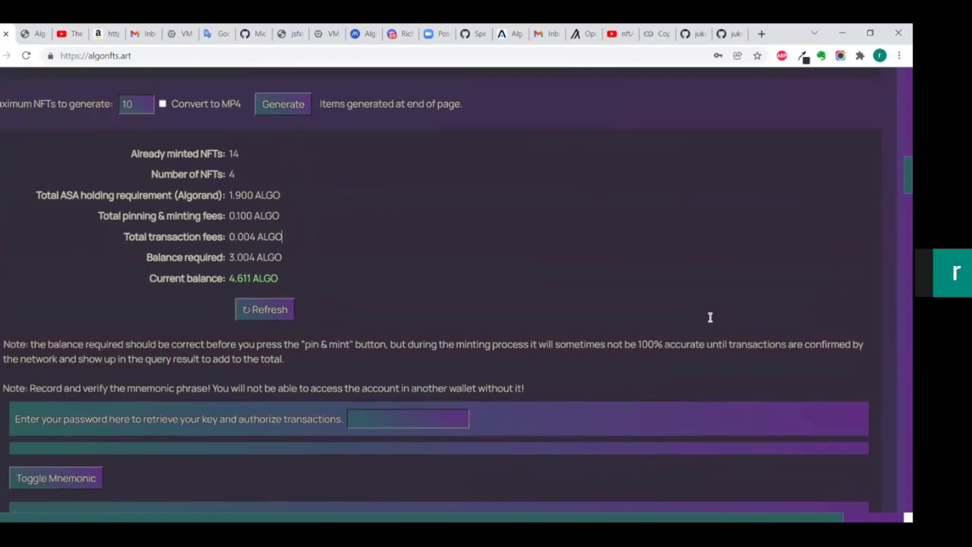
scroll(647, 393, "down", 12)
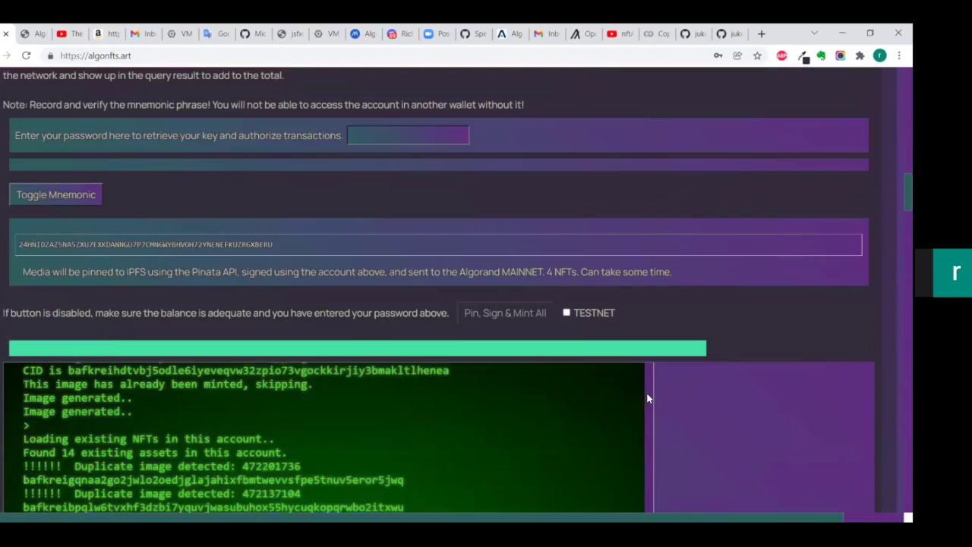
scroll(646, 391, "down", 7)
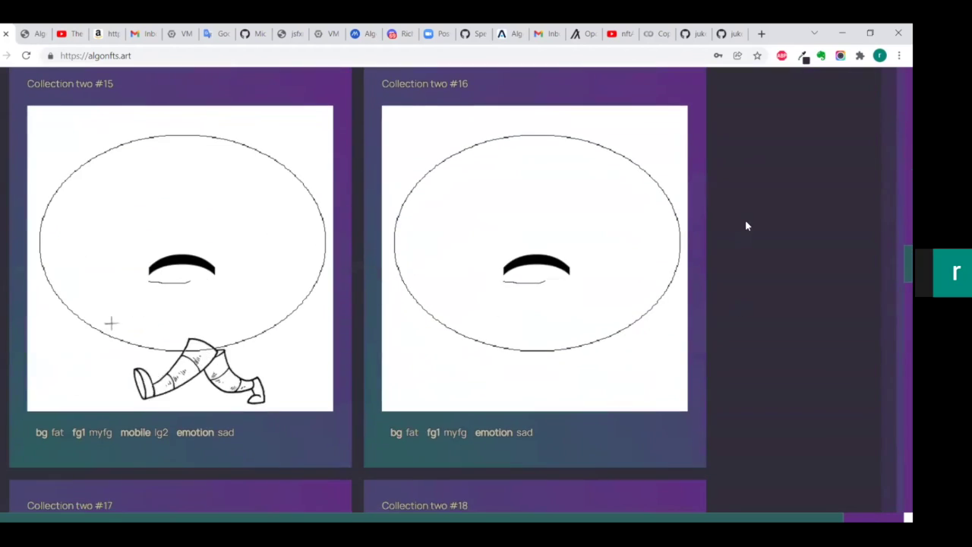
scroll(744, 226, "down", 1)
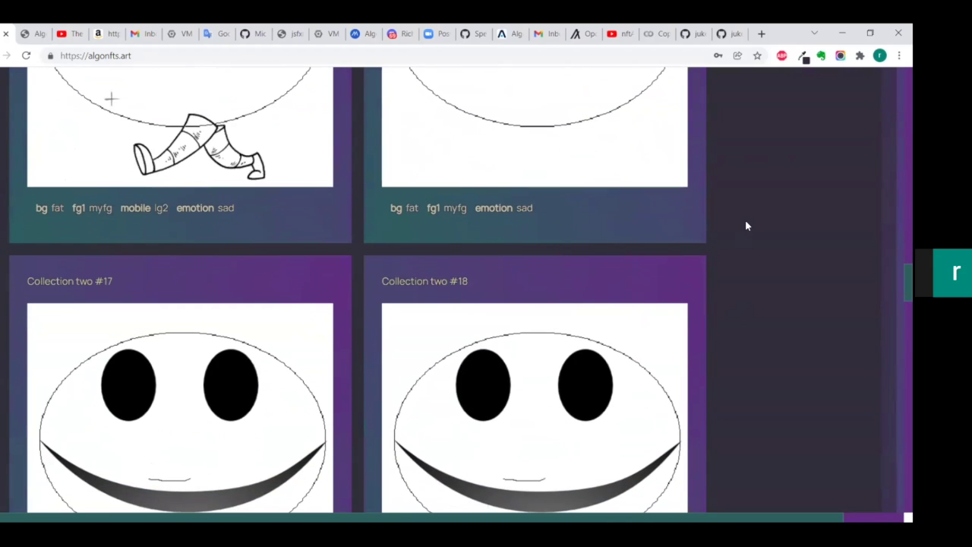
scroll(745, 225, "down", 6)
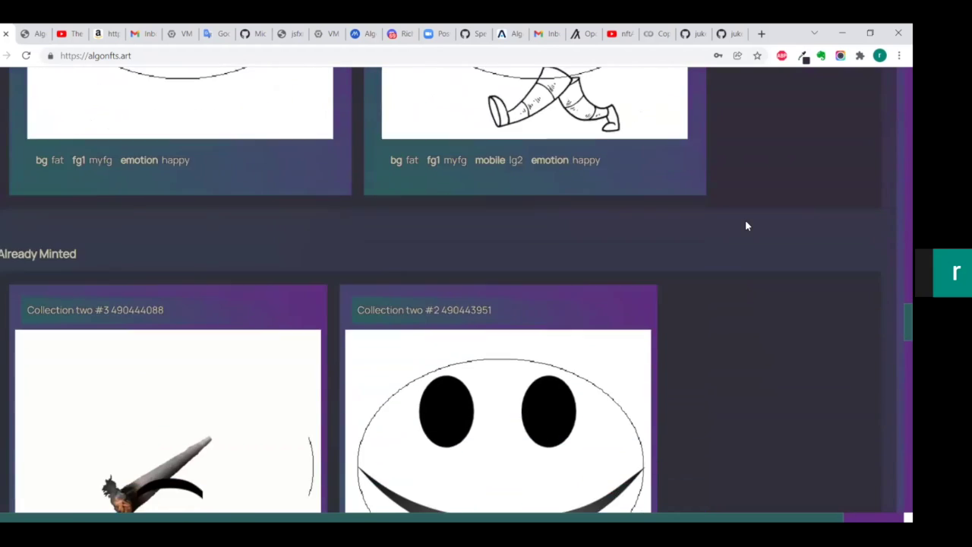
- Review the generated NFTs once more together with the console log and the Pin, Sign & Mint All section
scroll(744, 225, "up", 5)
scroll(745, 226, "up", 5)
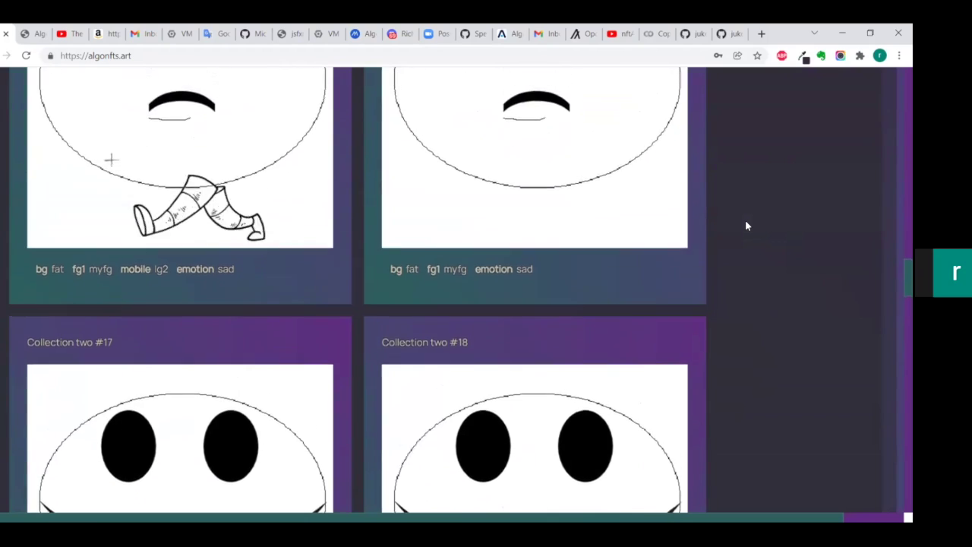
scroll(745, 225, "up", 5)
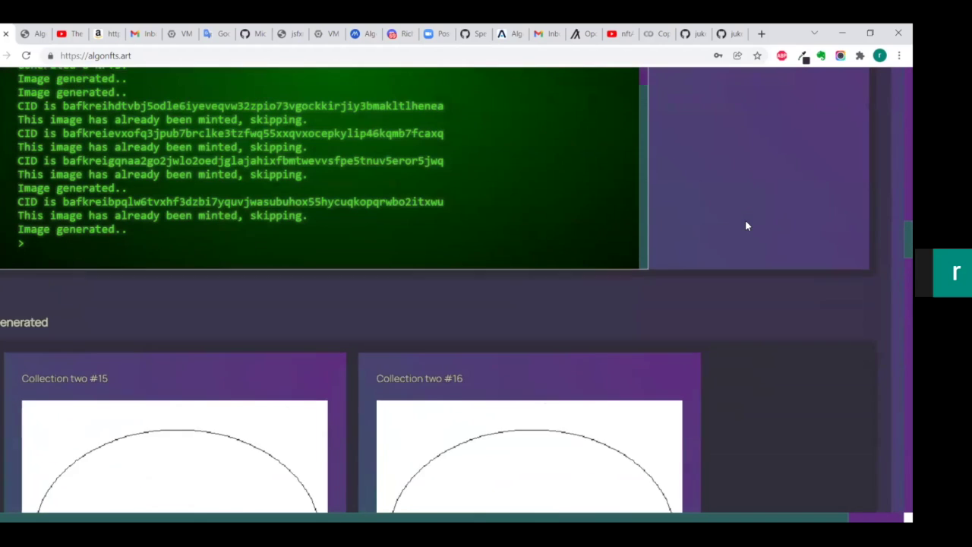
scroll(746, 226, "up", 6)
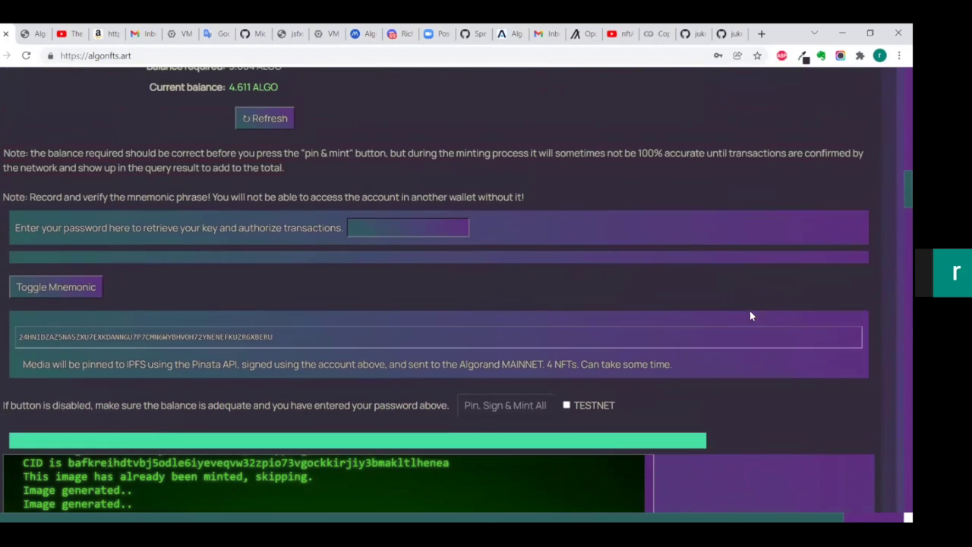
scroll(765, 402, "down", 4)
scroll(766, 402, "down", 8)
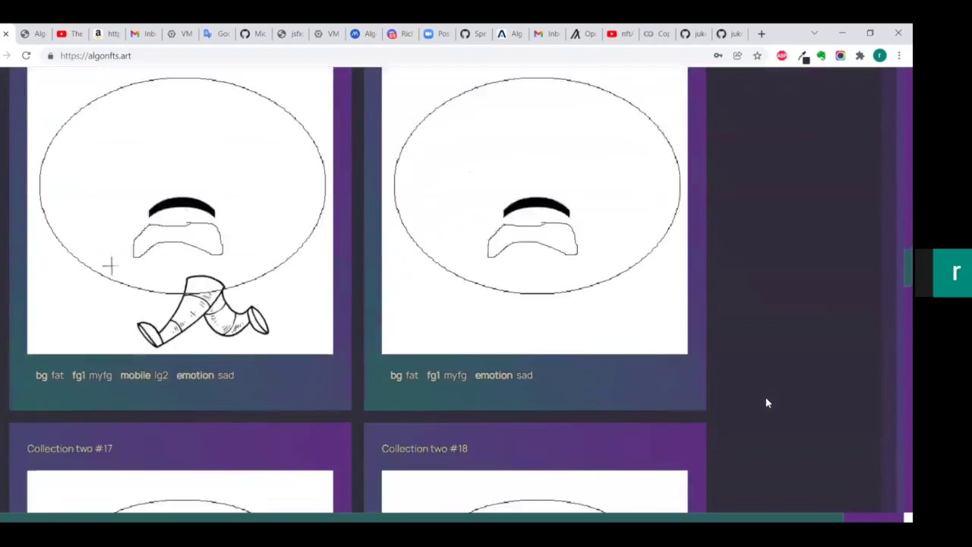
scroll(766, 403, "up", 3)
scroll(766, 402, "up", 3)
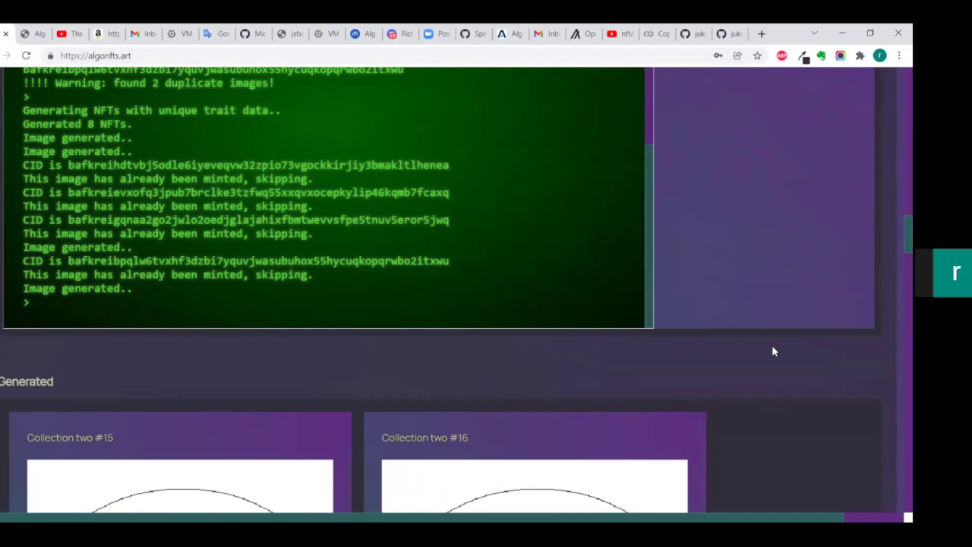
scroll(773, 351, "up", 5)
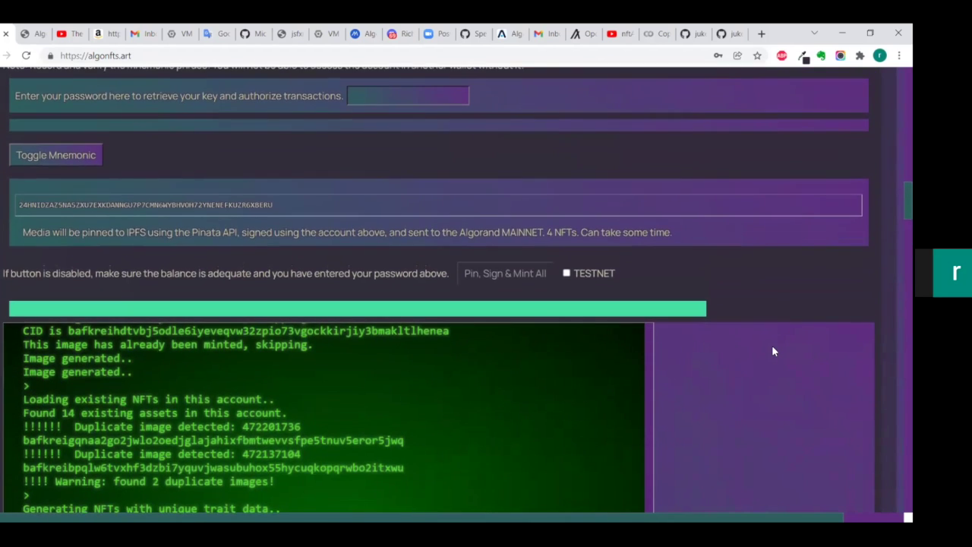
- Review the collection settings, wallet notes and password section, down to the end of the console log
scroll(774, 351, "up", 10)
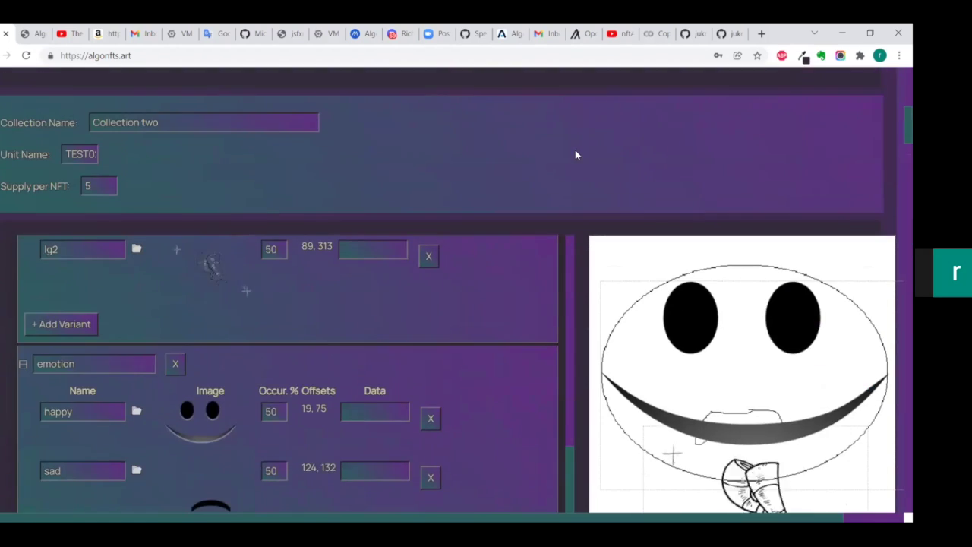
scroll(574, 154, "up", 2)
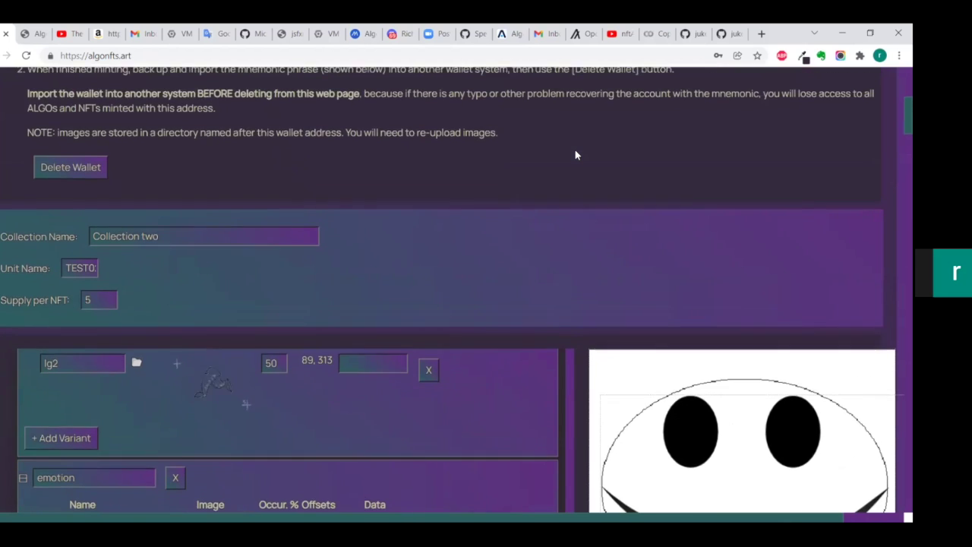
scroll(575, 155, "down", 10)
scroll(596, 296, "down", 4)
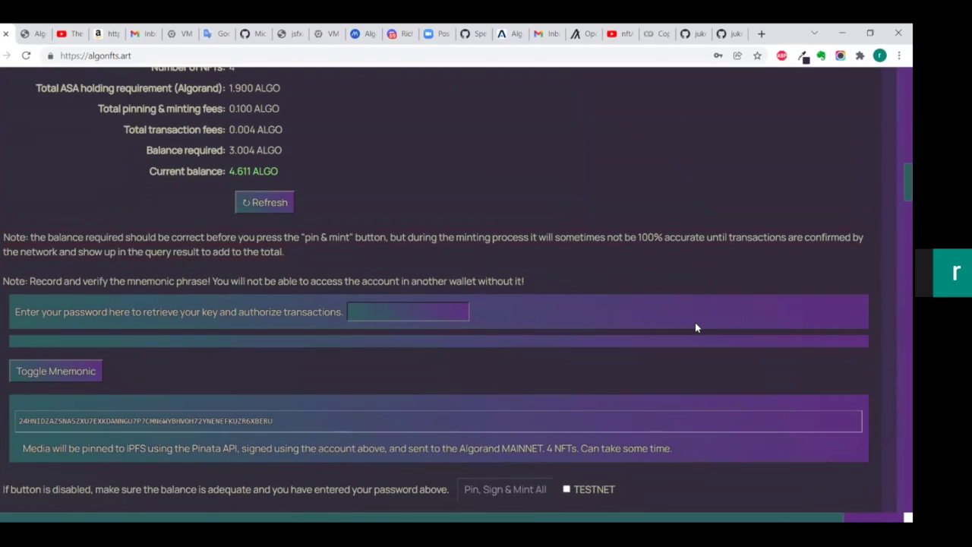
scroll(695, 327, "up", 15)
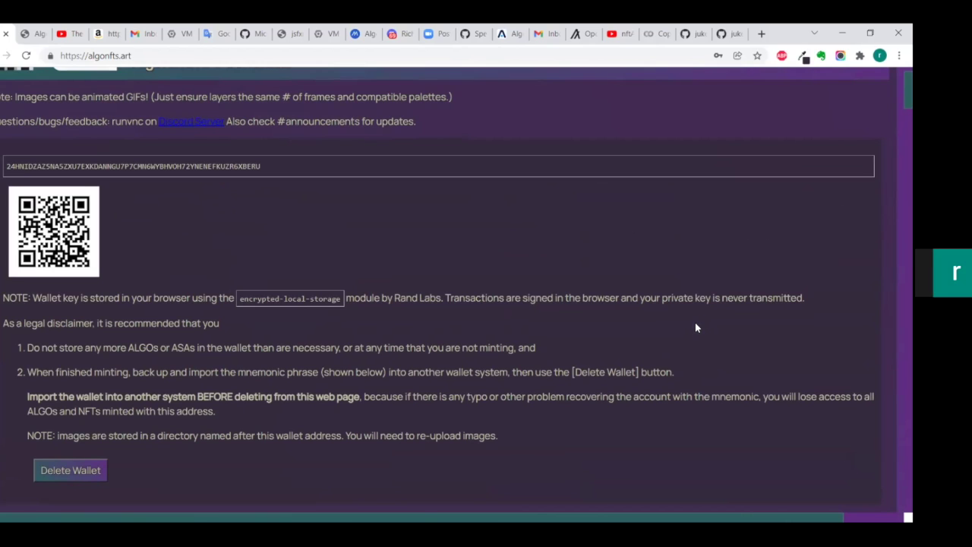
scroll(695, 327, "down", 5)
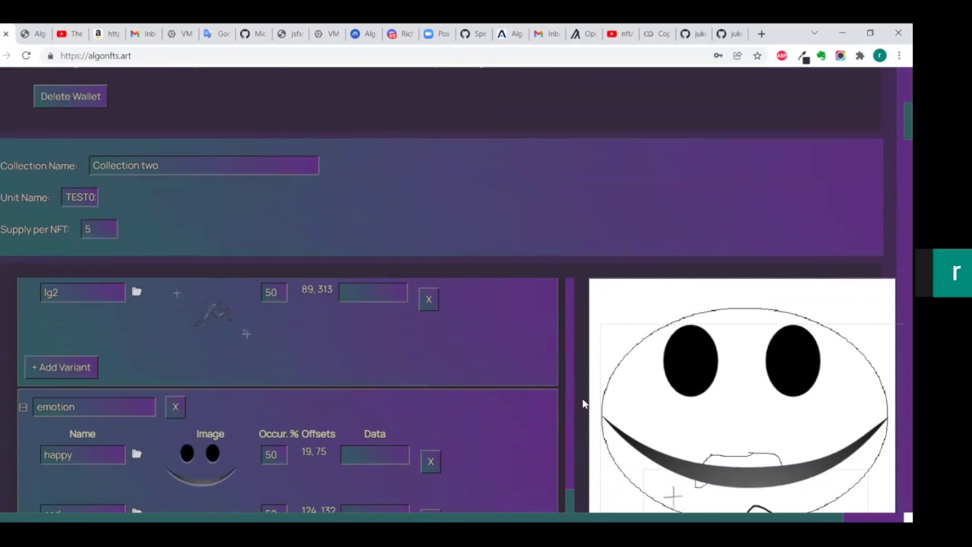
scroll(578, 408, "down", 10)
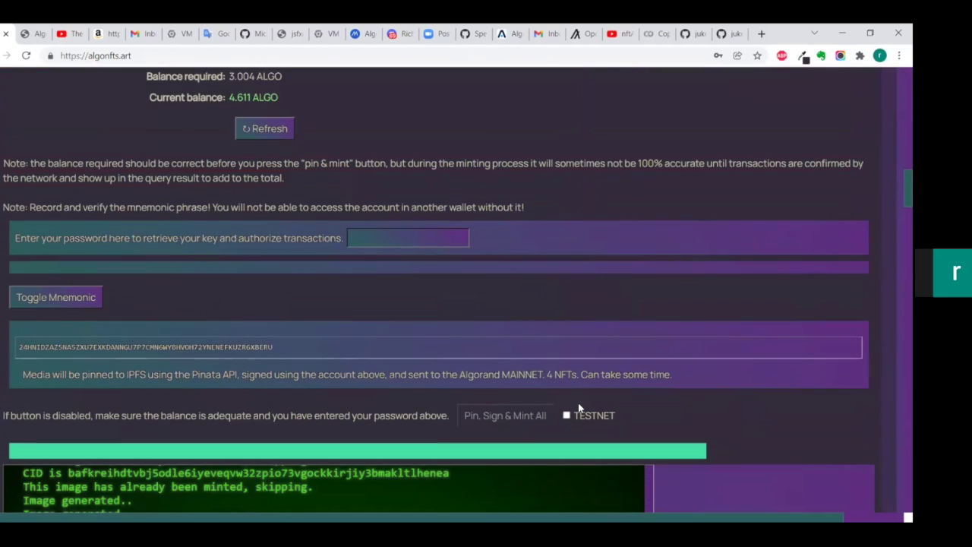
scroll(703, 433, "down", 5)
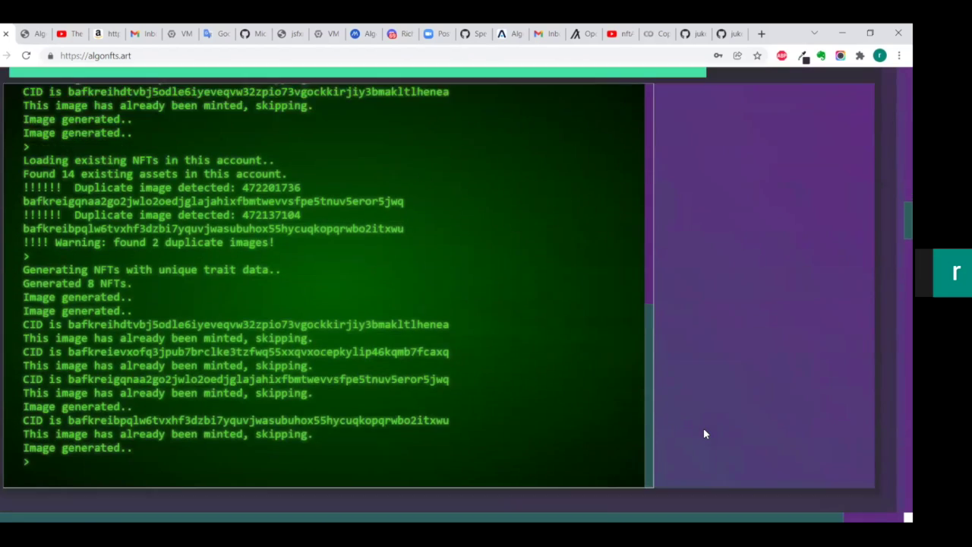
- Go back over the minting cost summary, the wallet disclaimer and the emotion trait variants beside the layer preview
scroll(703, 434, "up", 4)
scroll(704, 433, "up", 3)
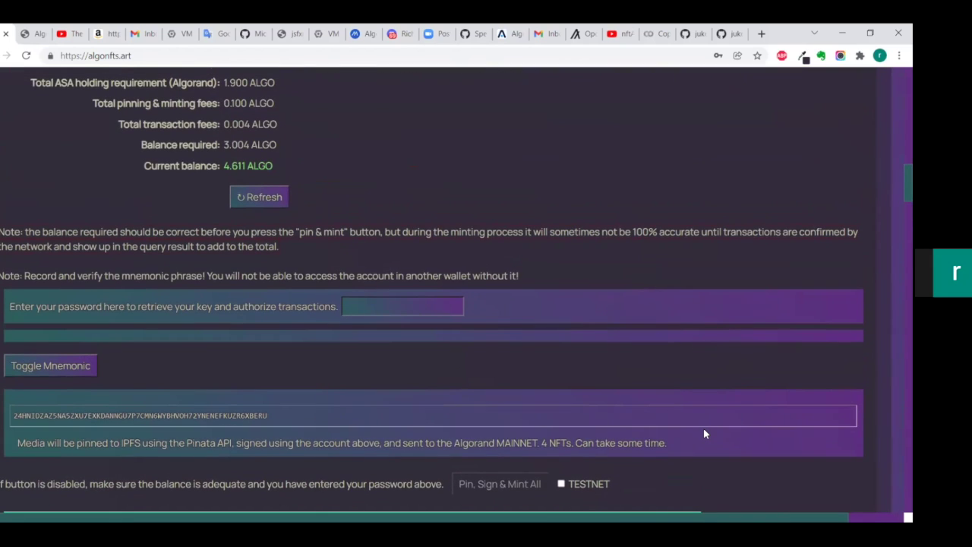
scroll(703, 434, "up", 8)
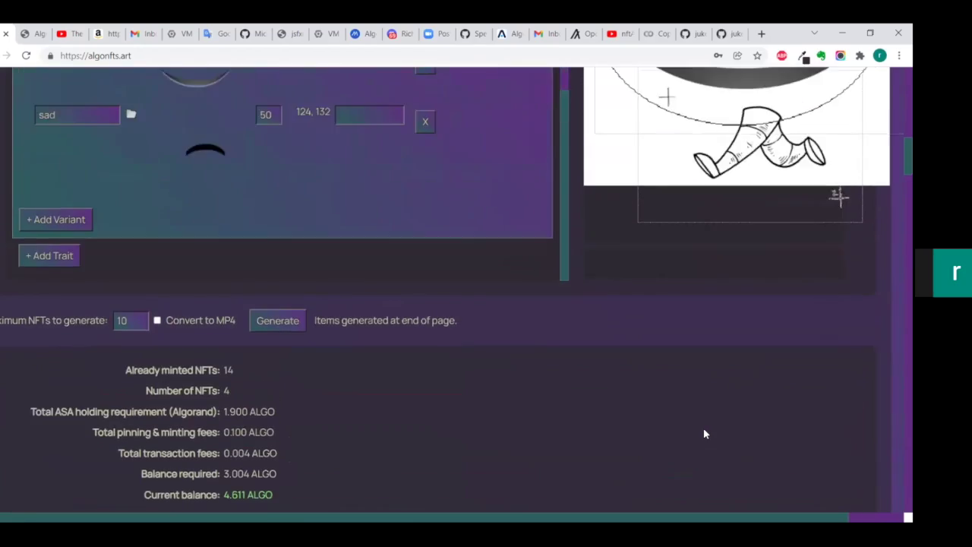
scroll(575, 406, "up", 10)
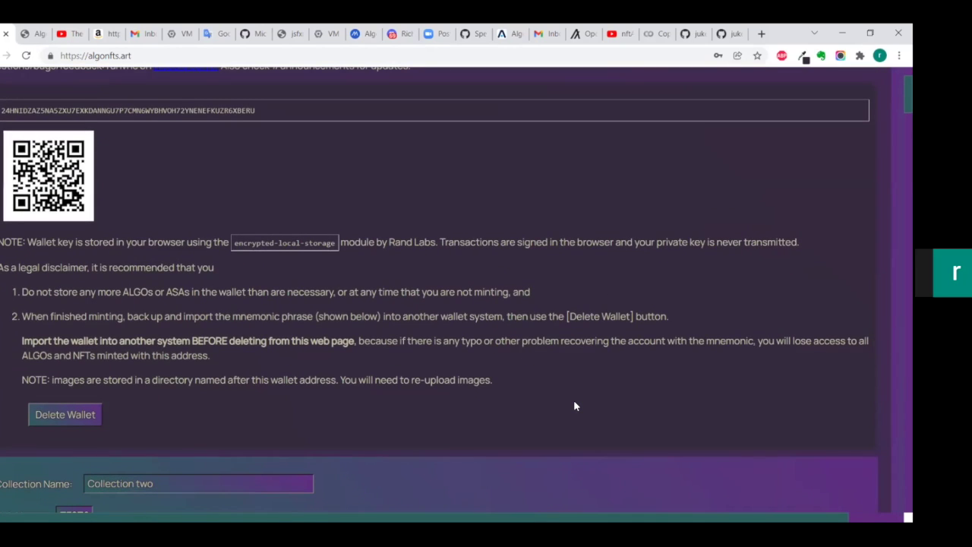
scroll(574, 406, "down", 6)
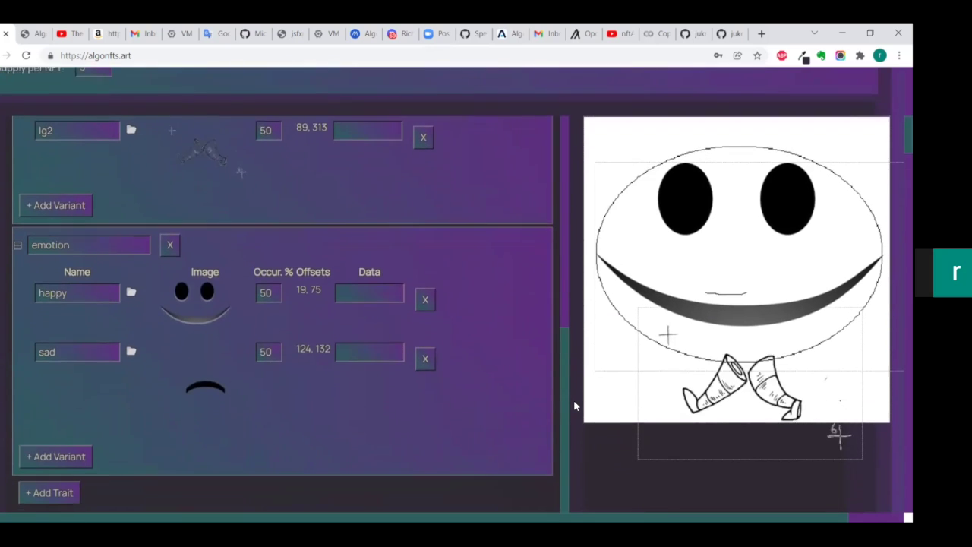
scroll(574, 406, "up", 2)
scroll(575, 407, "up", 5)
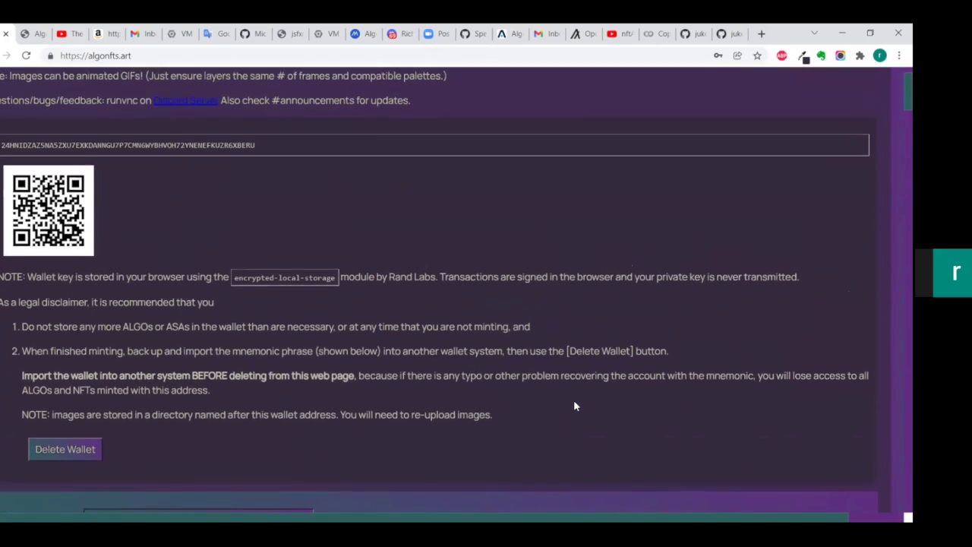
scroll(575, 406, "down", 5)
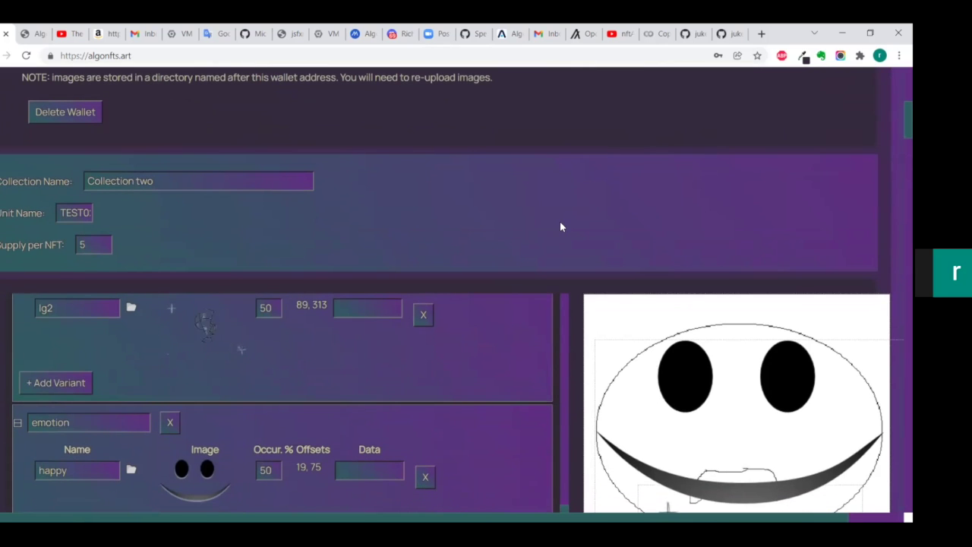
scroll(561, 226, "up", 5)
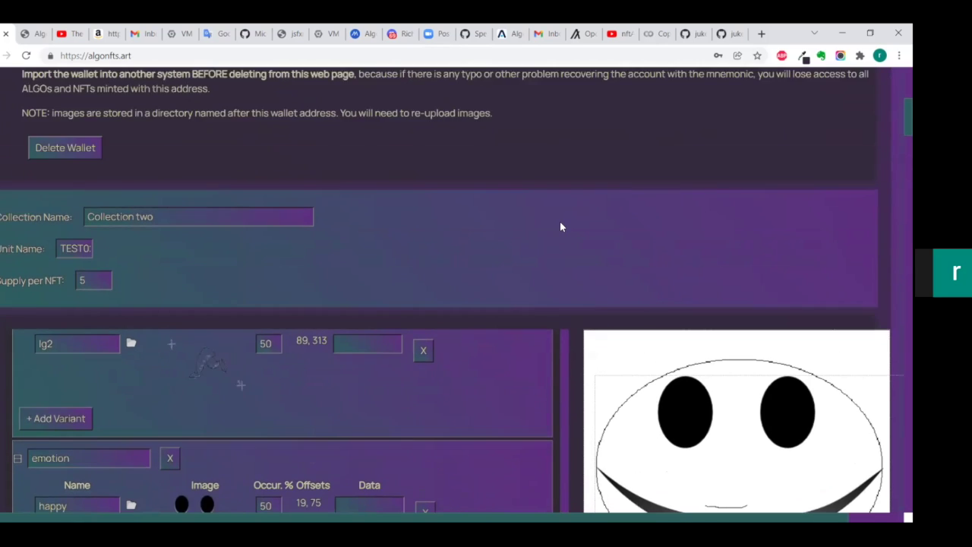
scroll(560, 226, "down", 6)
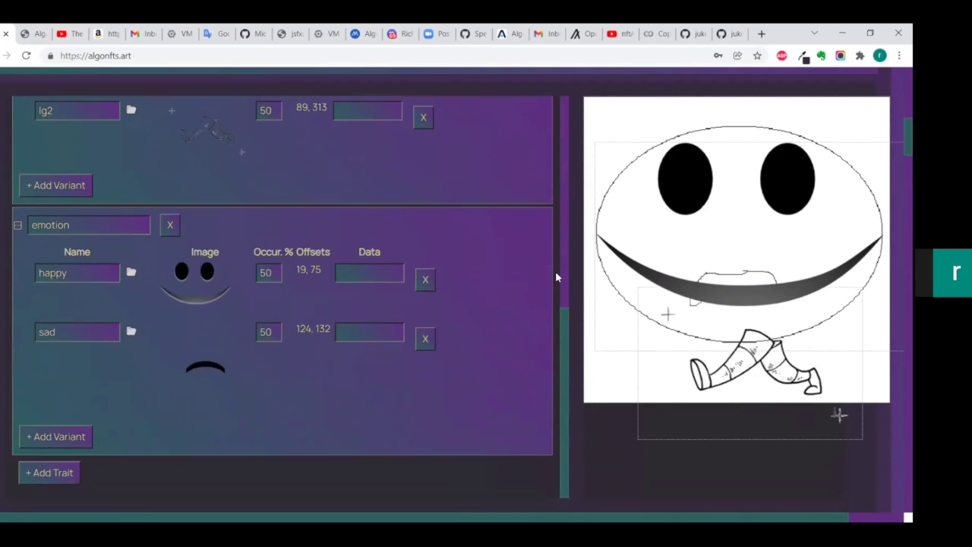
- Look over the wallet backup instructions, the bg trait and the Pin, Sign & Mint All section, ending at the page heading
scroll(540, 349, "up", 6)
scroll(541, 348, "up", 1)
scroll(539, 342, "down", 1)
scroll(539, 341, "up", 2)
scroll(541, 345, "down", 1)
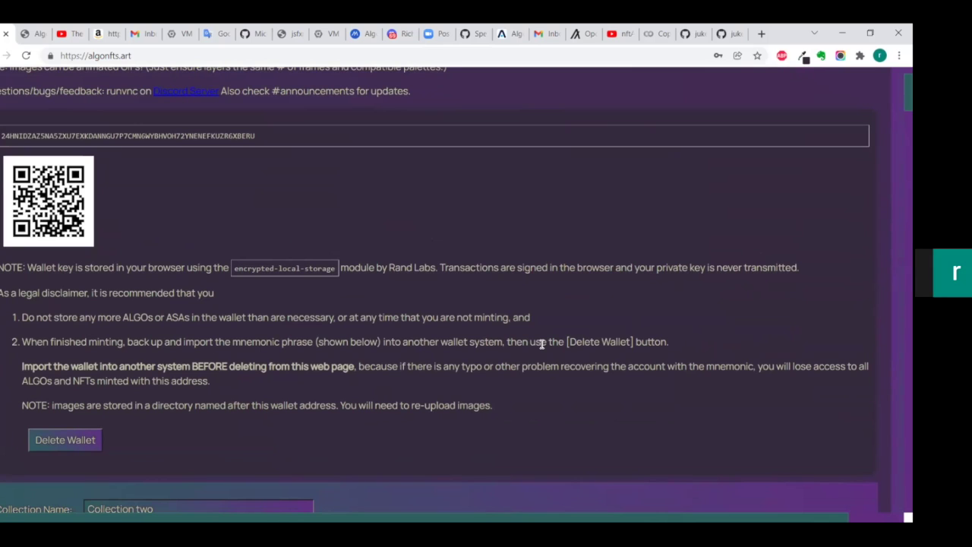
scroll(541, 343, "down", 5)
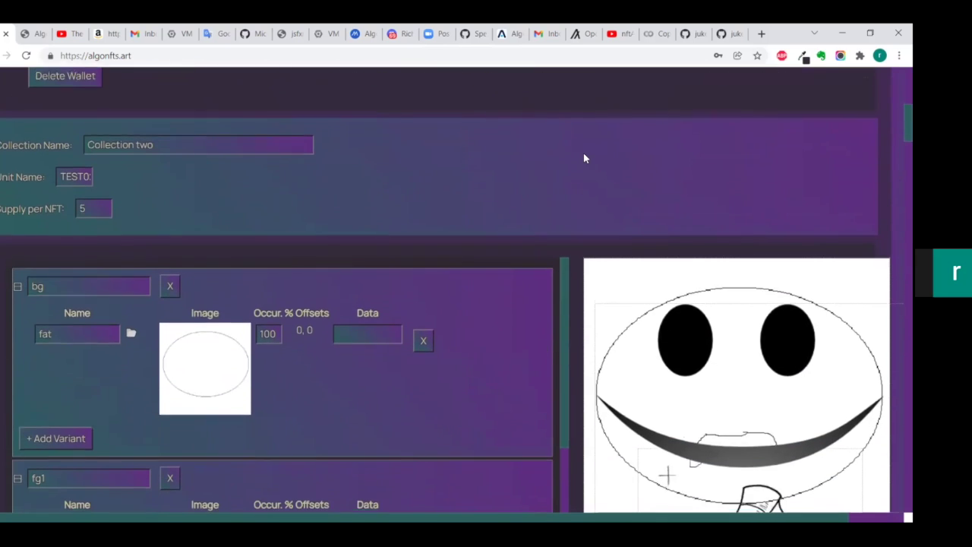
scroll(584, 154, "down", 3)
scroll(576, 291, "down", 10)
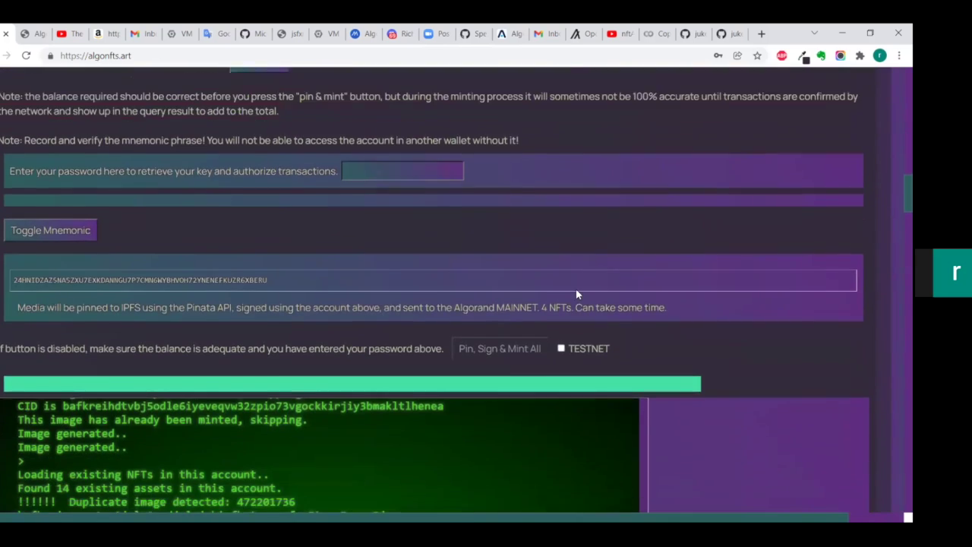
scroll(577, 295, "up", 8)
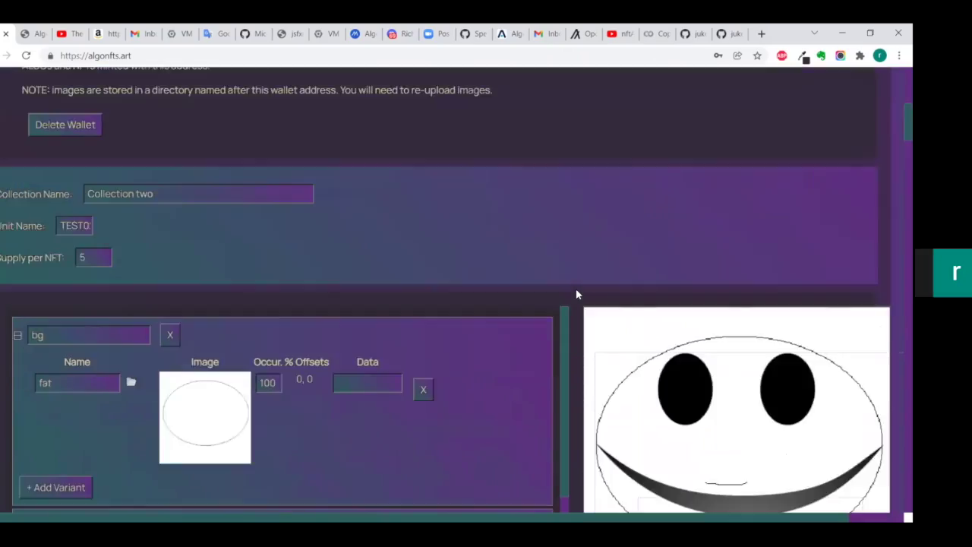
scroll(576, 294, "up", 5)
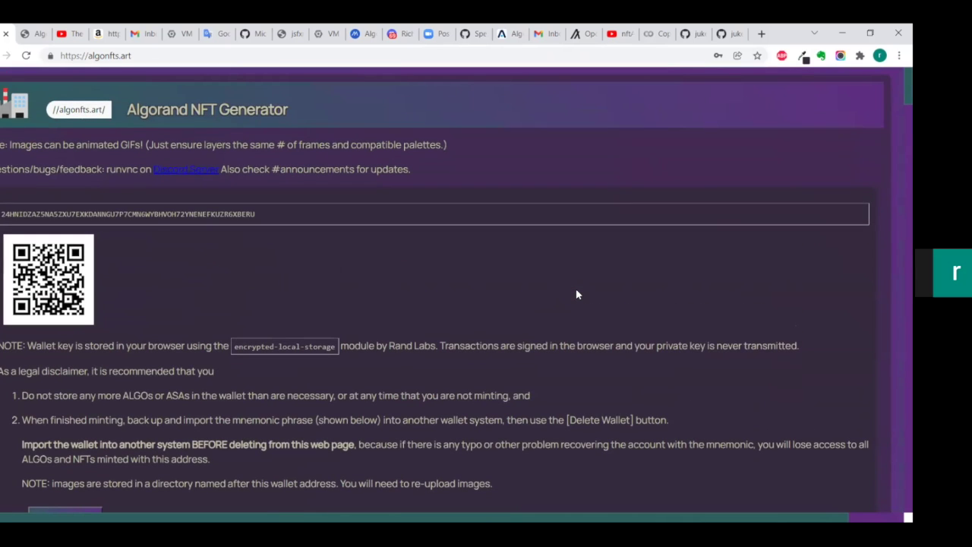
- Reread the wallet notes and examine the collection name, unit name and supply settings with the bg and fg1 traits
scroll(576, 295, "down", 2)
scroll(577, 293, "up", 1)
scroll(576, 290, "down", 5)
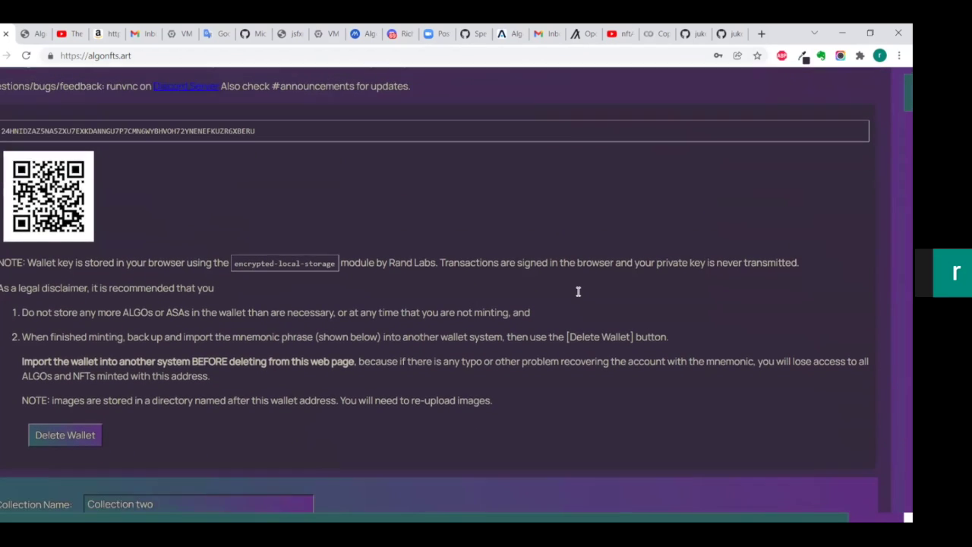
scroll(576, 295, "up", 1)
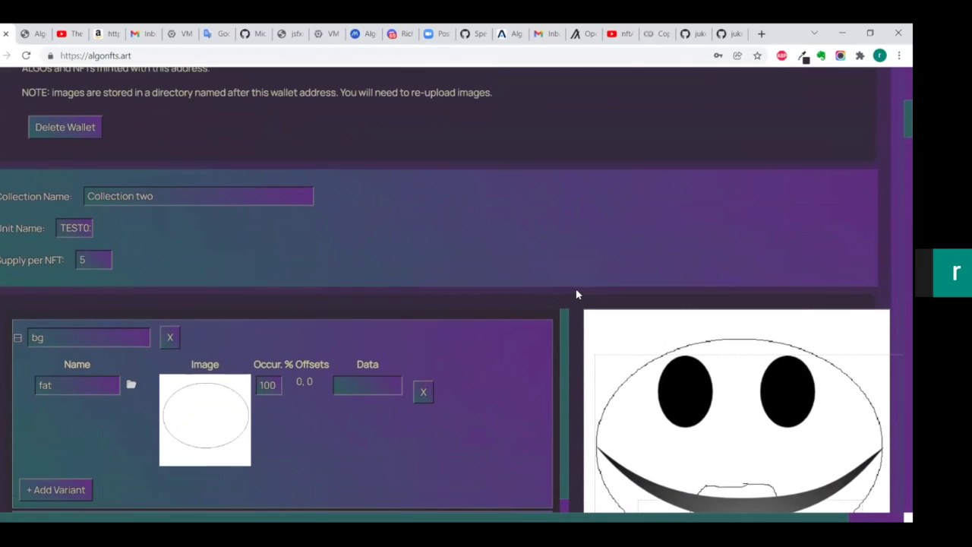
scroll(576, 295, "up", 1)
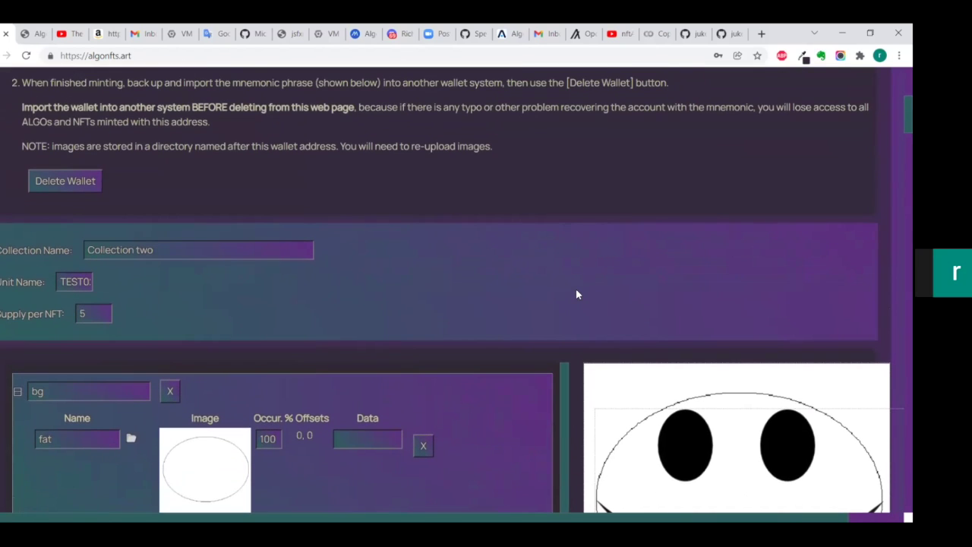
scroll(576, 294, "up", 1)
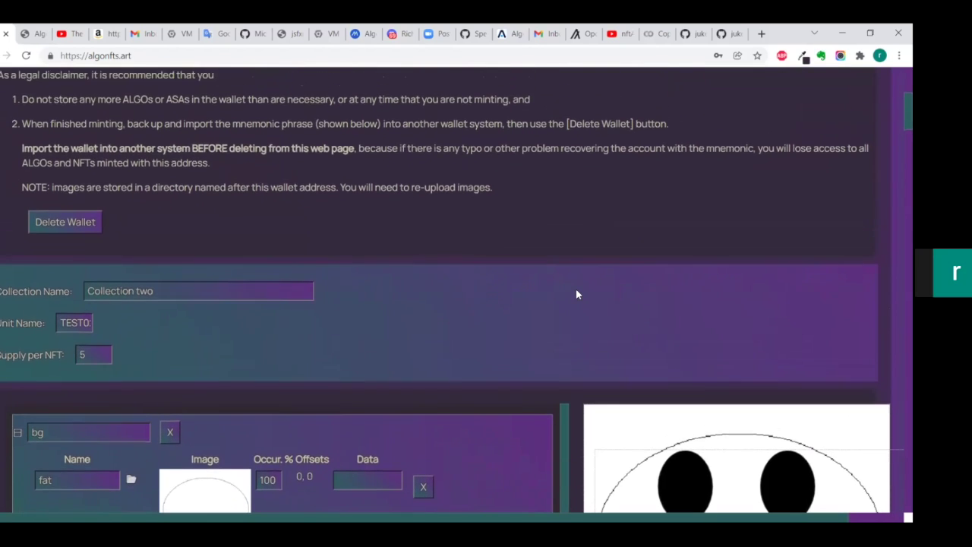
scroll(576, 294, "down", 3)
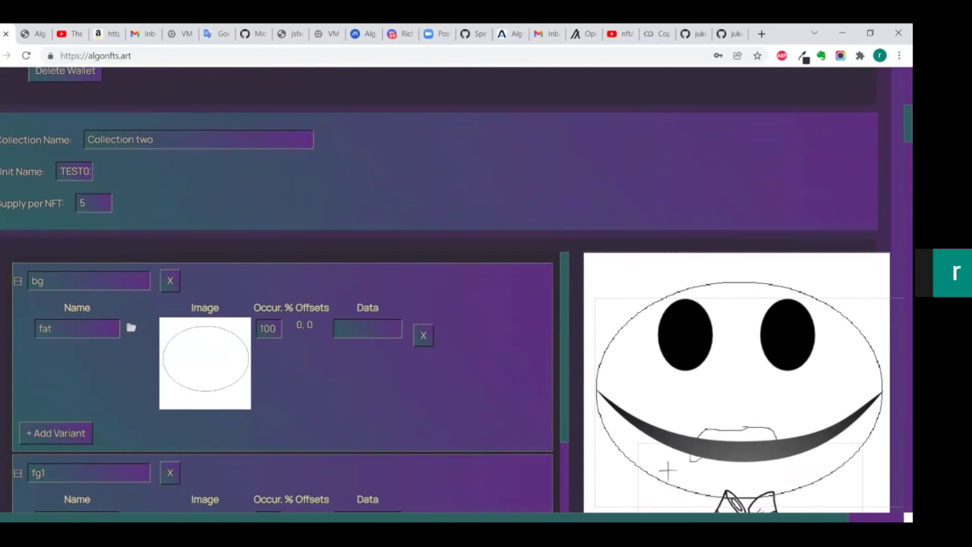
scroll(700, 179, "down", 3)
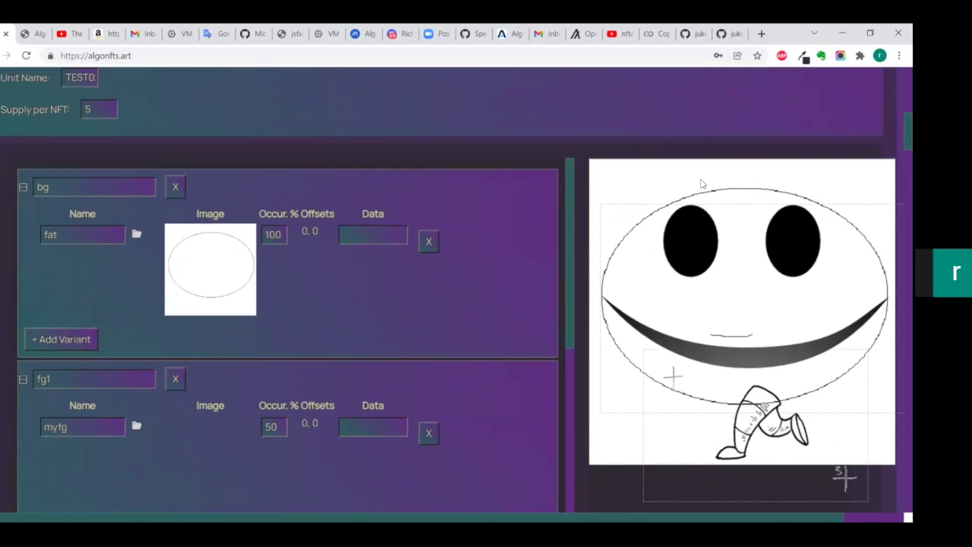
scroll(566, 452, "up", 3)
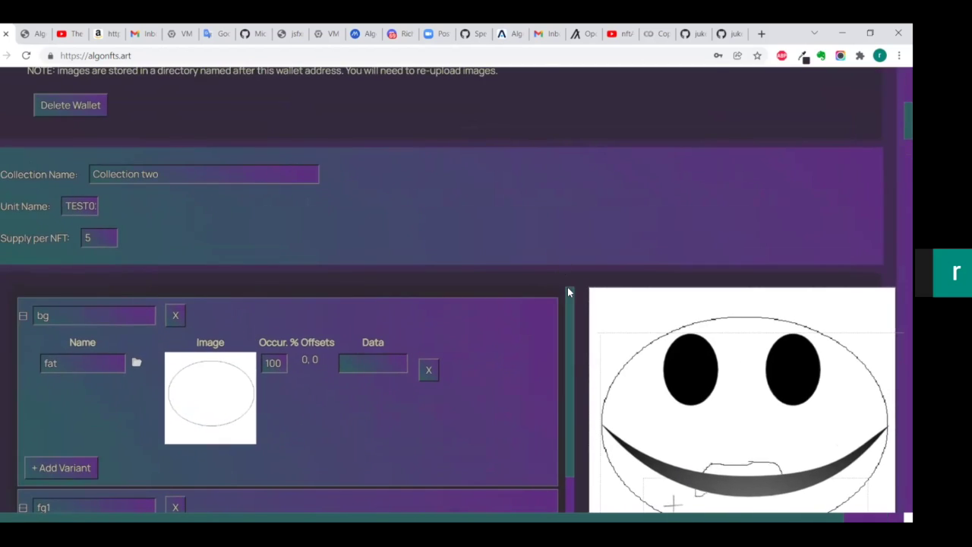
- Examine the bg, fg1 and mobile trait layers together with the NFT generation settings and the minting cost summary
scroll(562, 228, "down", 5)
scroll(561, 225, "down", 15)
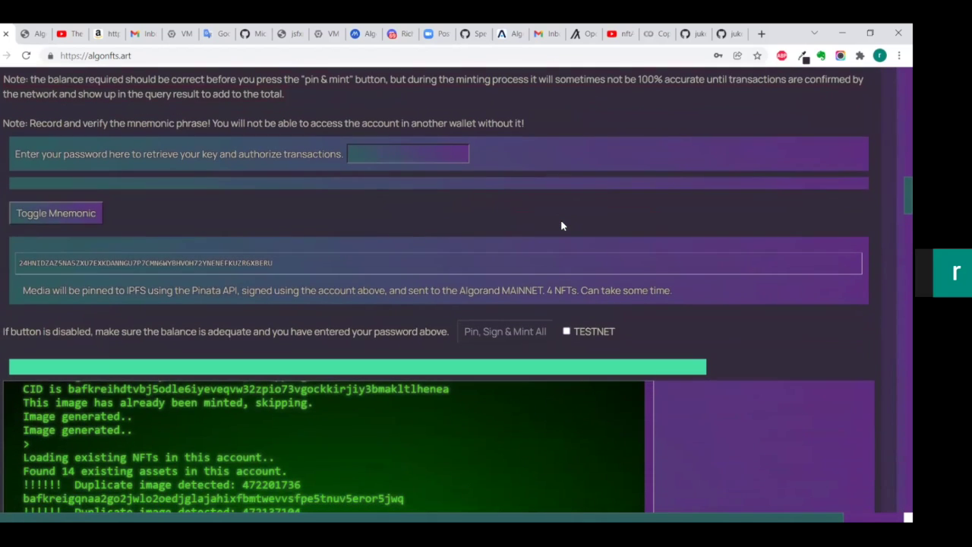
scroll(561, 226, "up", 15)
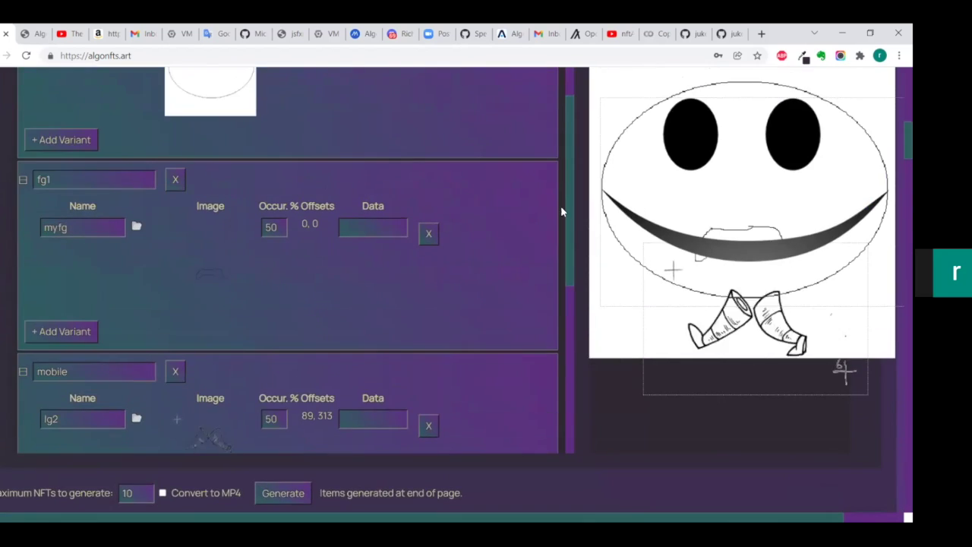
scroll(562, 211, "up", 3)
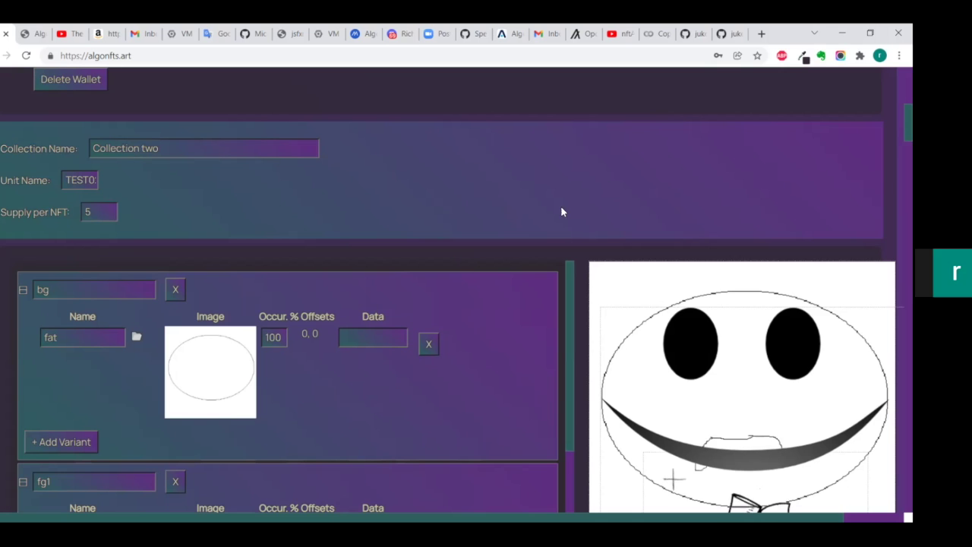
scroll(562, 212, "down", 8)
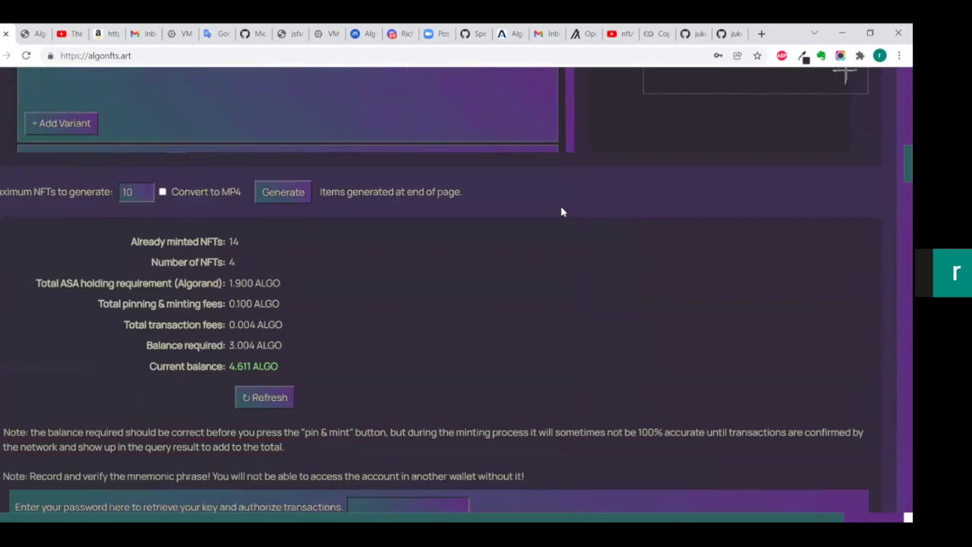
scroll(561, 227, "up", 3)
scroll(556, 345, "up", 3)
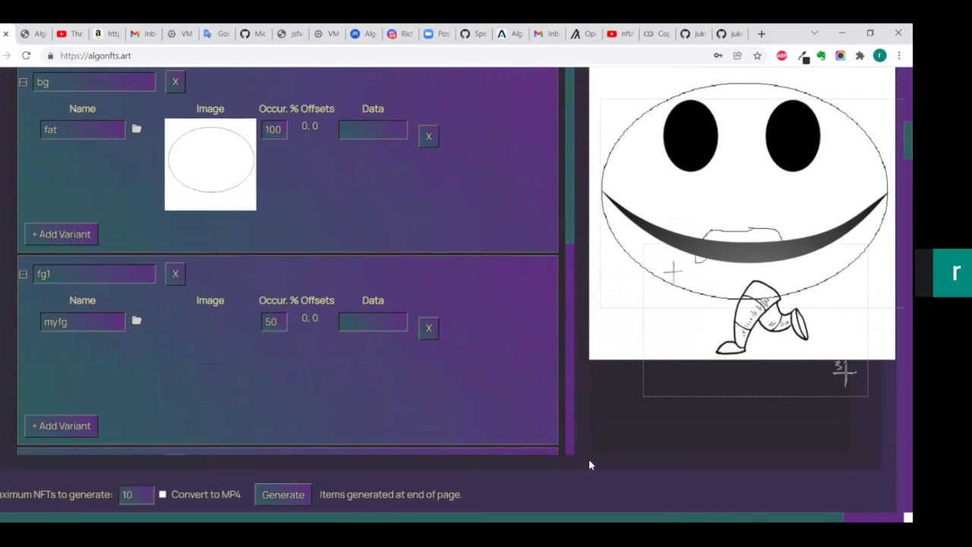
scroll(588, 464, "down", 2)
scroll(589, 460, "down", 3)
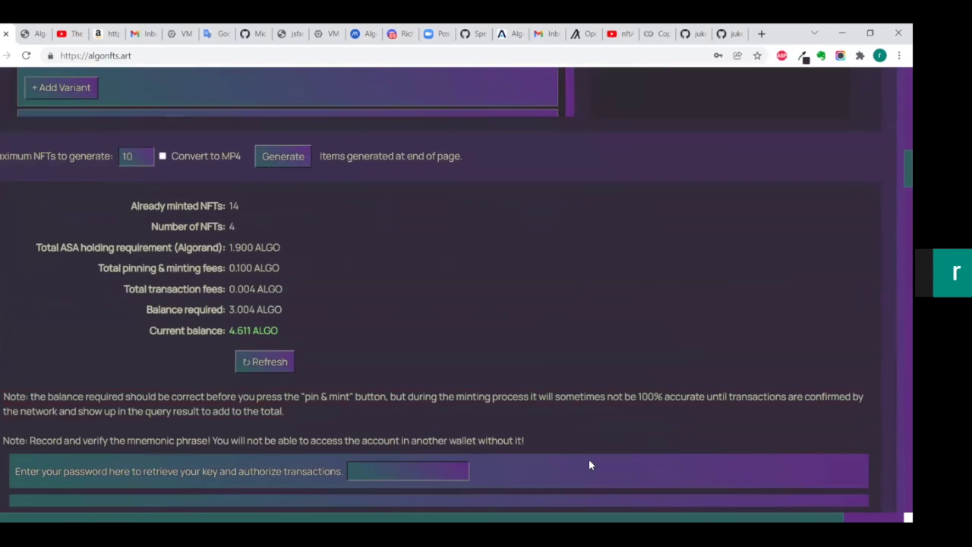
scroll(589, 460, "up", 15)
scroll(572, 403, "down", 2)
scroll(572, 409, "down", 3)
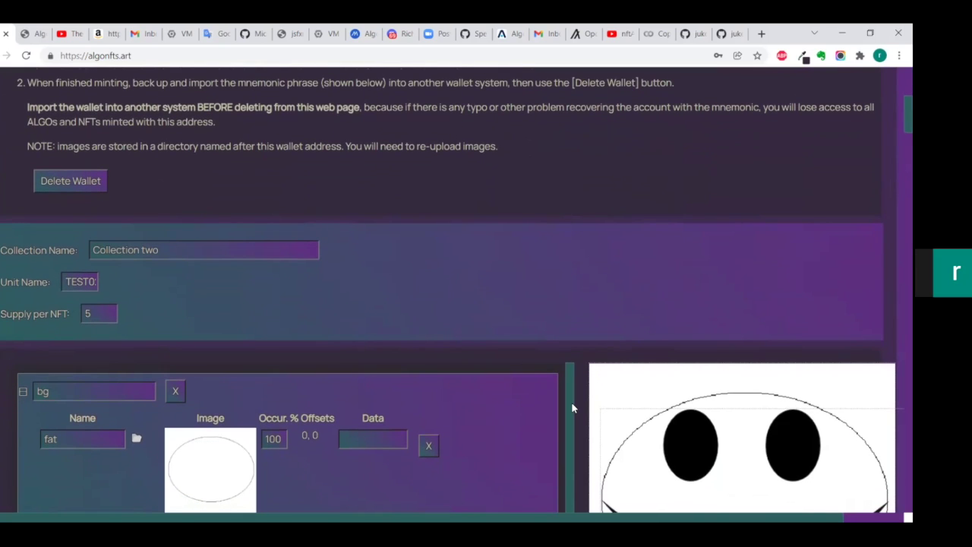
scroll(581, 284, "down", 7)
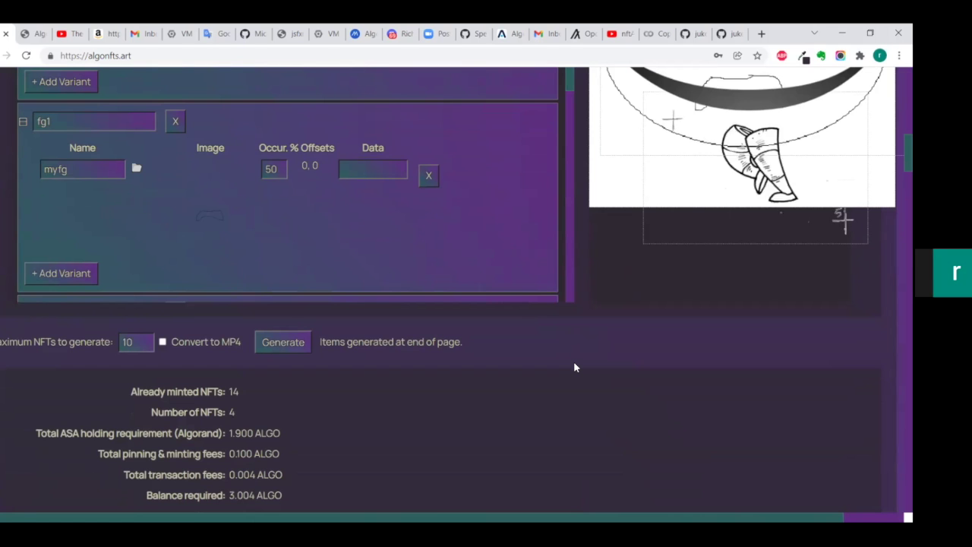
- Look over the bg and fg1 traits beside the layer preview, together with the collection name, unit name and supply settings
scroll(573, 361, "up", 3)
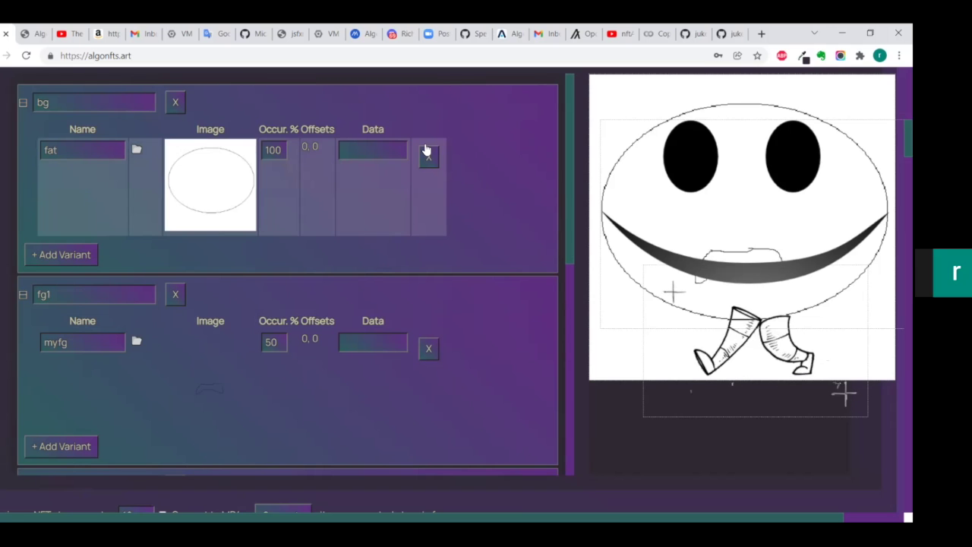
scroll(582, 439, "down", 20)
scroll(709, 296, "up", 20)
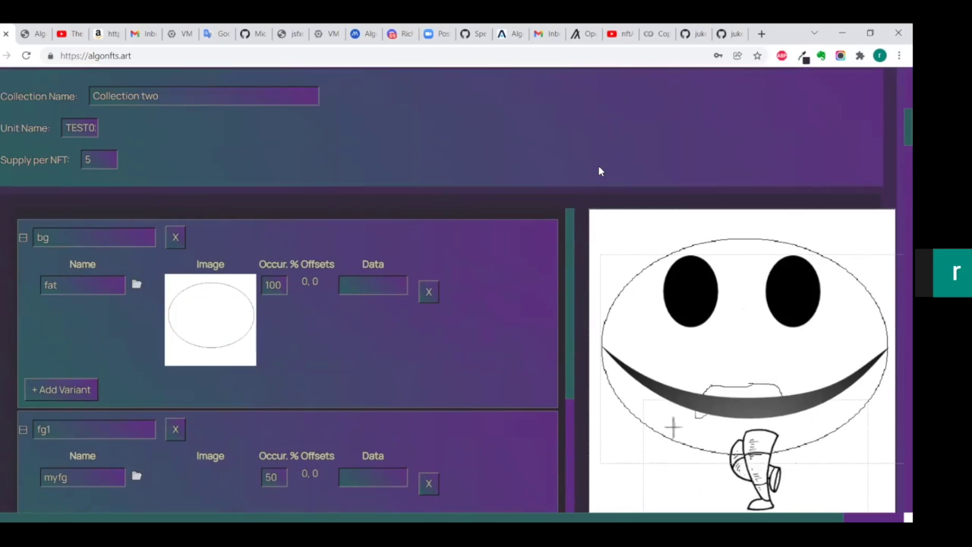
scroll(598, 171, "down", 2)
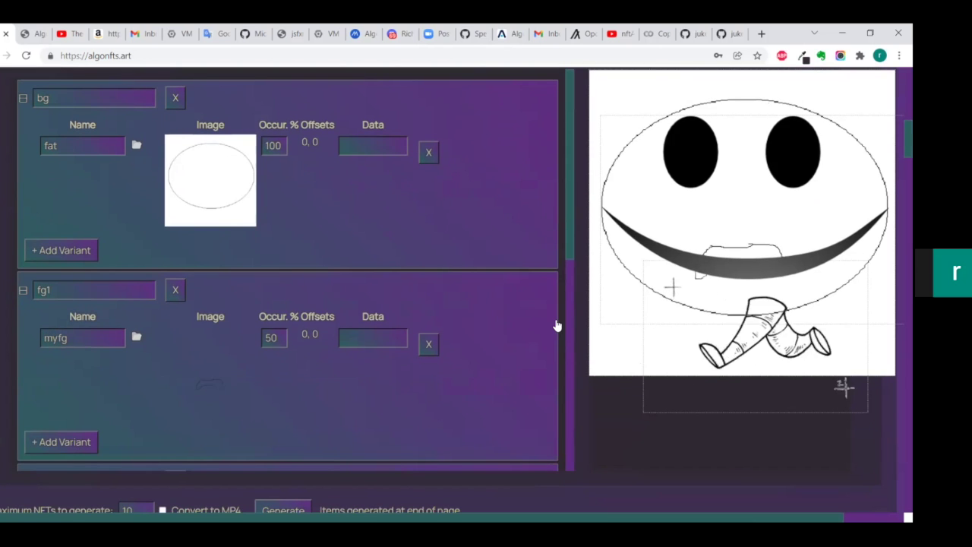
scroll(557, 325, "down", 2)
scroll(557, 325, "down", 1)
scroll(556, 325, "up", 3)
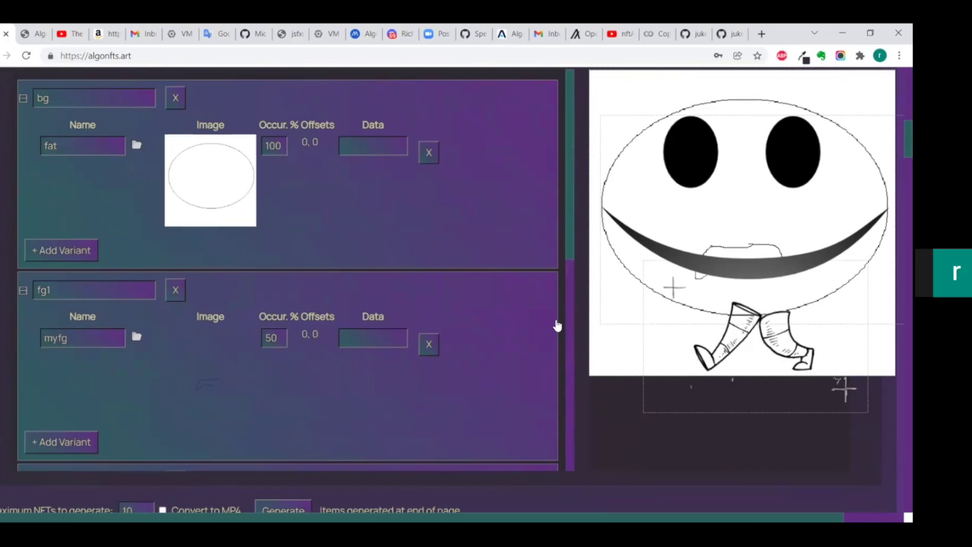
scroll(576, 318, "up", 2)
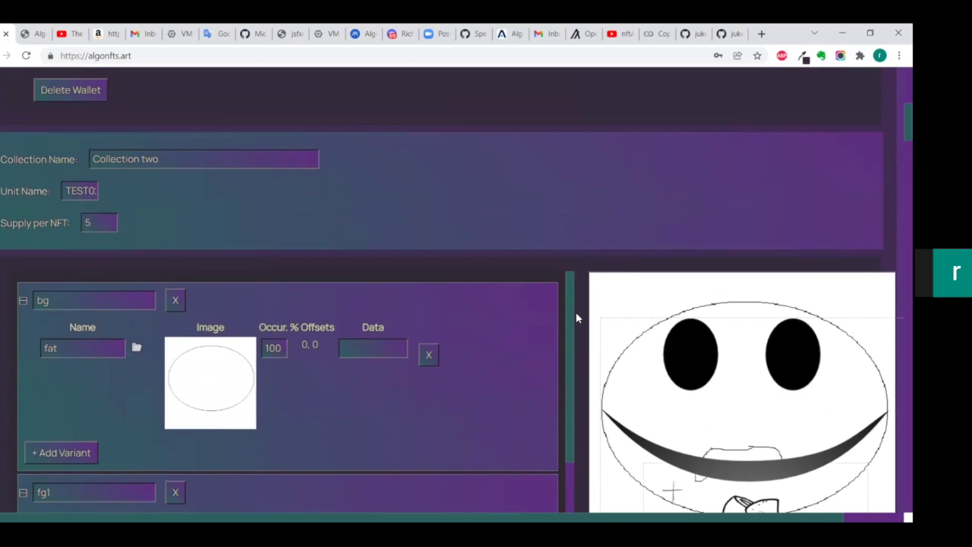
- Go back and forth between the collection settings, the first trait layers, the NFT generation settings and the minting cost summary
scroll(576, 318, "down", 3)
scroll(576, 317, "up", 2)
scroll(576, 317, "down", 3)
scroll(576, 318, "up", 2)
scroll(577, 318, "down", 3)
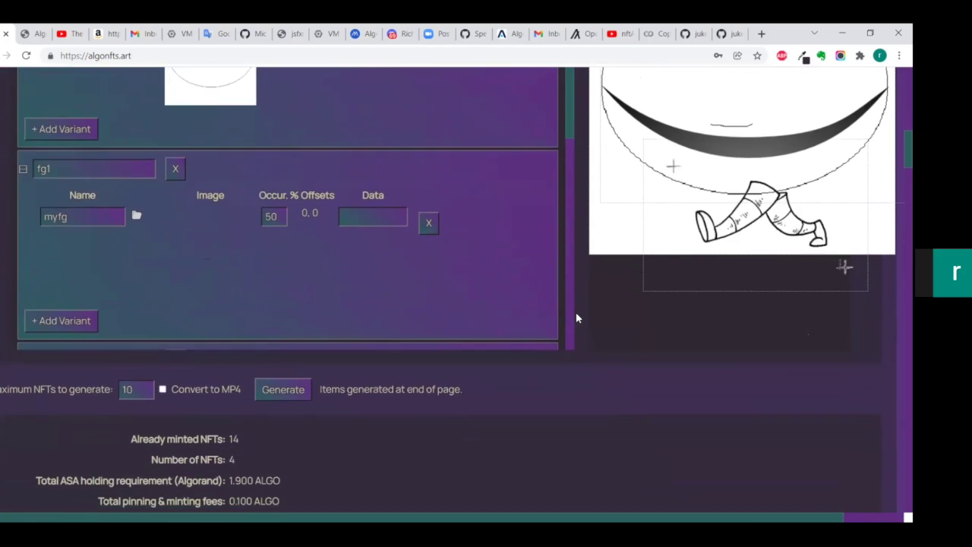
scroll(576, 317, "down", 1)
scroll(576, 317, "up", 8)
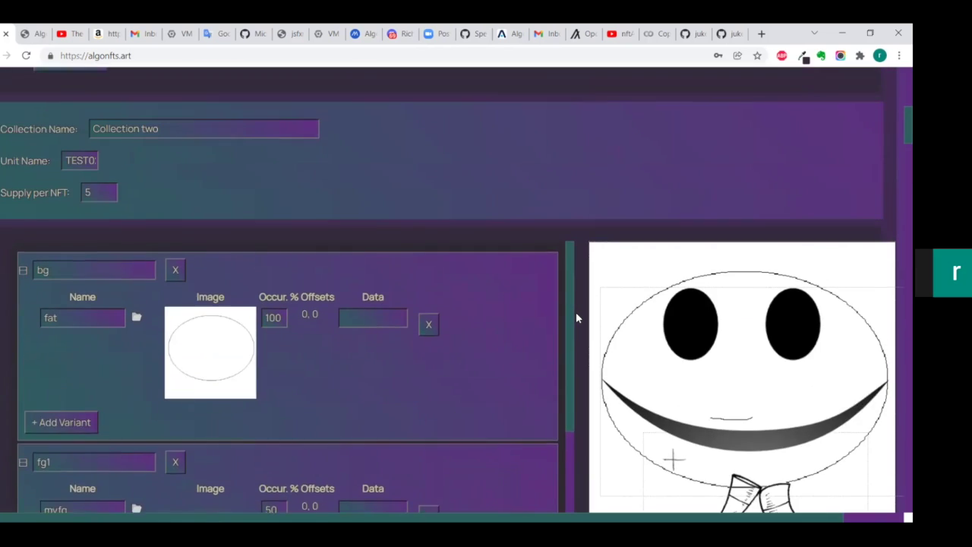
scroll(576, 317, "down", 8)
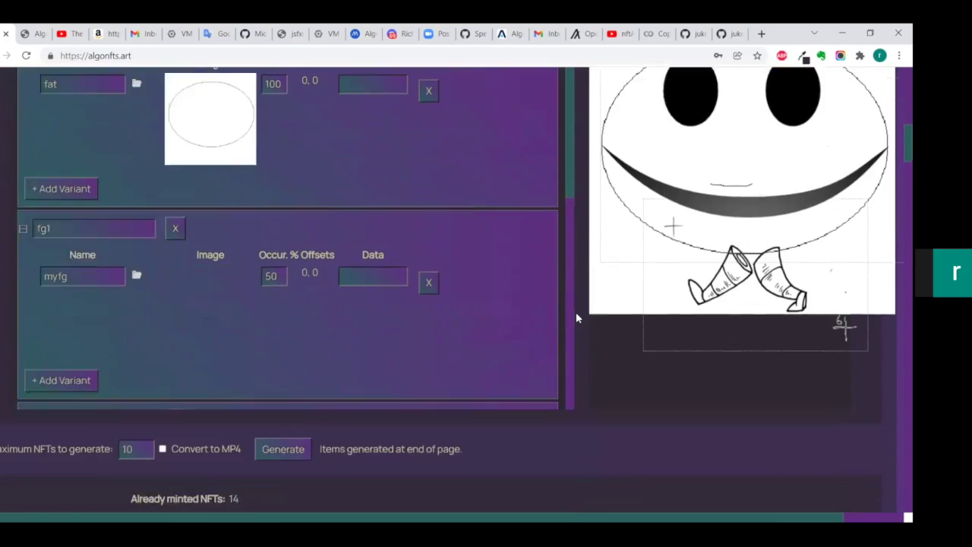
scroll(576, 318, "up", 5)
scroll(577, 243, "up", 2)
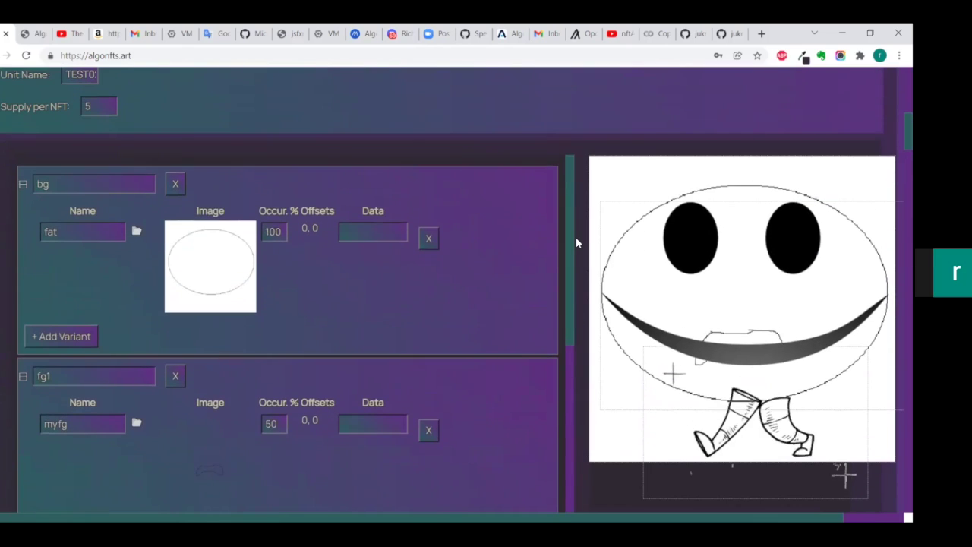
- Examine the occurrence percentages and offsets of the bg and fg1 variants against the combined layer preview
scroll(576, 243, "down", 2)
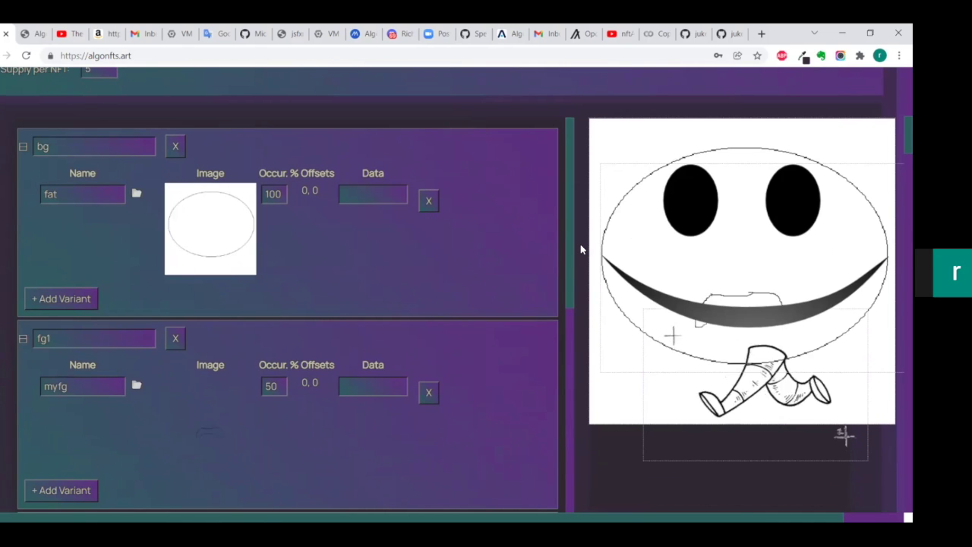
scroll(580, 249, "down", 1)
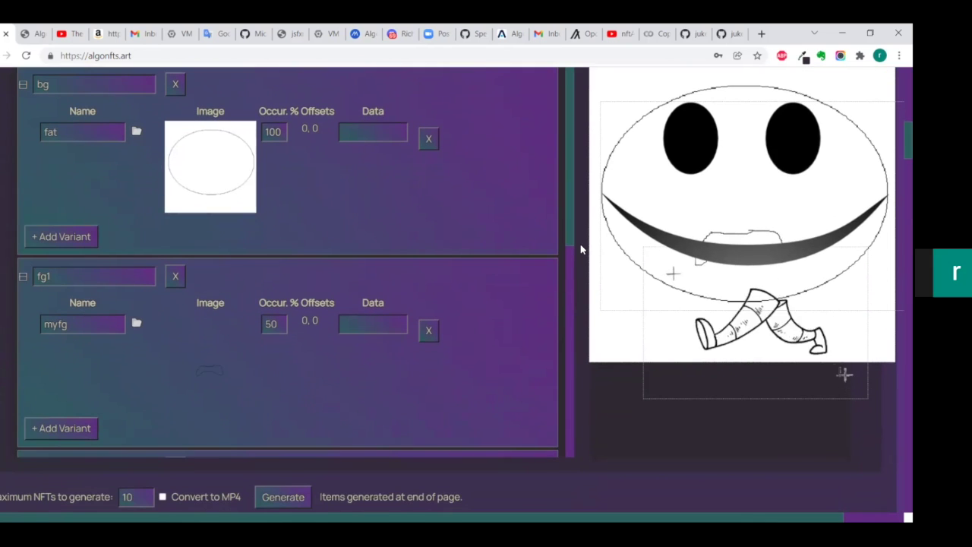
scroll(580, 249, "up", 2)
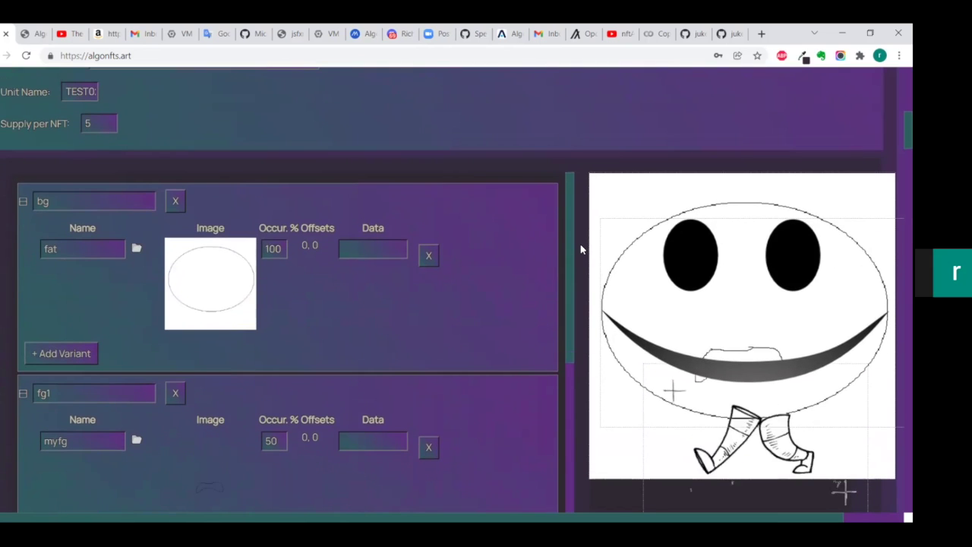
scroll(580, 249, "down", 5)
scroll(580, 249, "up", 2)
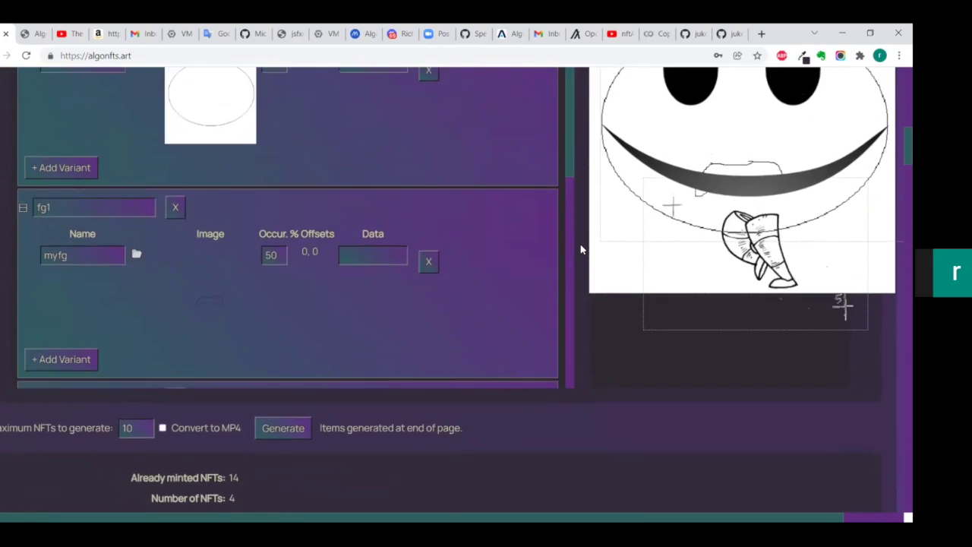
scroll(580, 249, "up", 3)
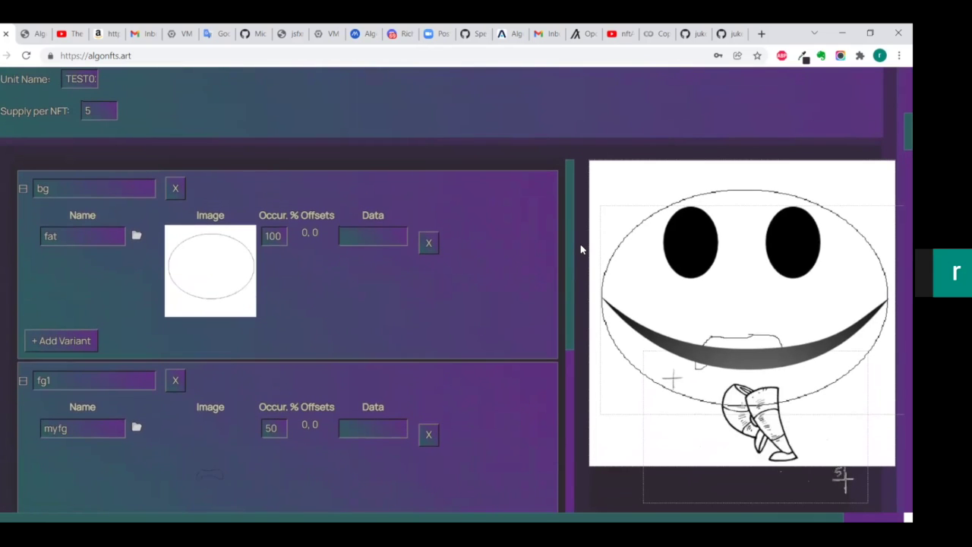
scroll(580, 249, "down", 2)
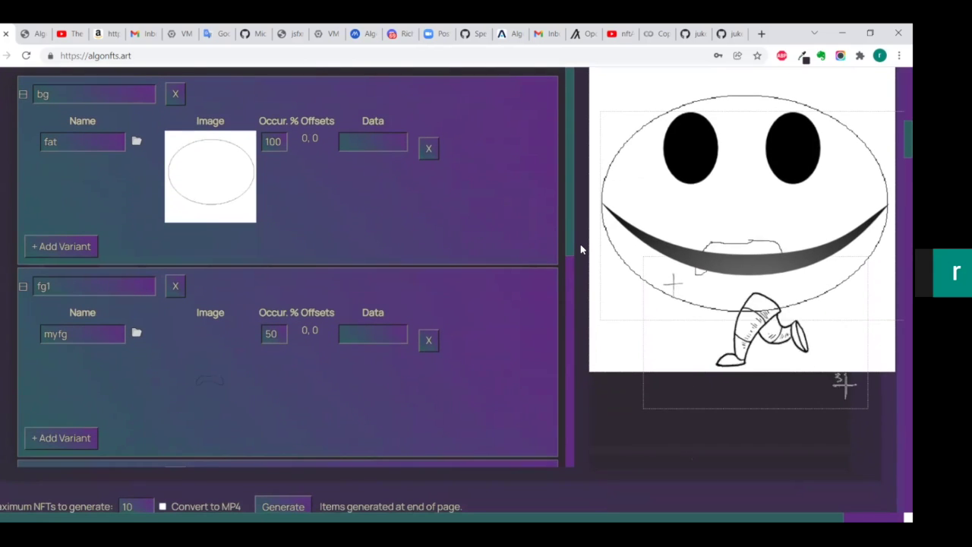
scroll(580, 249, "up", 1)
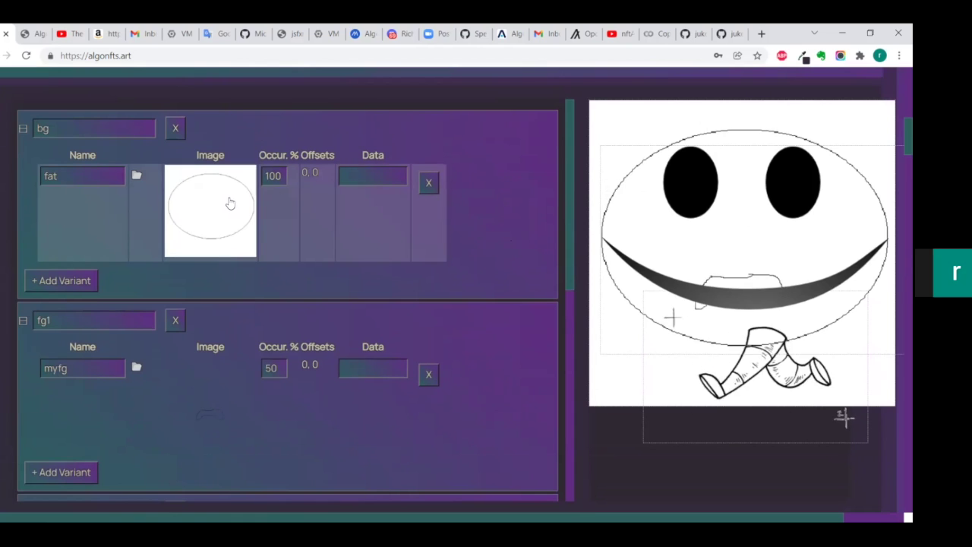
scroll(577, 291, "down", 2)
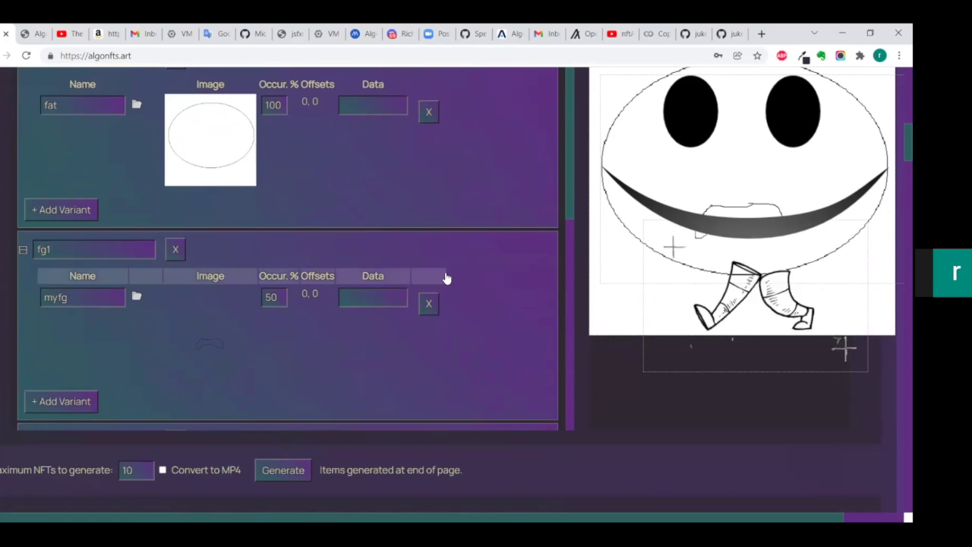
- Examine the happy and sad variants of the emotion trait and the lg2 variant of the mobile trait, ending at the bg trait
scroll(446, 275, "down", 6)
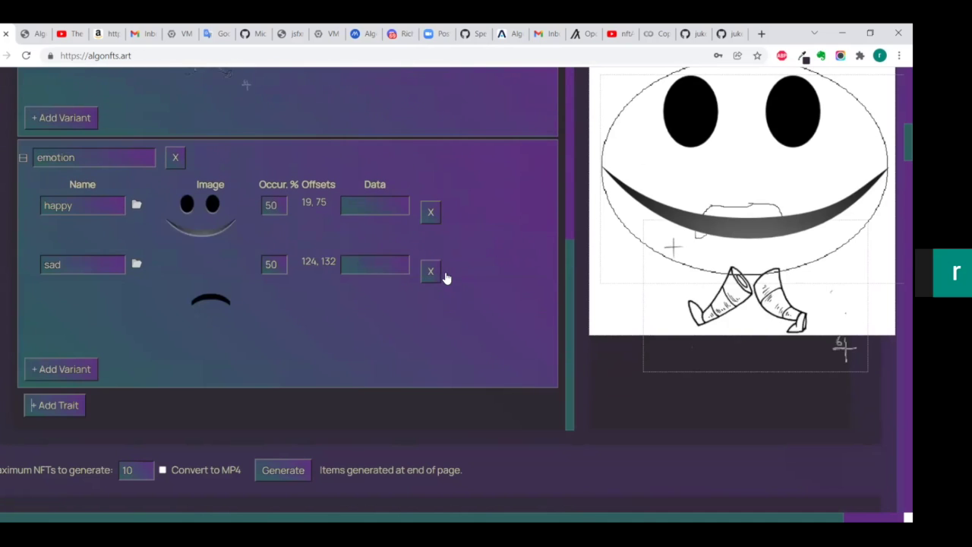
scroll(585, 263, "up", 2)
scroll(494, 311, "up", 5)
scroll(572, 190, "down", 2)
scroll(488, 354, "down", 7)
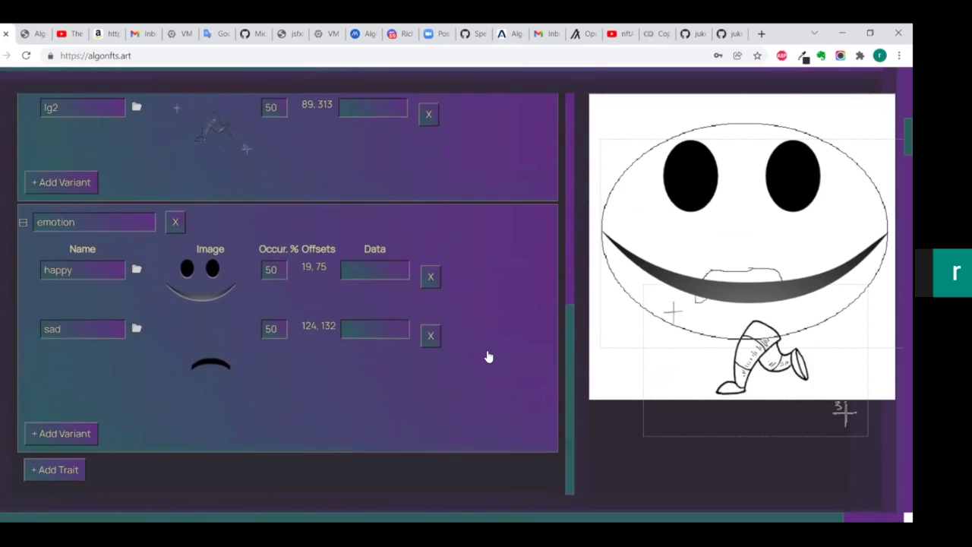
scroll(488, 356, "up", 2)
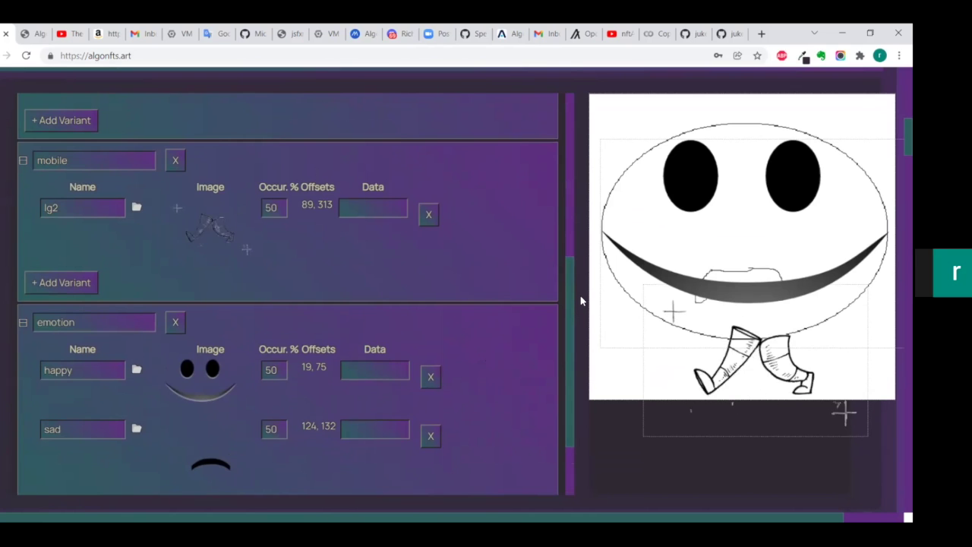
scroll(580, 300, "down", 2)
scroll(580, 301, "up", 4)
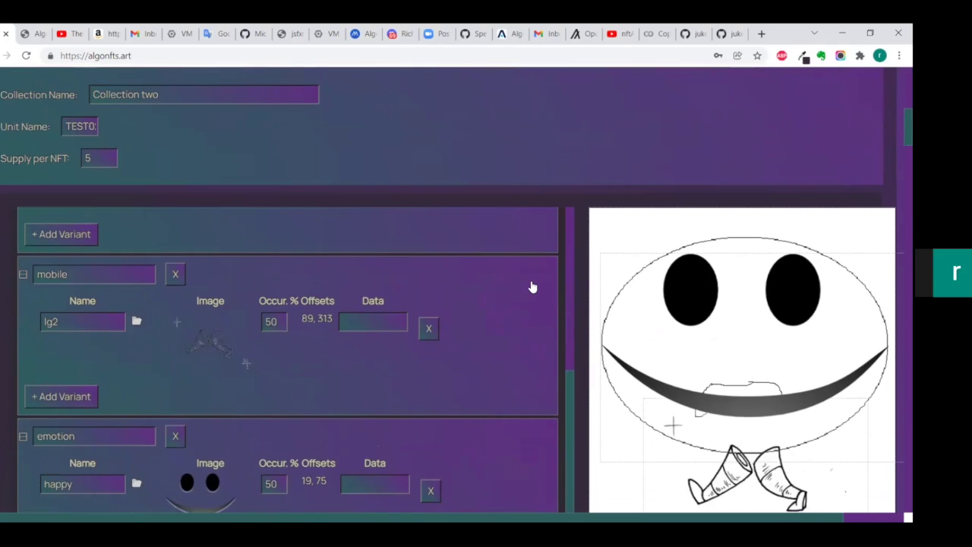
scroll(532, 285, "up", 5)
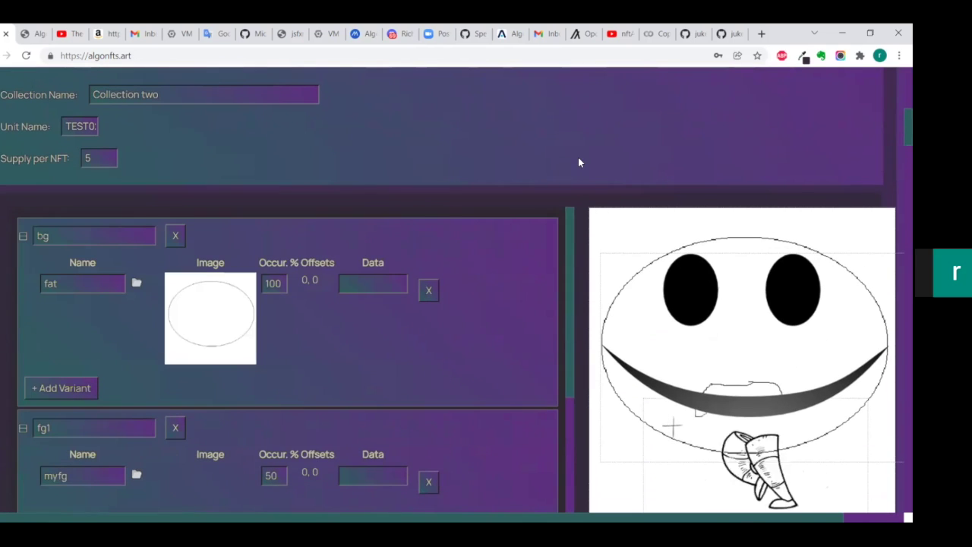
- Review the trait layers in order from bg through fg1 and mobile to emotion, including a look at the minting cost summary
scroll(578, 157, "down", 4)
scroll(580, 233, "up", 3)
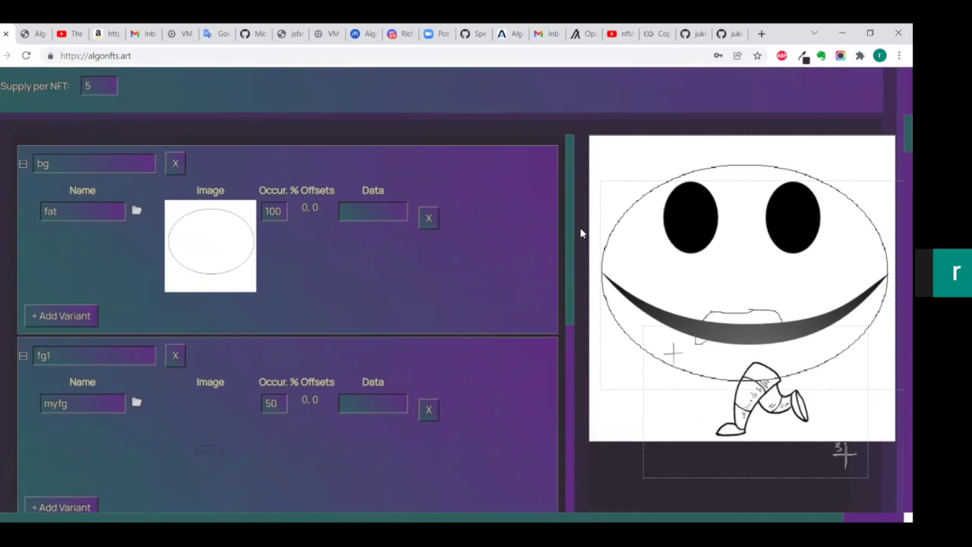
scroll(580, 233, "down", 1)
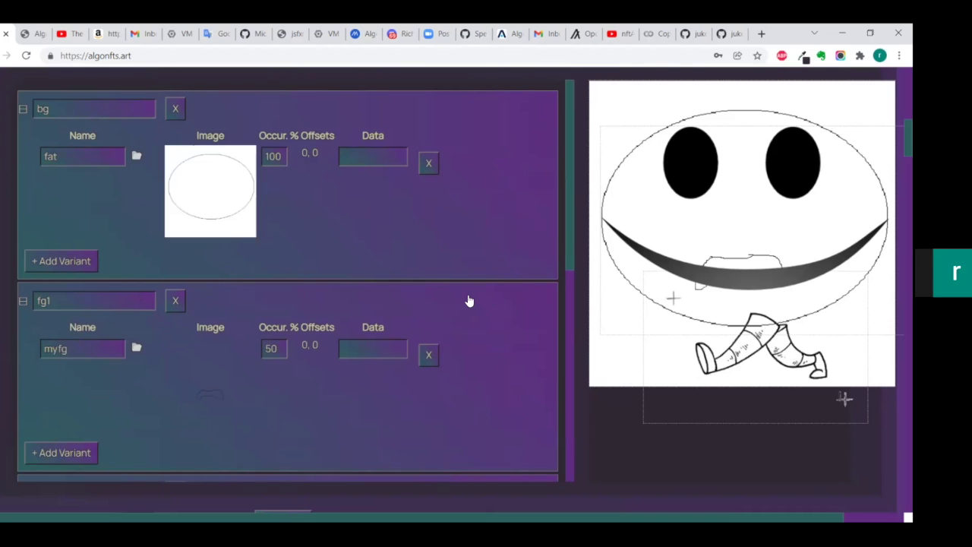
scroll(468, 301, "down", 4)
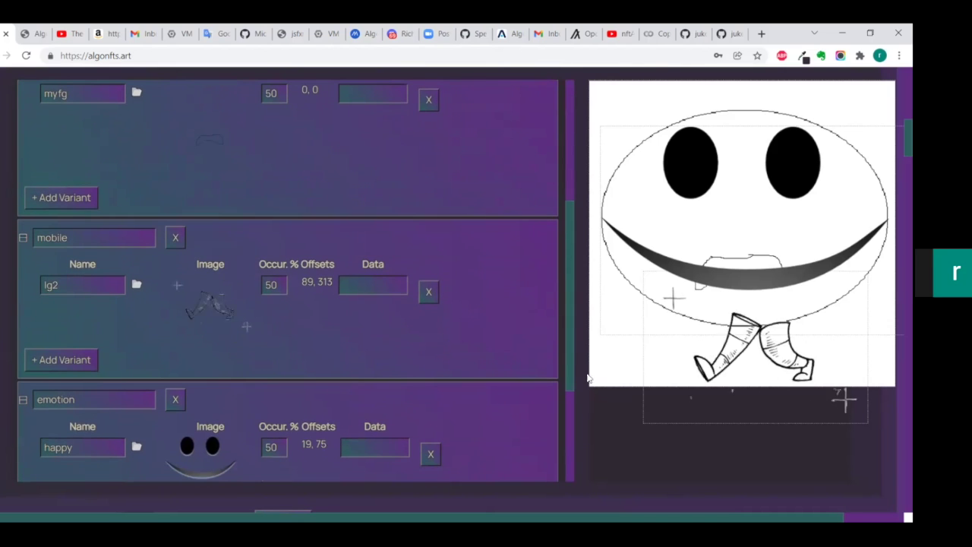
scroll(584, 414, "down", 4)
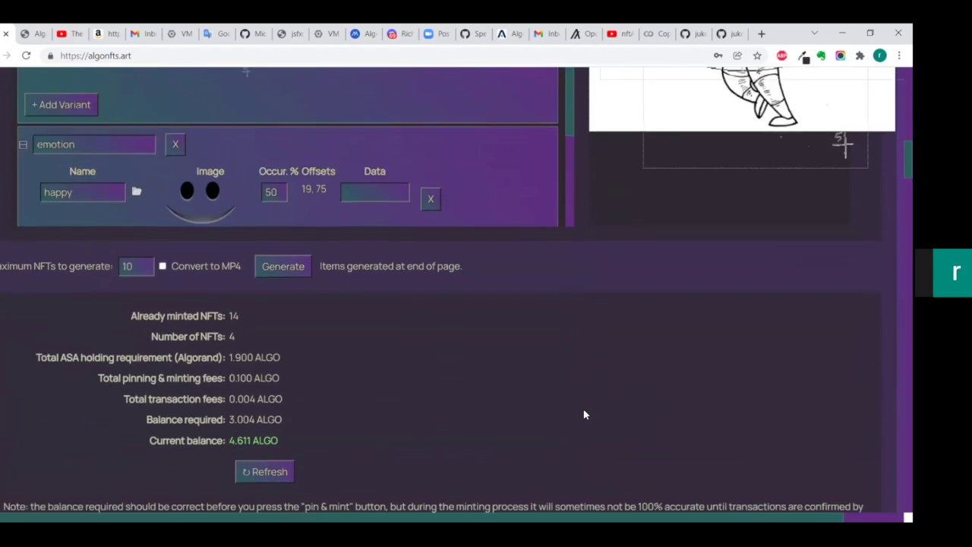
scroll(581, 413, "up", 6)
scroll(585, 164, "down", 2)
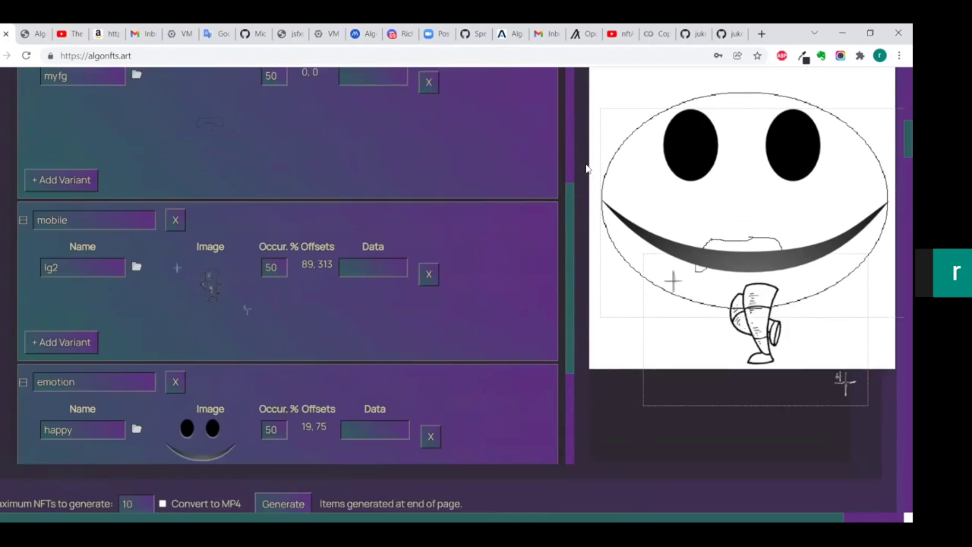
scroll(524, 275, "down", 2)
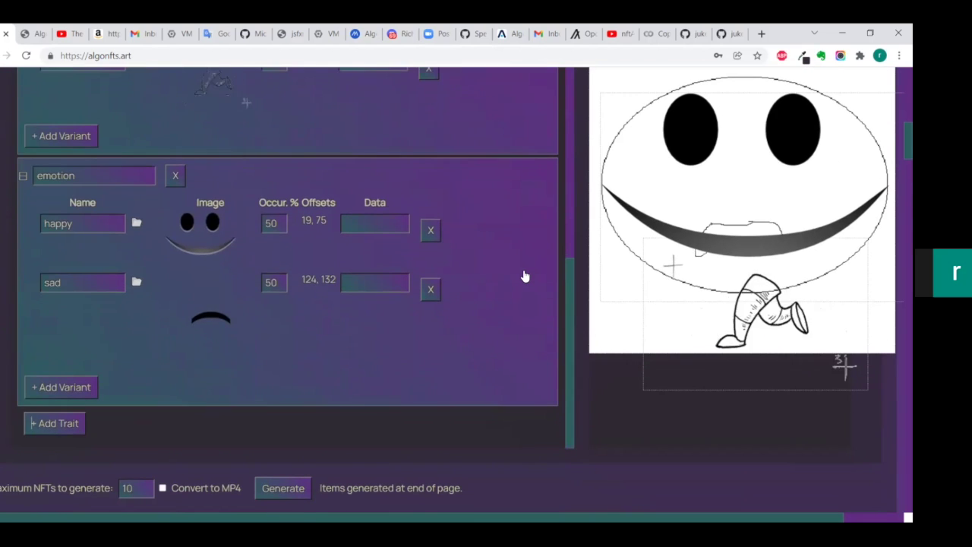
- Recheck the emotion trait variants and the minting cost summary, ending at the bg and fg1 traits beside the layer preview
scroll(524, 276, "up", 5)
scroll(523, 276, "up", 4)
scroll(523, 273, "down", 4)
scroll(521, 328, "down", 5)
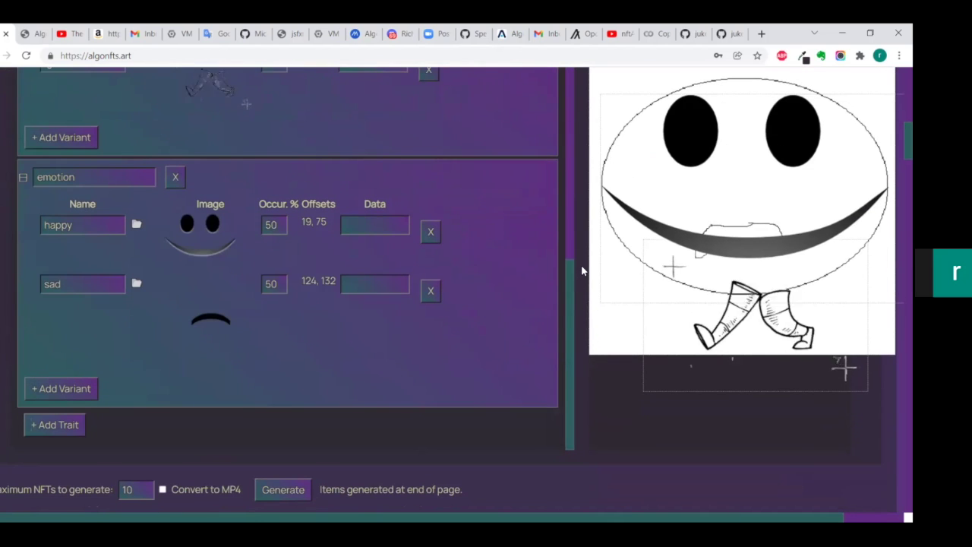
scroll(582, 270, "up", 3)
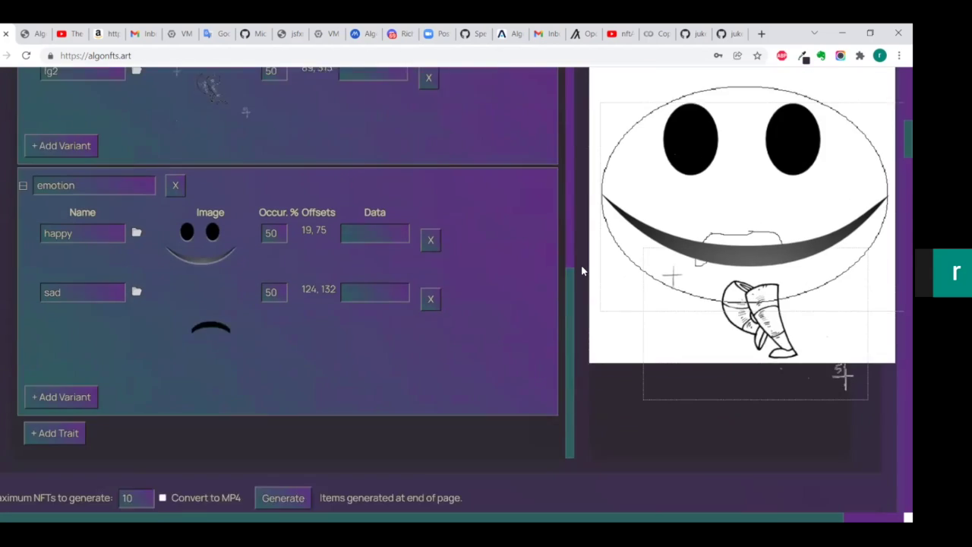
scroll(582, 271, "down", 5)
scroll(582, 270, "up", 2)
scroll(581, 269, "up", 1)
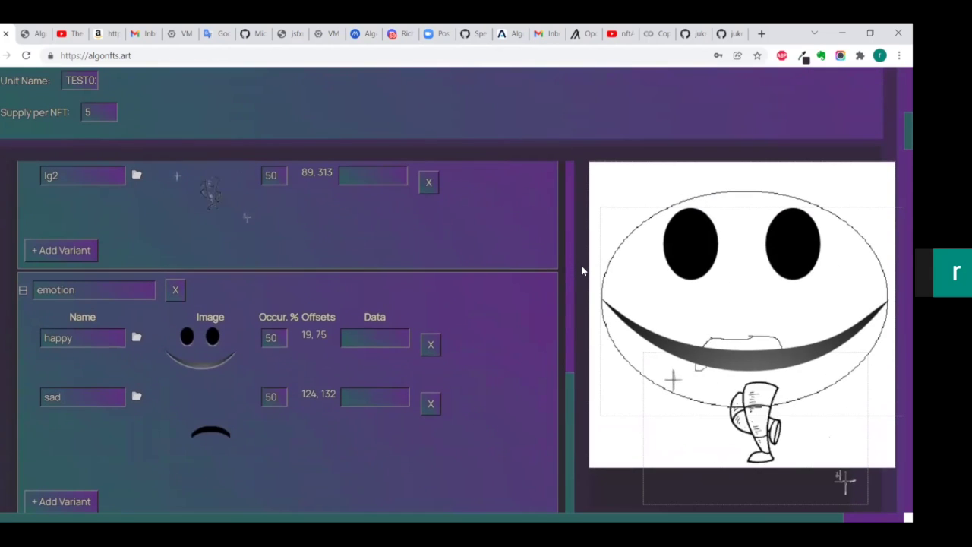
scroll(500, 267, "up", 5)
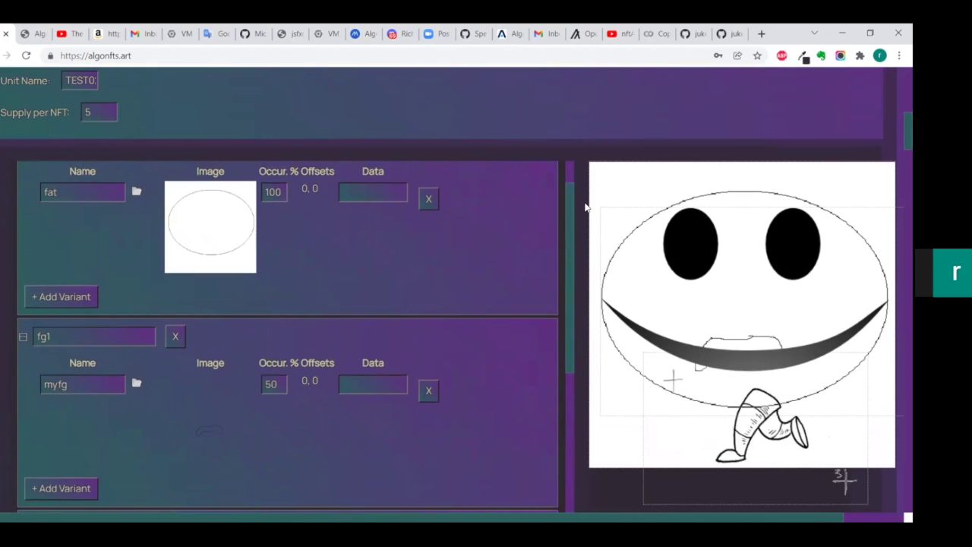
scroll(585, 224, "down", 3)
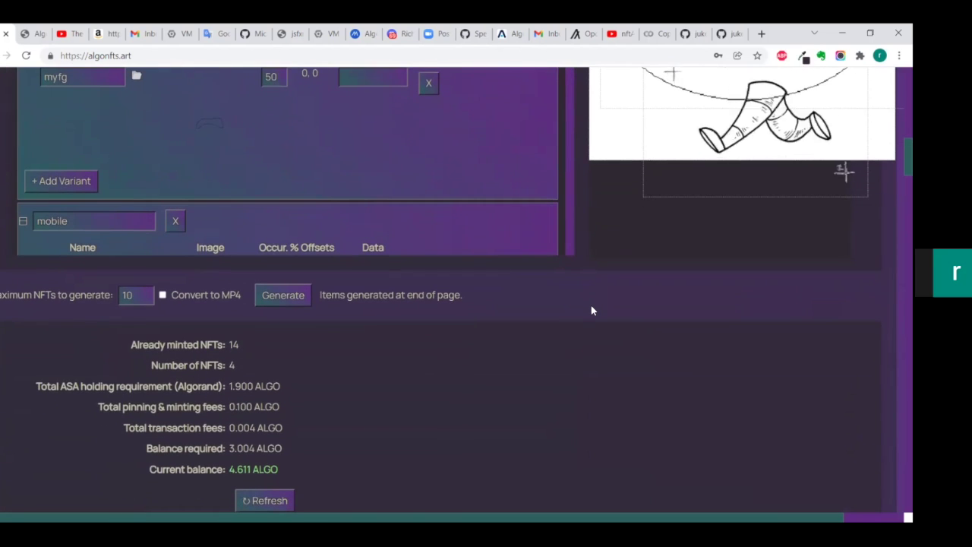
scroll(592, 310, "up", 3)
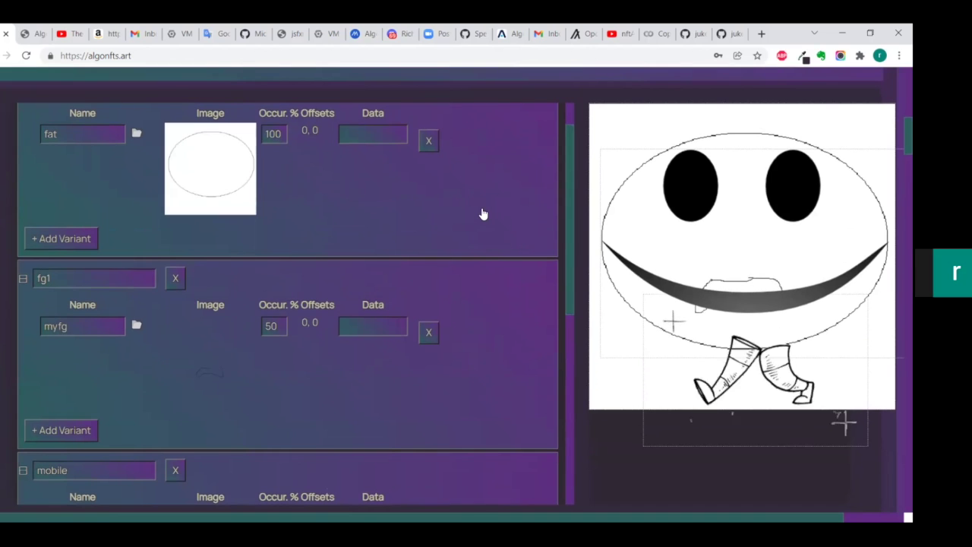
scroll(482, 214, "up", 1)
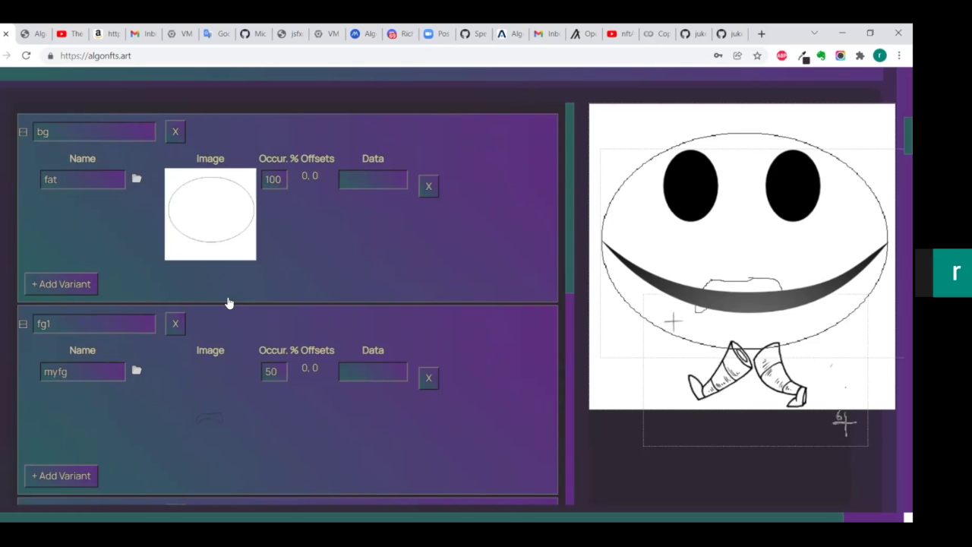
- Compare the bg, fg1 and mobile trait variants with the animated combined layer preview, ending at the bg trait
scroll(228, 303, "down", 4)
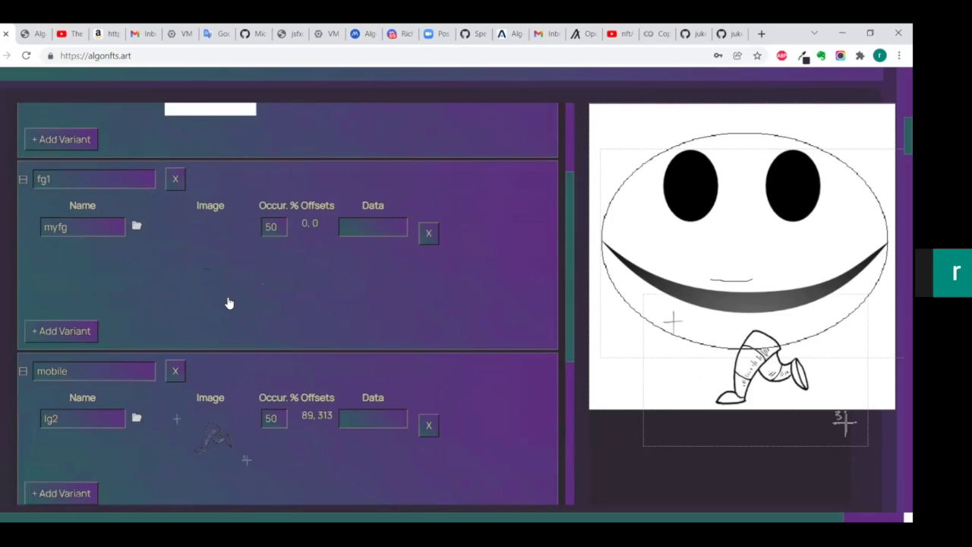
scroll(228, 303, "up", 4)
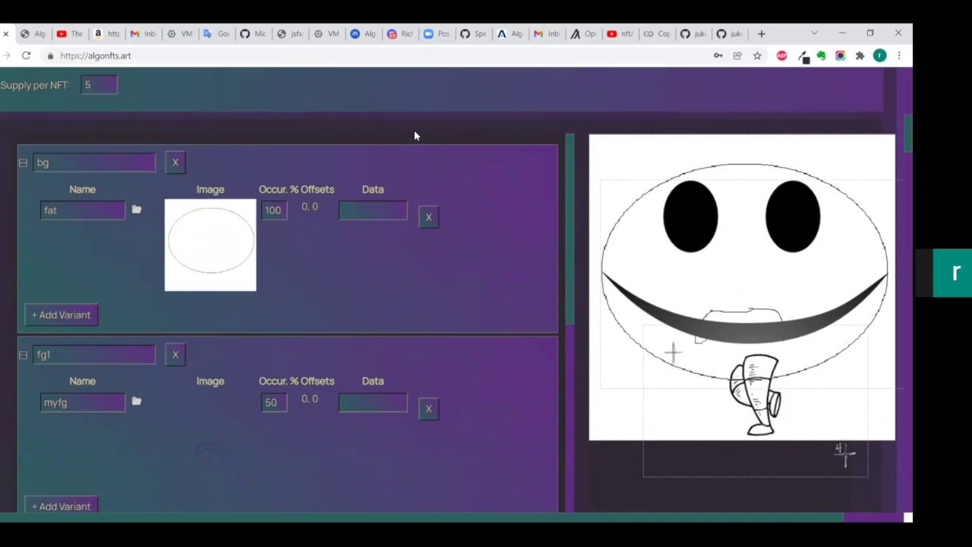
scroll(416, 107, "down", 1)
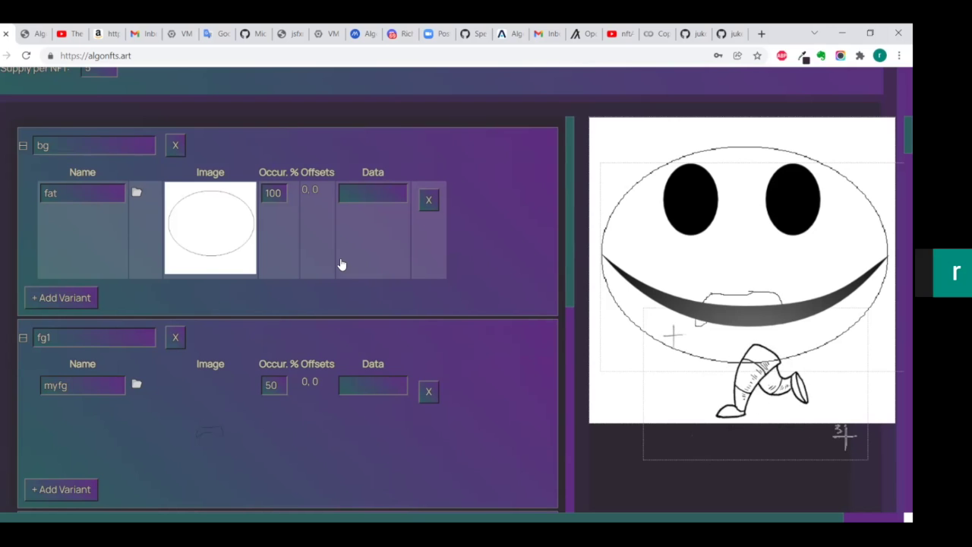
scroll(341, 263, "down", 3)
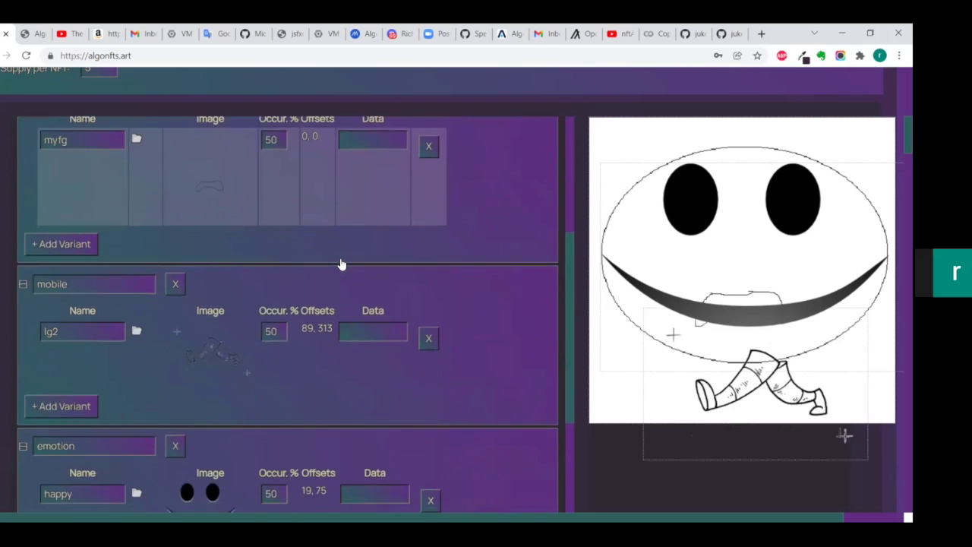
scroll(340, 264, "up", 3)
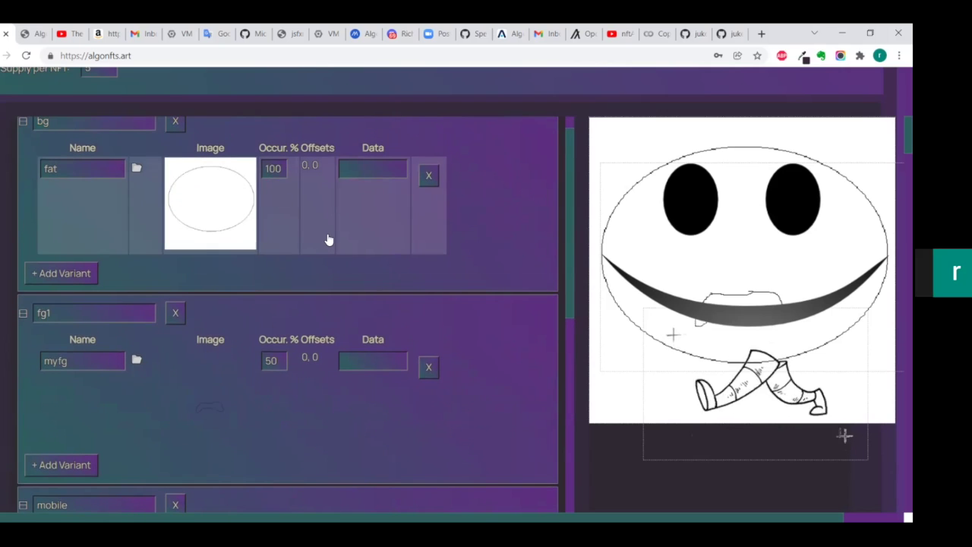
scroll(324, 239, "up", 1)
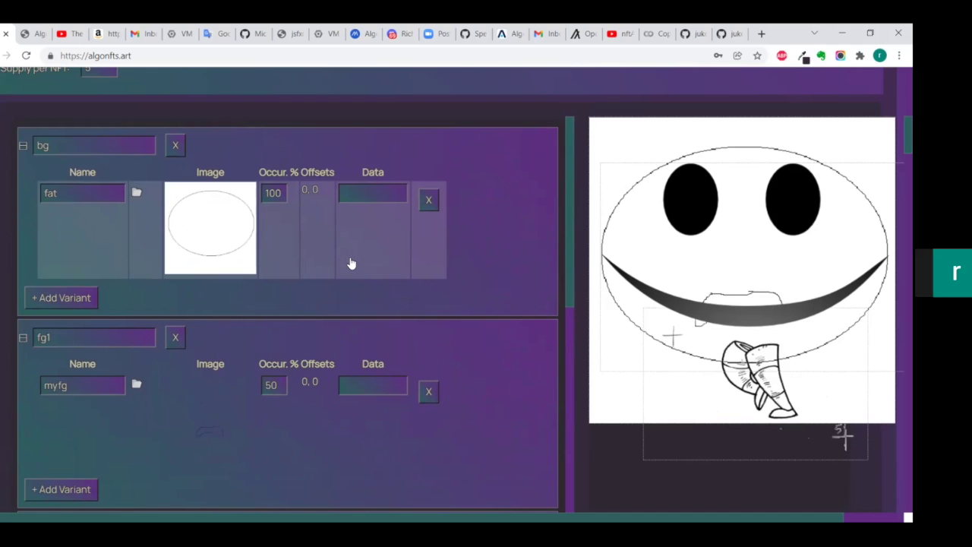
scroll(352, 264, "down", 2)
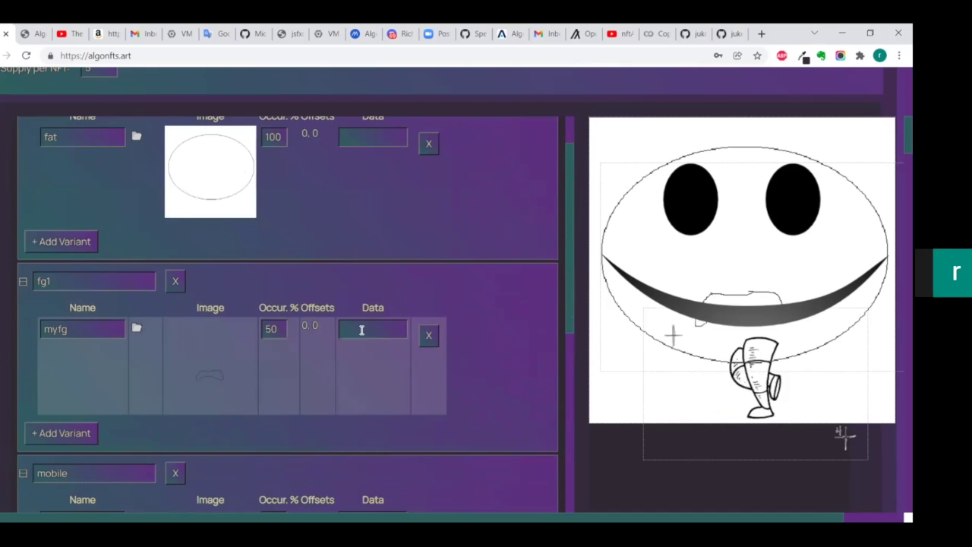
scroll(360, 327, "up", 2)
scroll(362, 336, "down", 2)
scroll(362, 336, "up", 2)
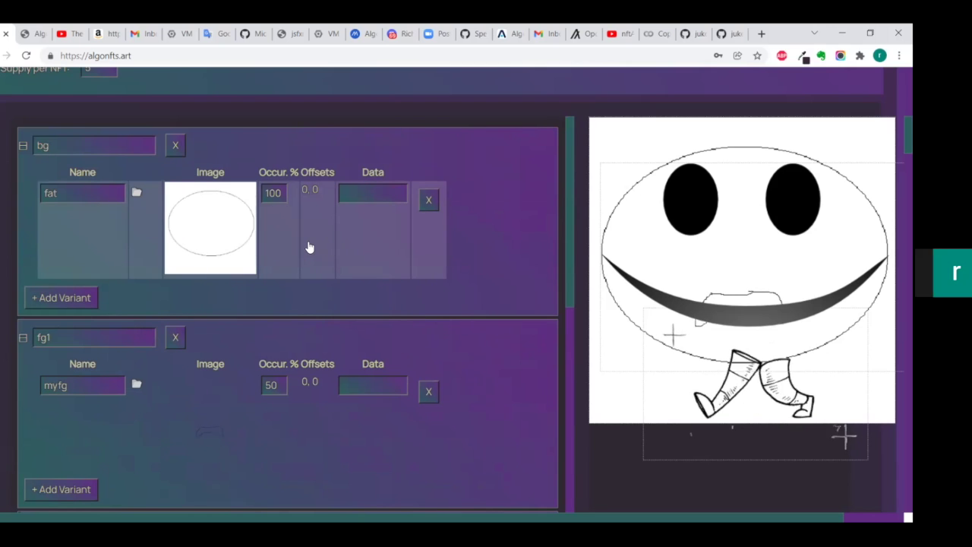
- Review the trait layers from fg1 through mobile to emotion, down to the NFT generation options and minting cost summary
scroll(309, 397, "down", 1)
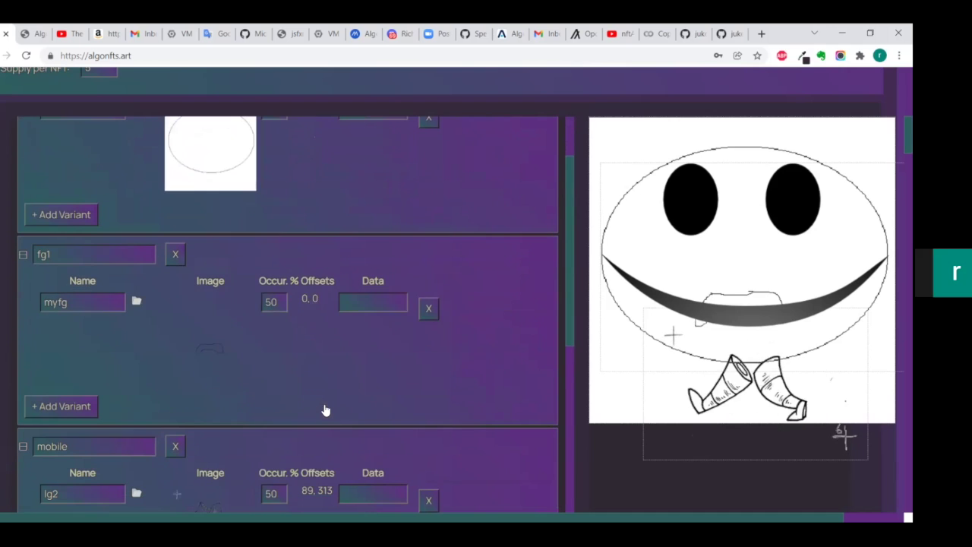
scroll(293, 350, "down", 2)
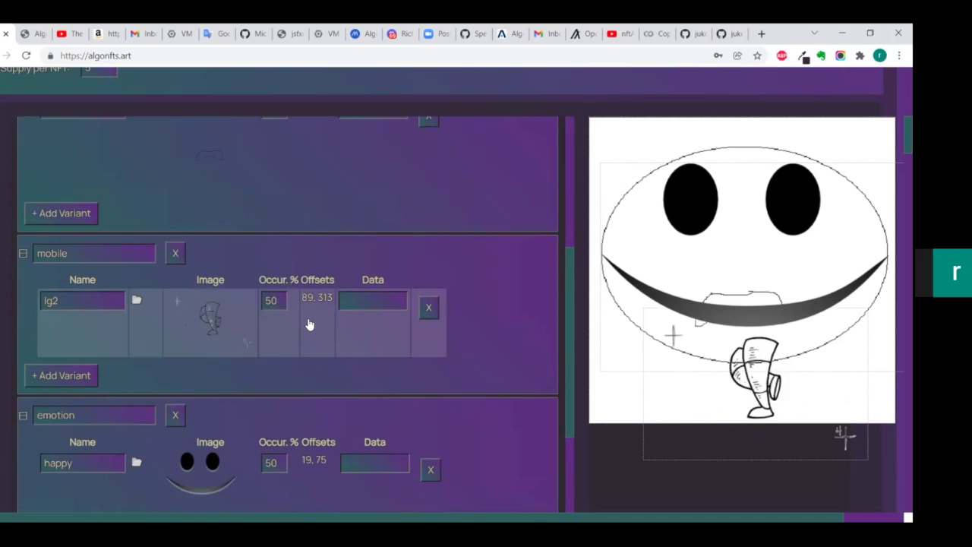
scroll(307, 322, "down", 5)
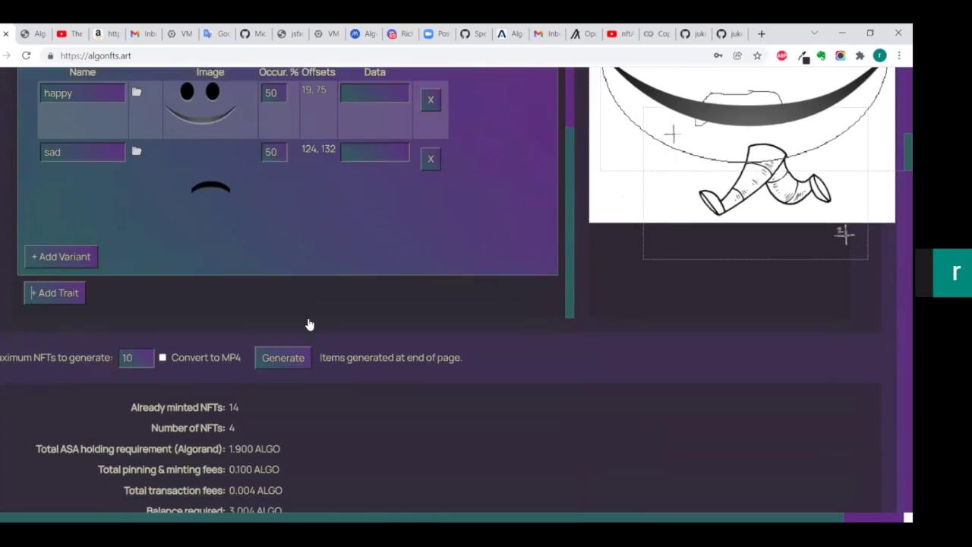
scroll(351, 287, "up", 10)
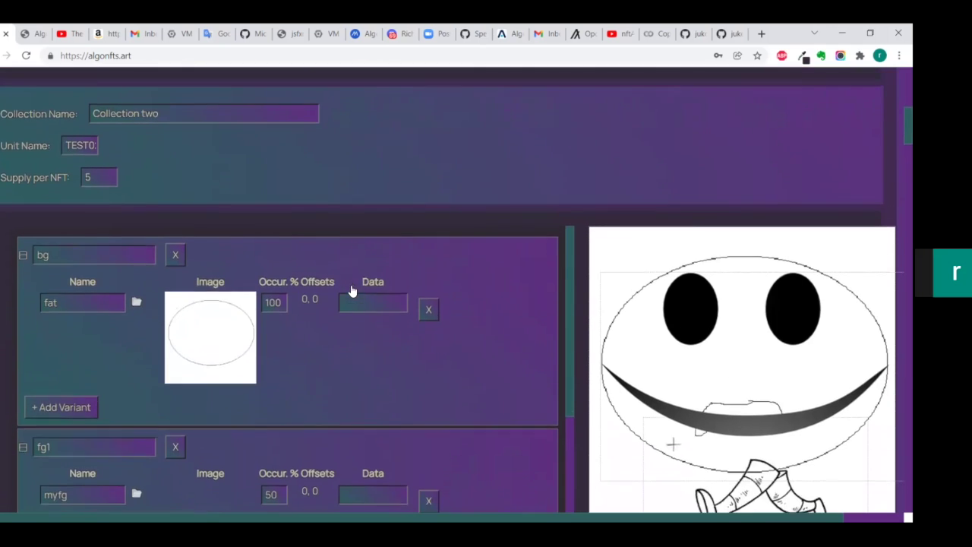
scroll(351, 291, "down", 3)
scroll(536, 173, "down", 2)
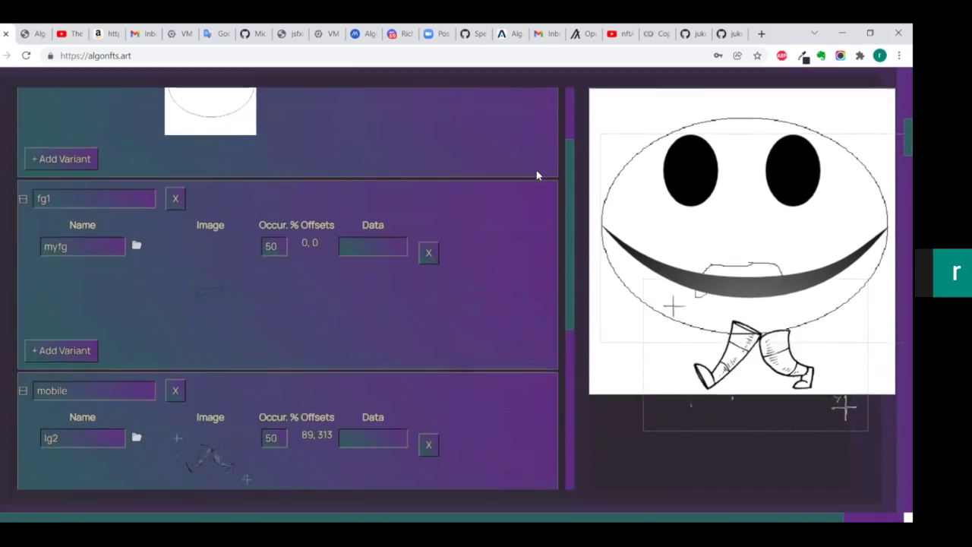
scroll(545, 267, "down", 3)
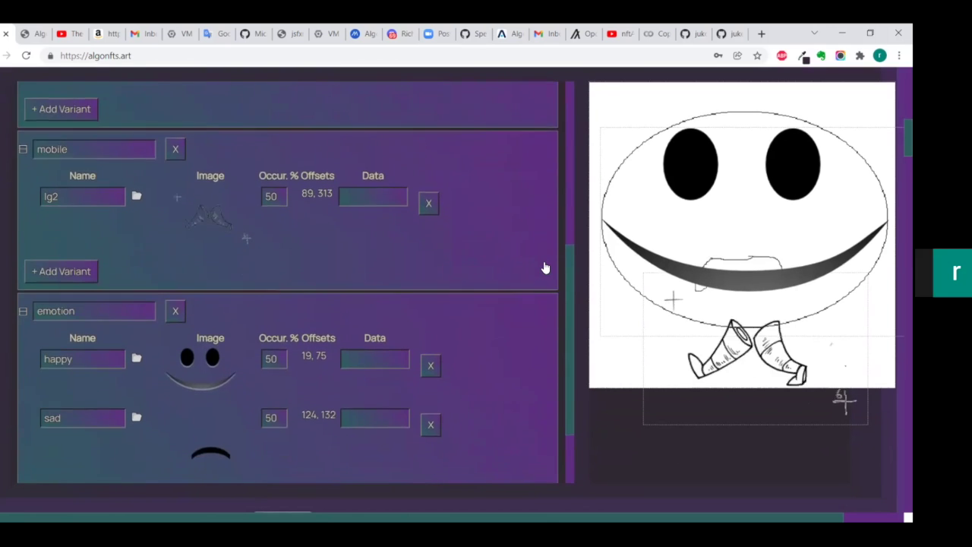
scroll(544, 267, "down", 2)
scroll(542, 269, "down", 3)
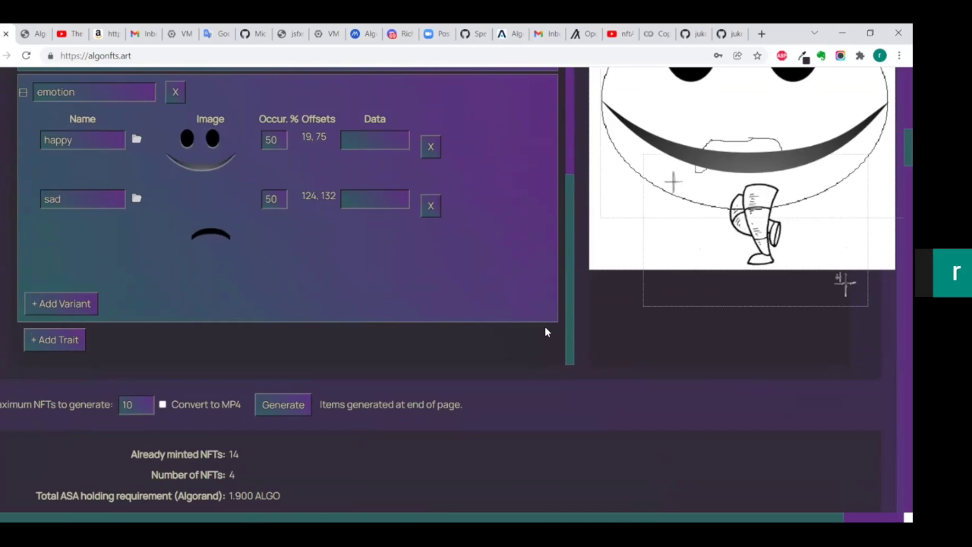
- Review the collection settings and wallet notes, then highlight the #announcements mention in the introductory text of the page
scroll(544, 332, "up", 6)
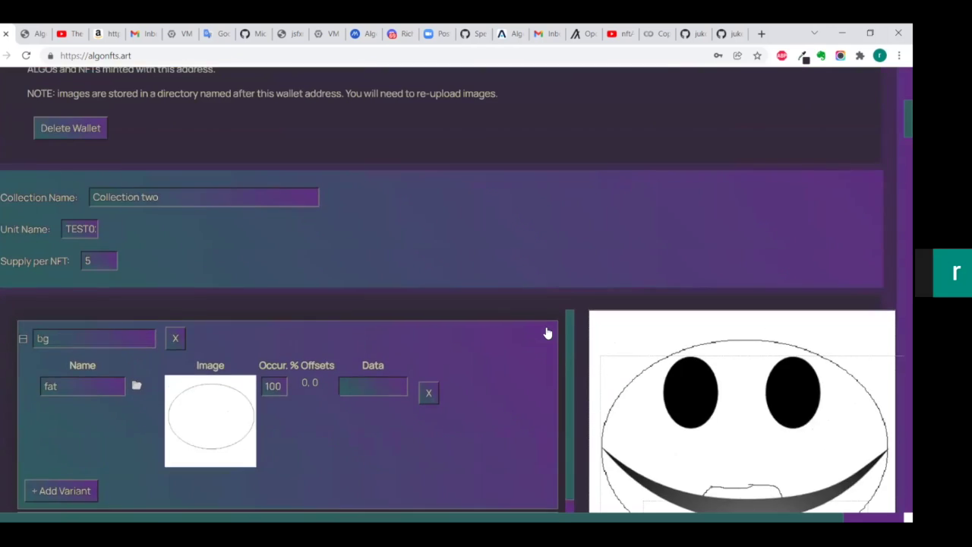
scroll(547, 333, "up", 5)
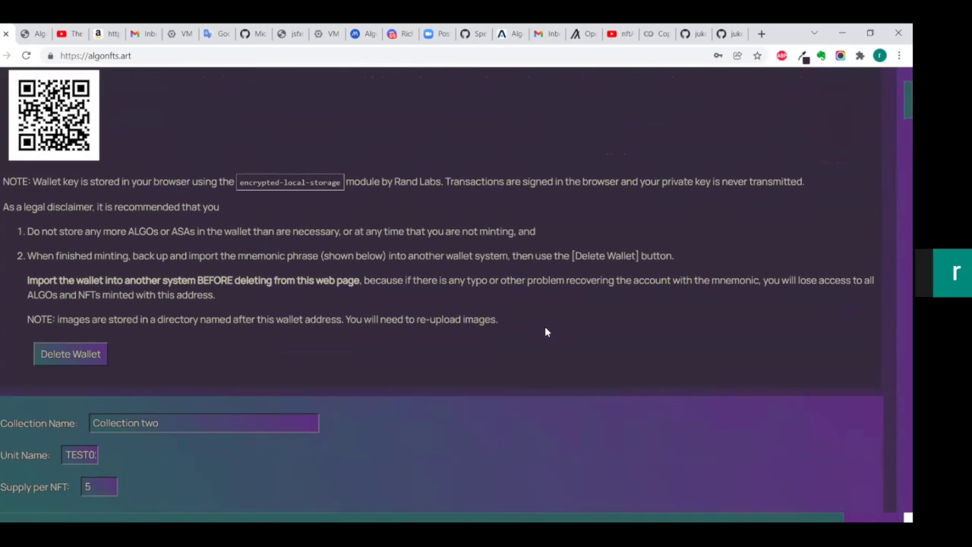
scroll(544, 332, "up", 3)
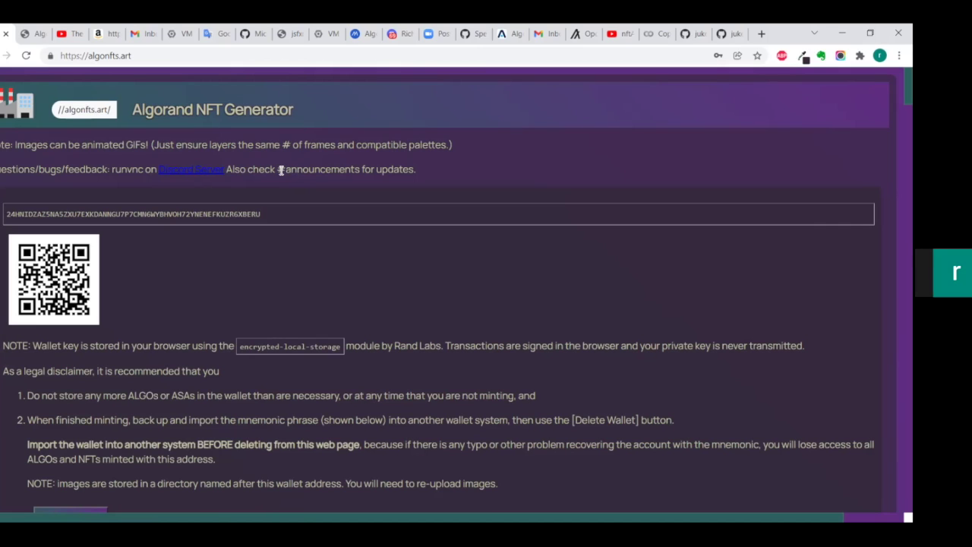
left_click_drag(360, 168, 278, 170)
left_click(277, 169)
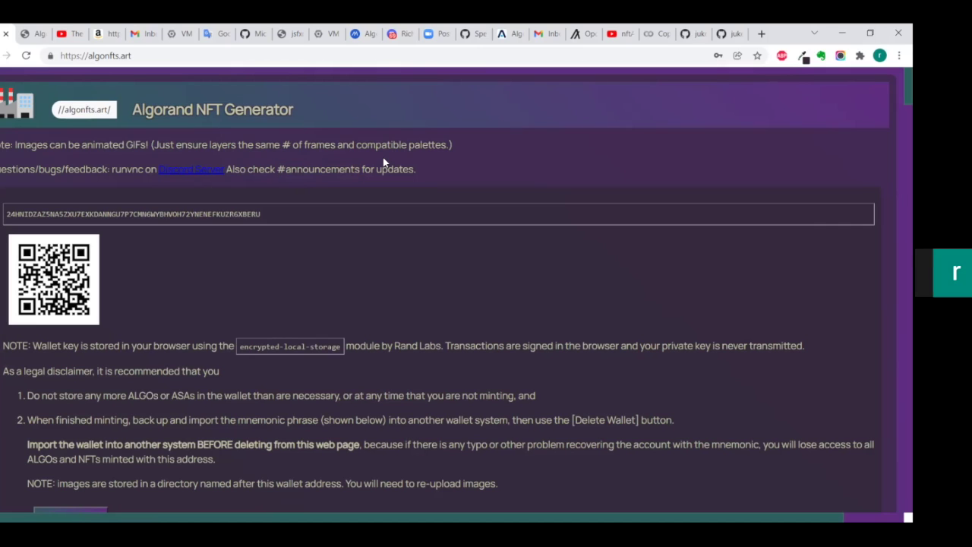